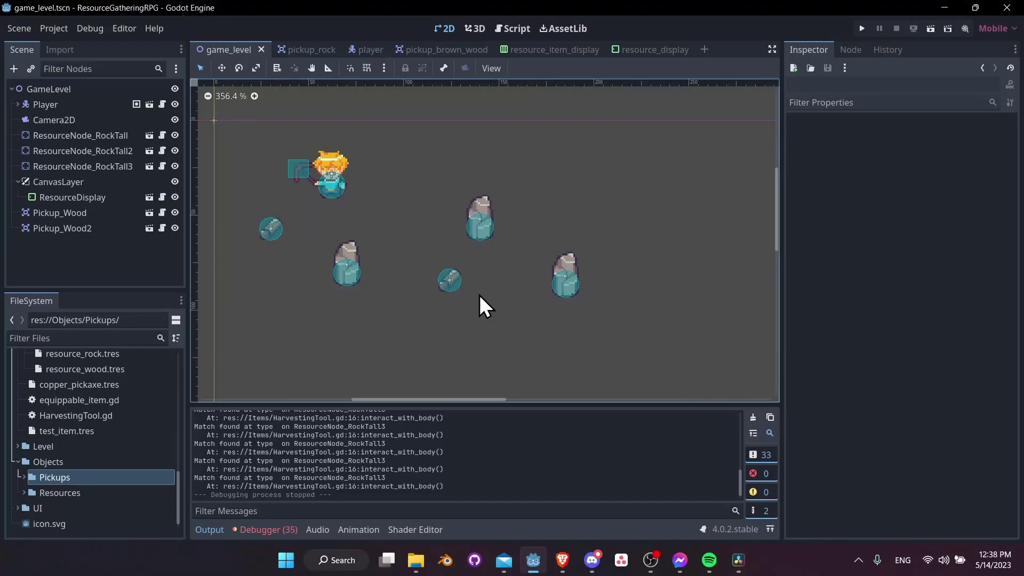
Add a TileMap node as a child of GameLevel.
middle_click_drag(507, 277, 527, 295)
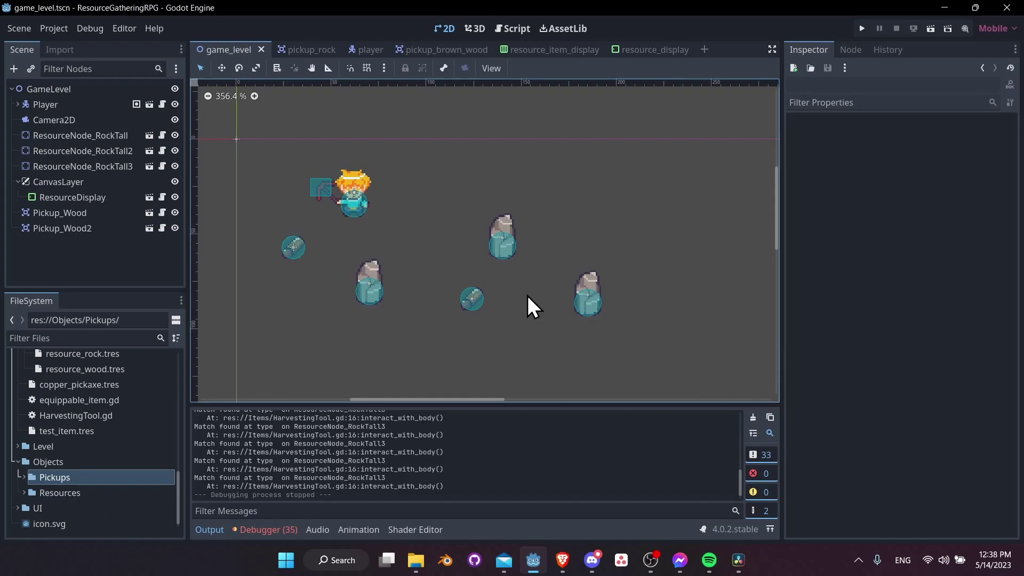
scroll(60, 406, "up", 7)
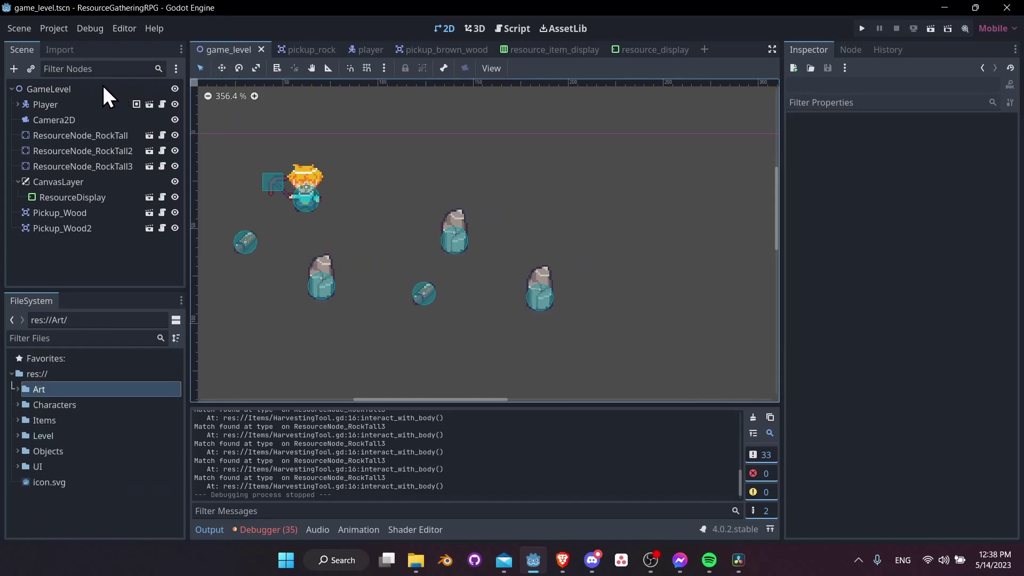
right_click(102, 86)
left_click(142, 96)
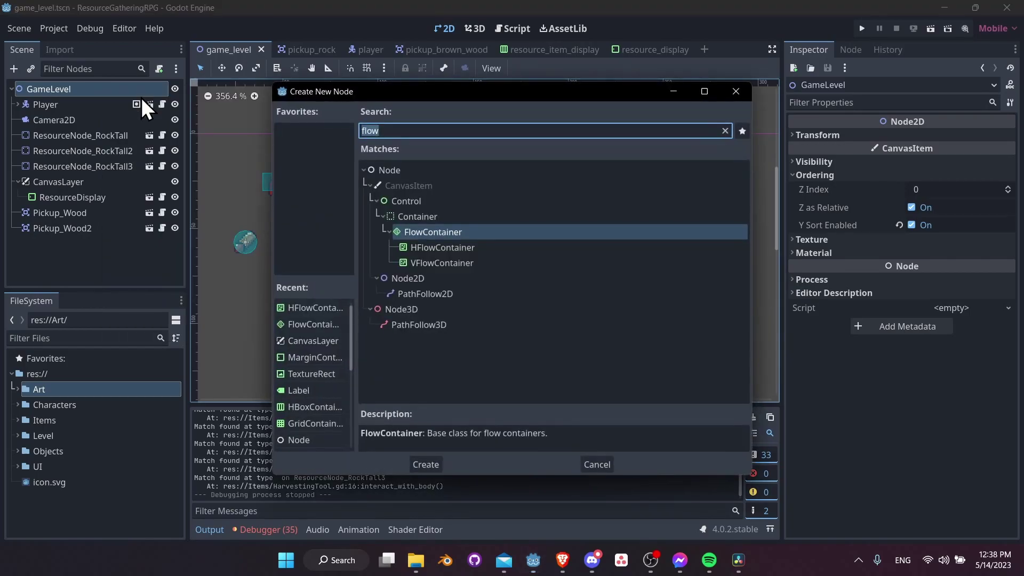
type("tilemap")
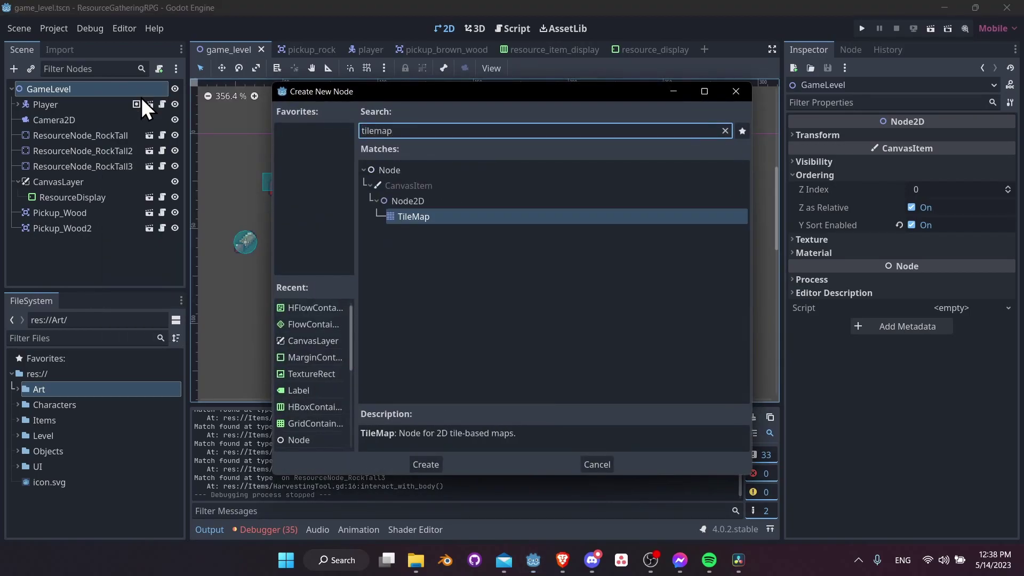
key("Return")
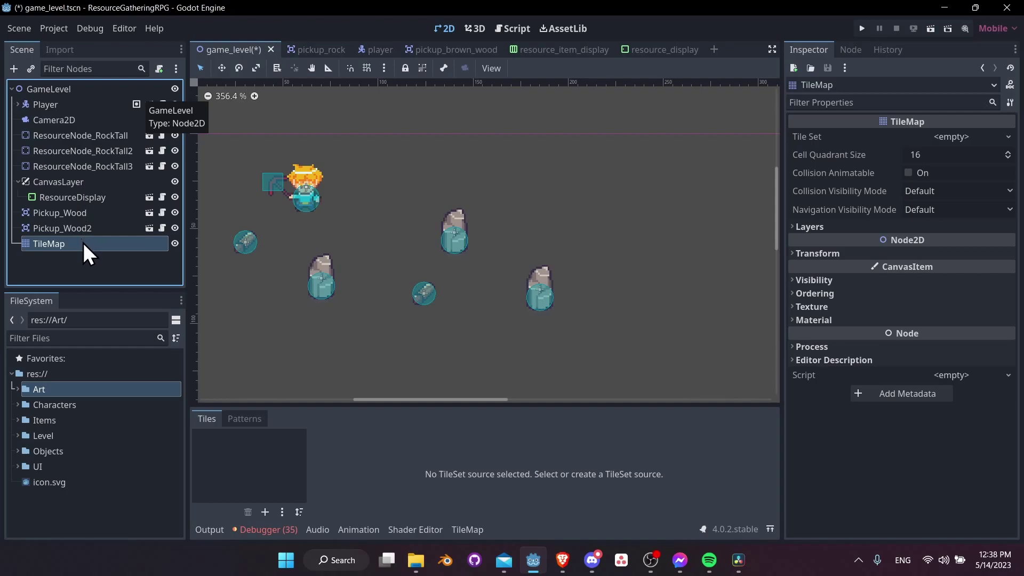
Try to add tileset_grass.png from the GatherersExterior Tilesets folder as a tile source.
left_click_drag(320, 407, 333, 336)
left_click(18, 389)
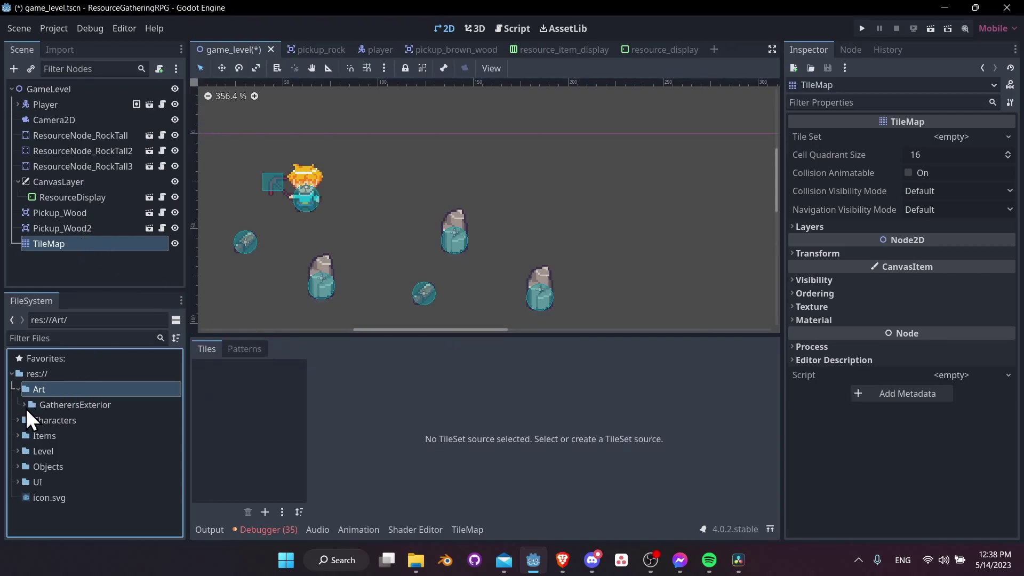
scroll(24, 405, "down", 2)
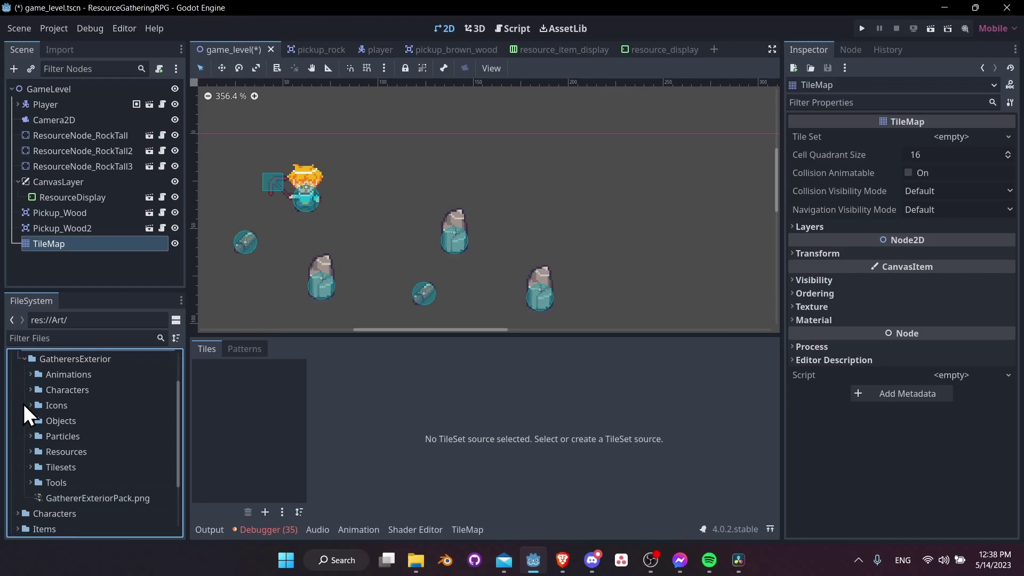
left_click(31, 465)
scroll(31, 464, "down", 5)
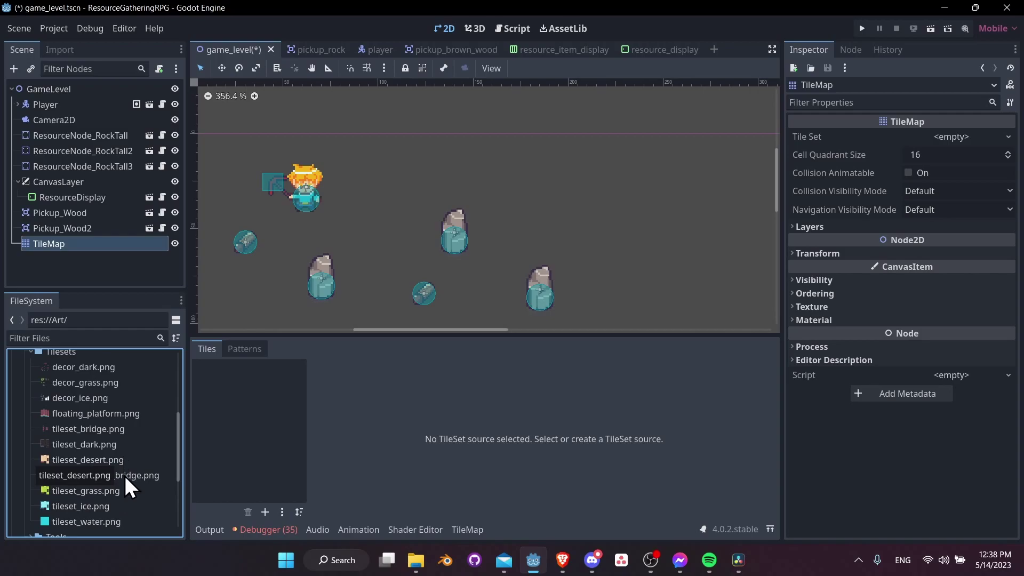
left_click_drag(120, 492, 256, 377)
Create a new TileSet resource for the TileMap node and open it for editing.
left_click(75, 243)
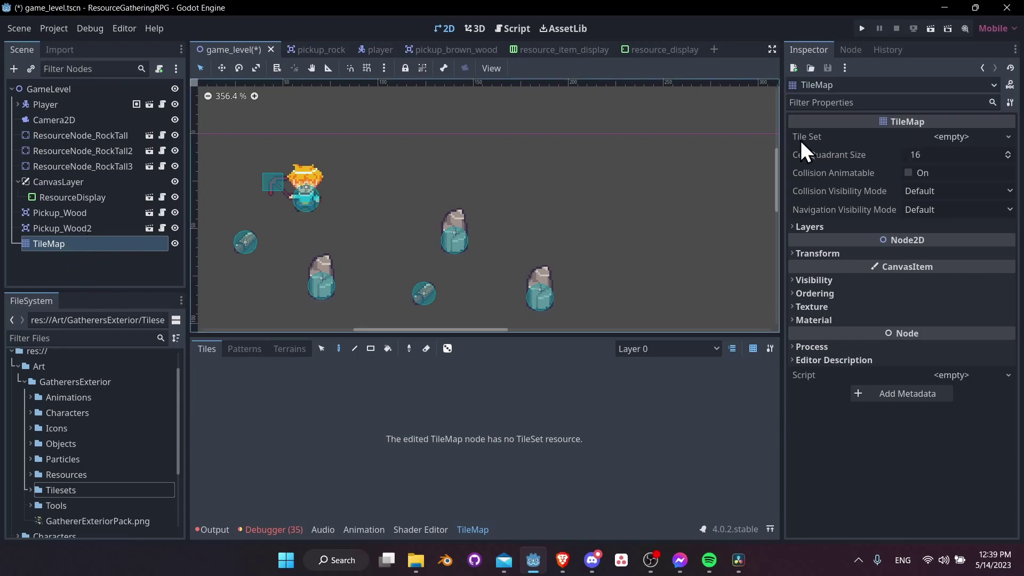
middle_click_drag(600, 198, 640, 177)
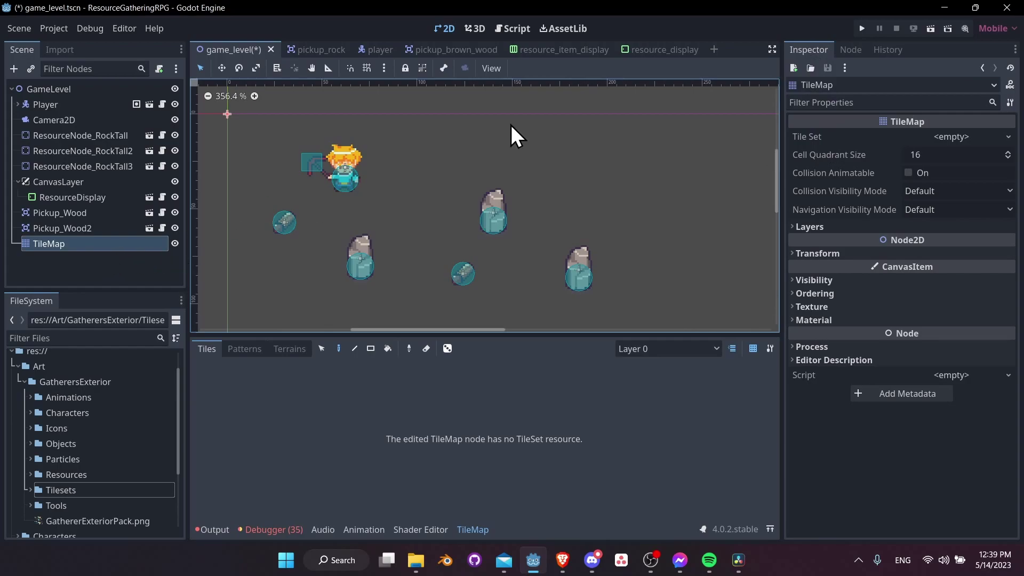
left_click(1008, 137)
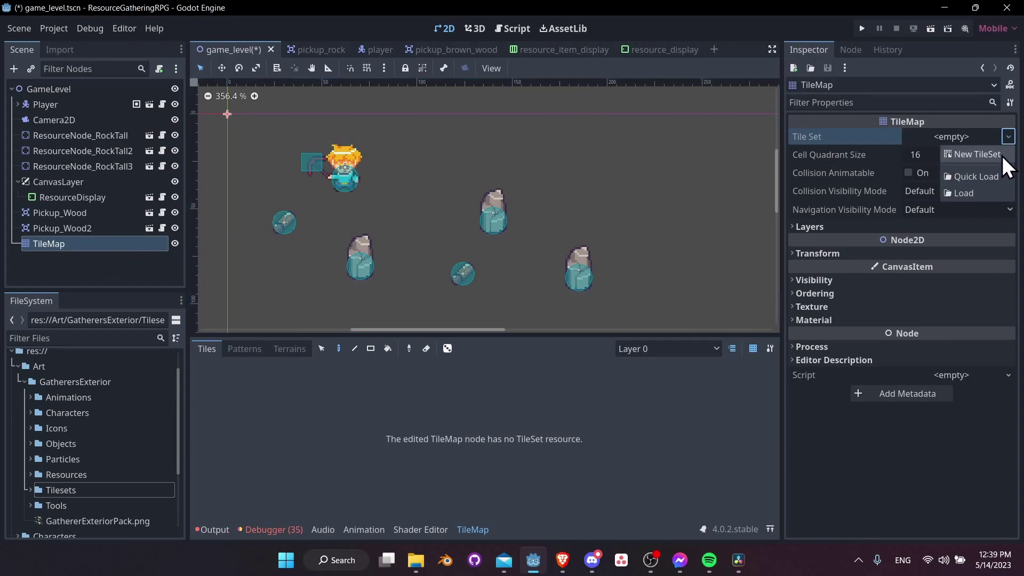
left_click(1002, 156)
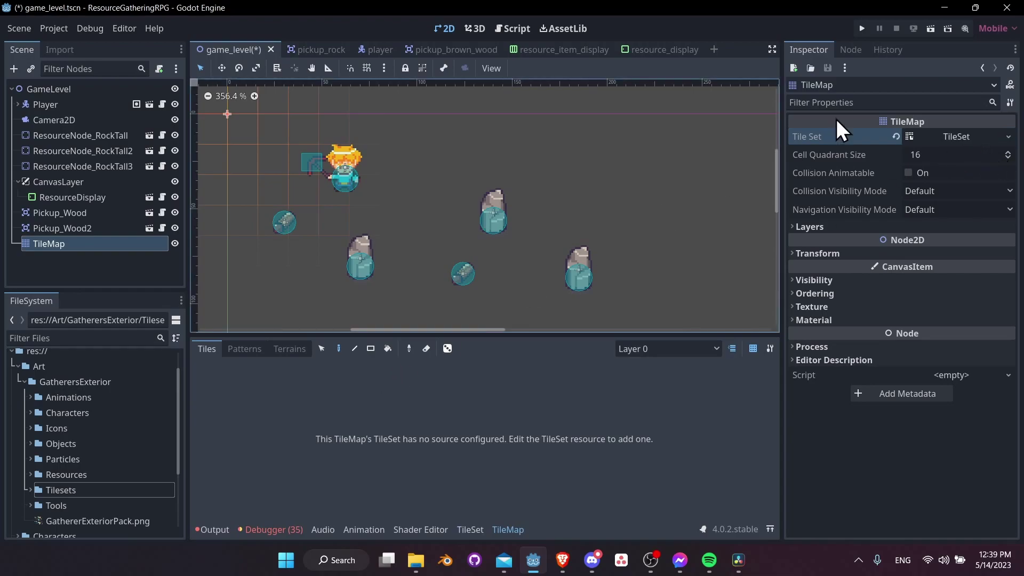
left_click(939, 135)
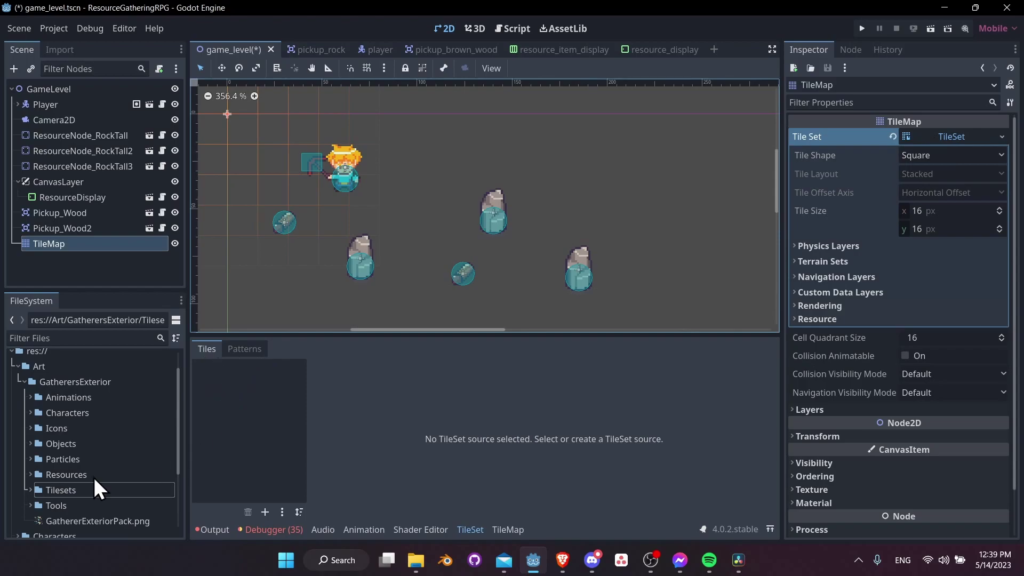
Add tileset_grass.png to the TileSet as an atlas with automatically created tiles, and open the TileMap painting tools.
double_click(25, 489)
scroll(94, 479, "down", 2)
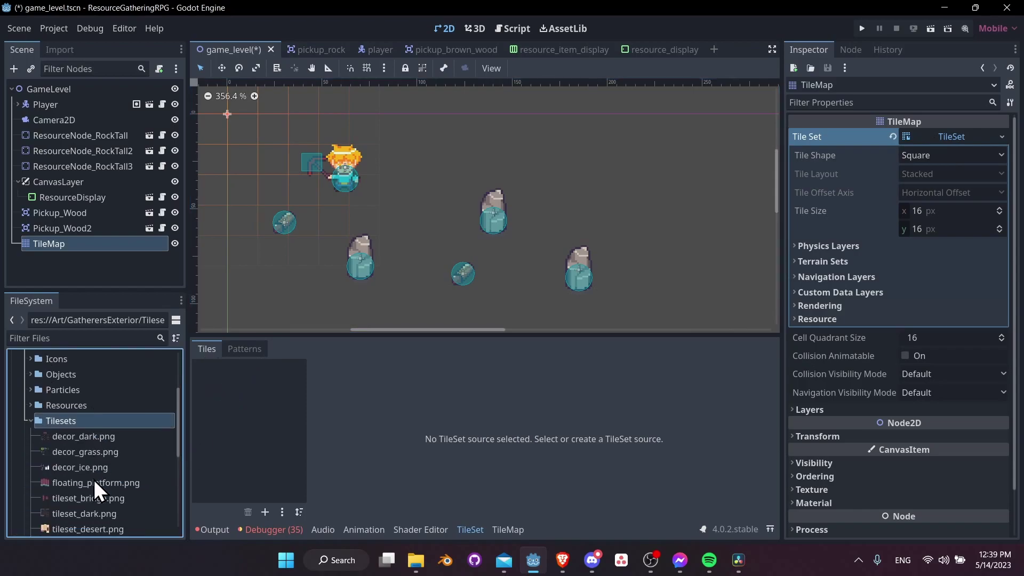
scroll(94, 485, "down", 2)
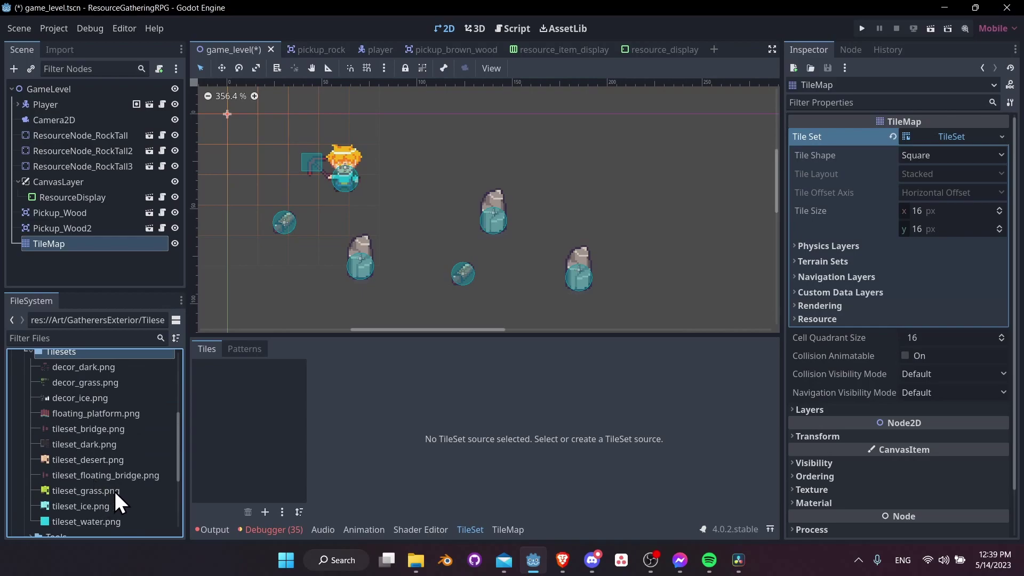
left_click_drag(80, 491, 255, 376)
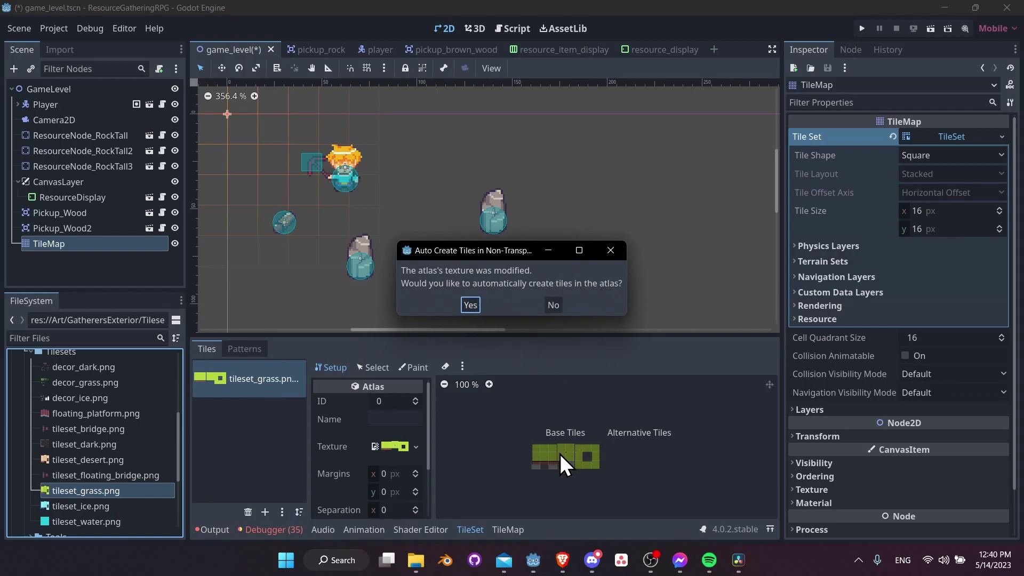
left_click(470, 305)
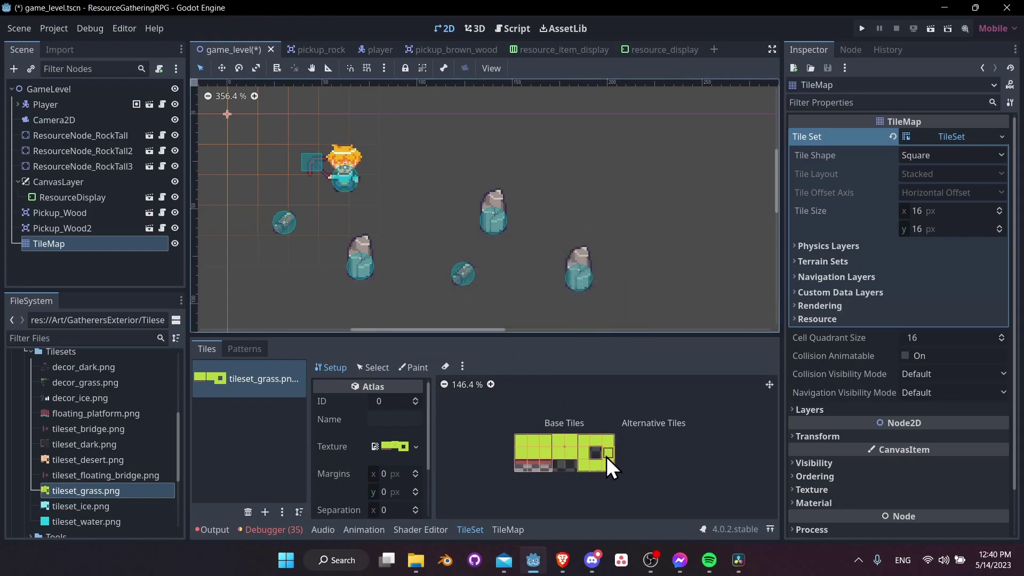
scroll(606, 456, "up", 14)
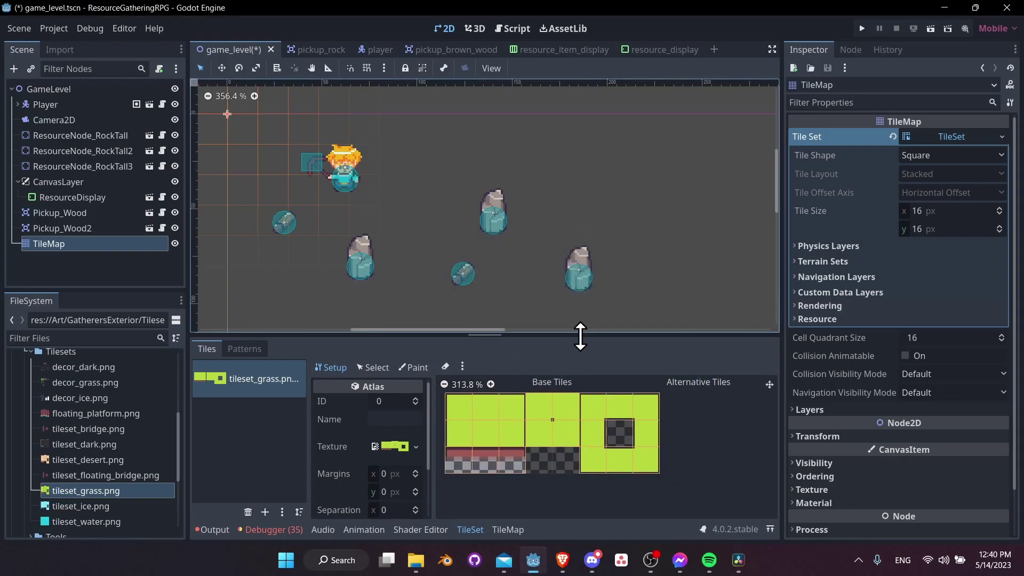
left_click_drag(581, 335, 606, 295)
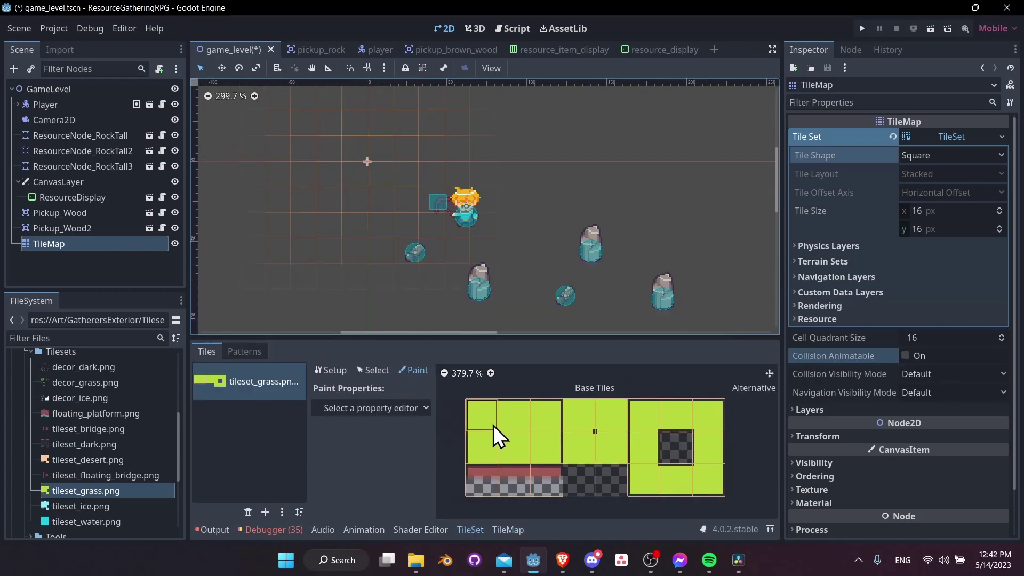
left_click(507, 529)
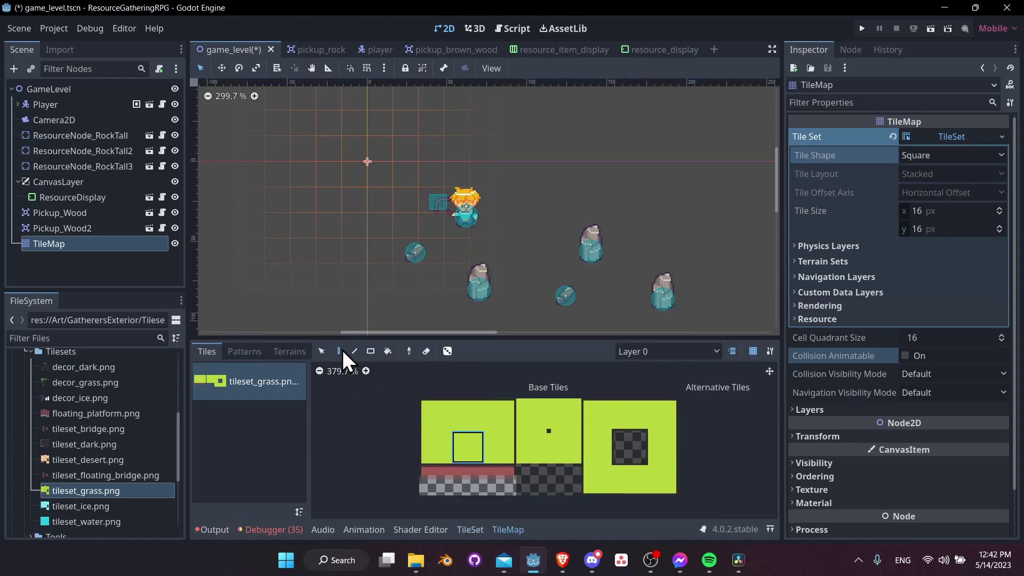
Paint a freehand patch of the plain centre grass tile around the player, rocks and wood pickups.
left_click(387, 172)
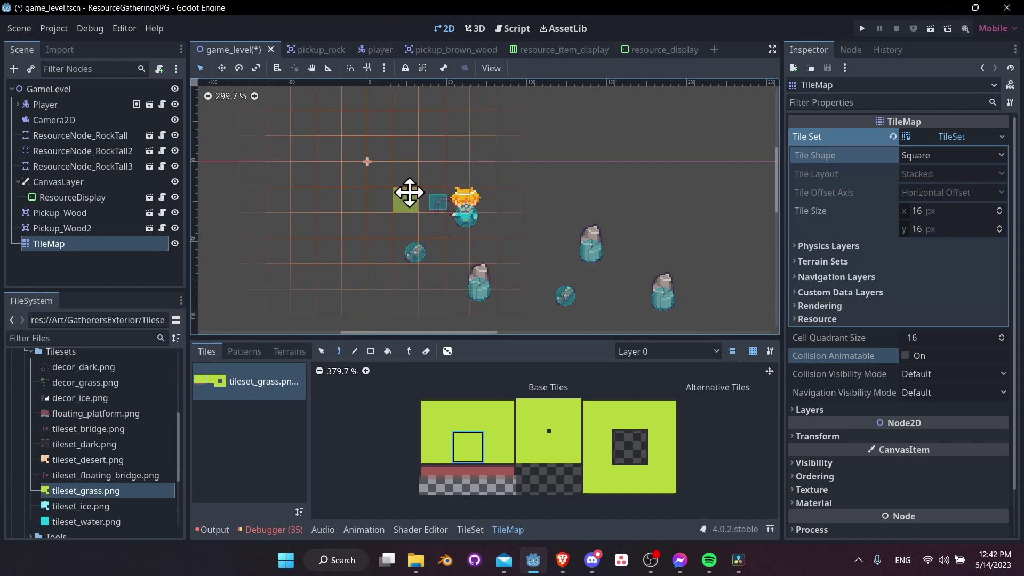
middle_click_drag(409, 192, 365, 175)
mouse_move(341, 161)
left_mouse_down()
mouse_move(523, 243)
mouse_move(528, 227)
mouse_move(585, 191)
mouse_move(573, 227)
mouse_move(435, 264)
mouse_move(465, 274)
left_mouse_up()
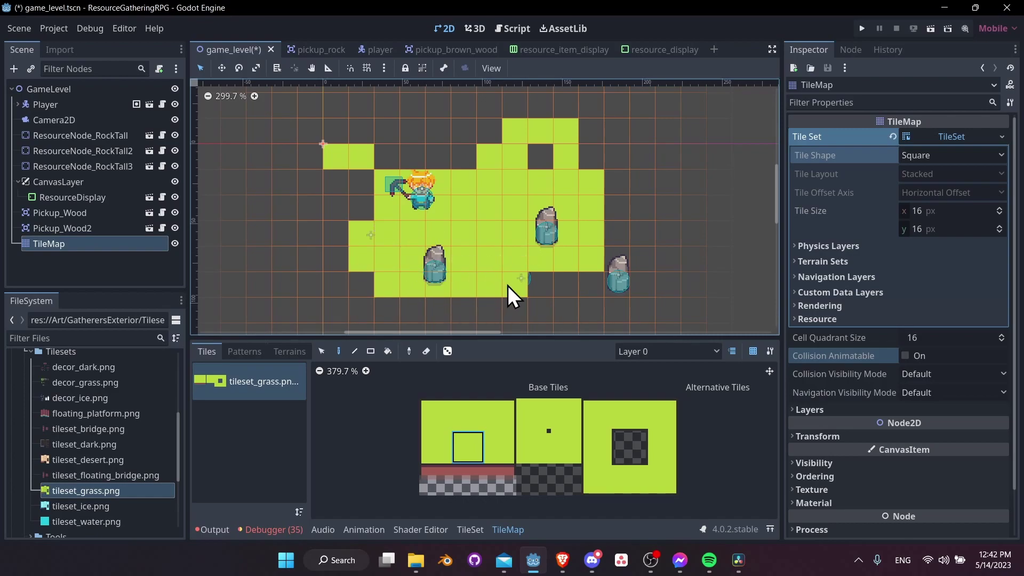
middle_click_drag(514, 286, 502, 278)
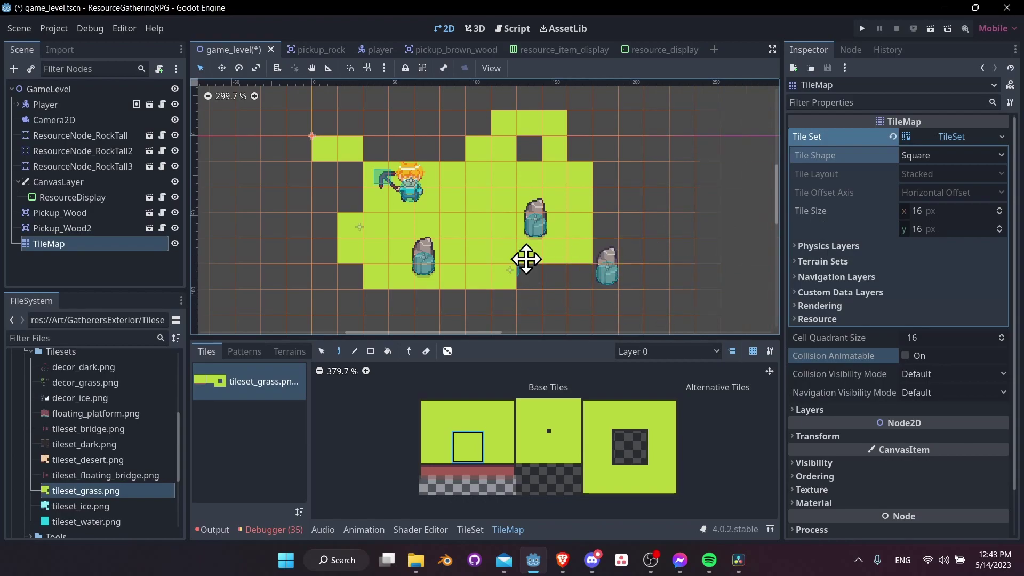
middle_click_drag(548, 269, 528, 265)
scroll(564, 209, "down", 2)
scroll(546, 266, "up", 3)
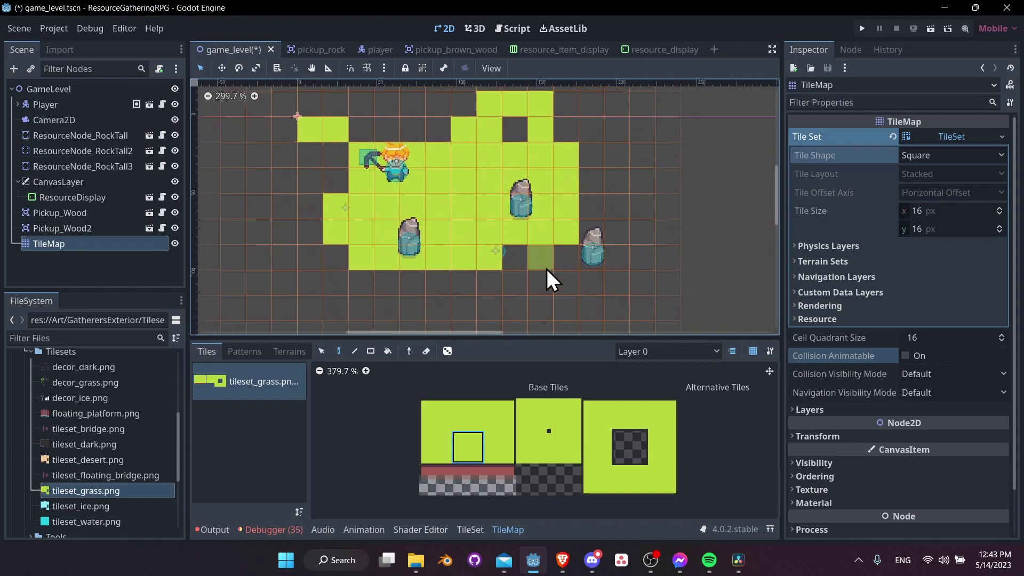
left_click_drag(346, 262, 521, 268)
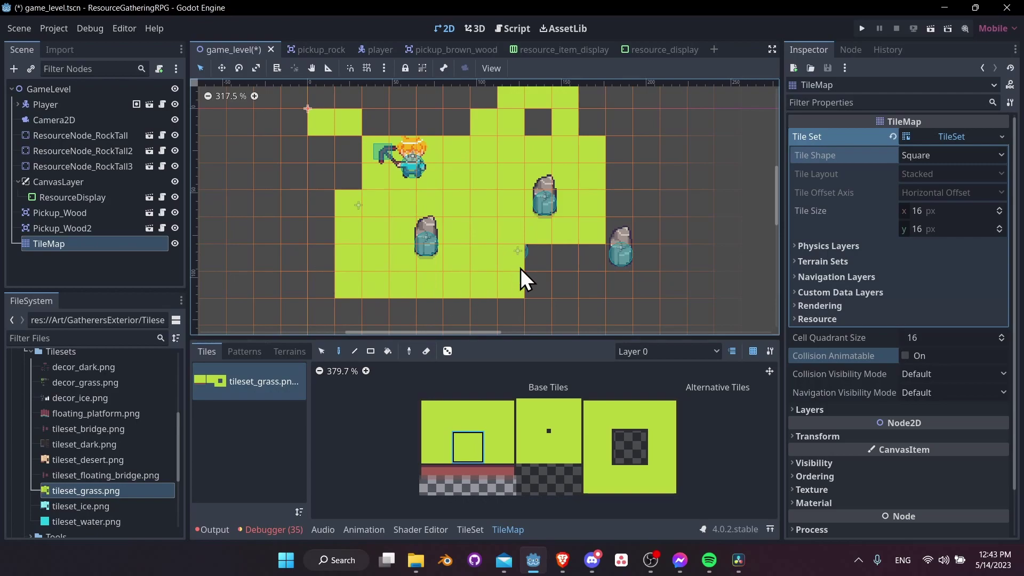
Fill a rectangle of about 16 by 10 centre grass tiles covering the player and all three rocks.
scroll(531, 283, "down", 2)
middle_click_drag(532, 286, 501, 278)
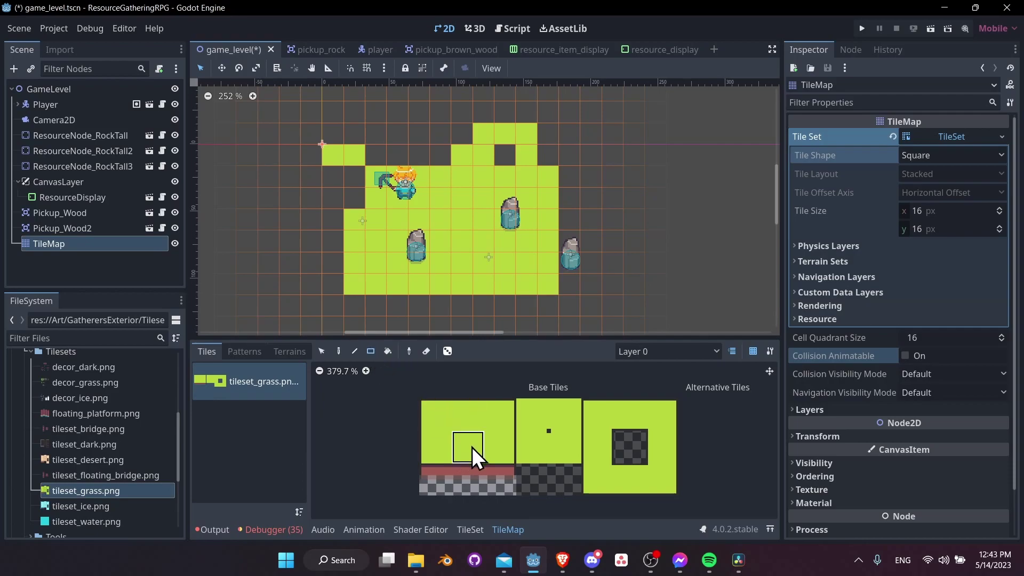
scroll(471, 251, "down", 2)
left_click_drag(321, 111, 575, 277)
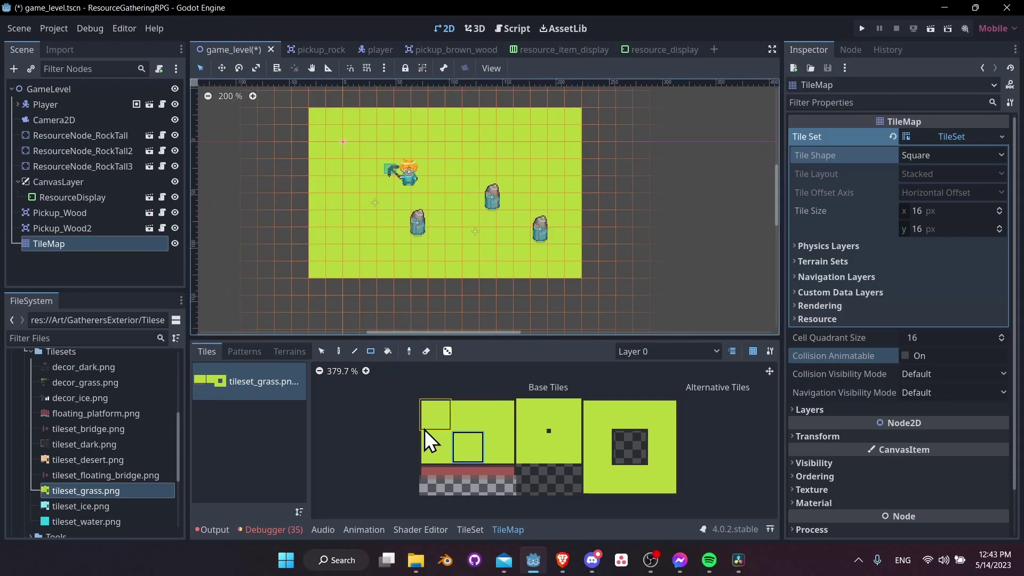
Paint a column of left-edge grass tiles and a column of right-edge grass tiles along the sides of the rectangle.
middle_click_drag(434, 281, 480, 290)
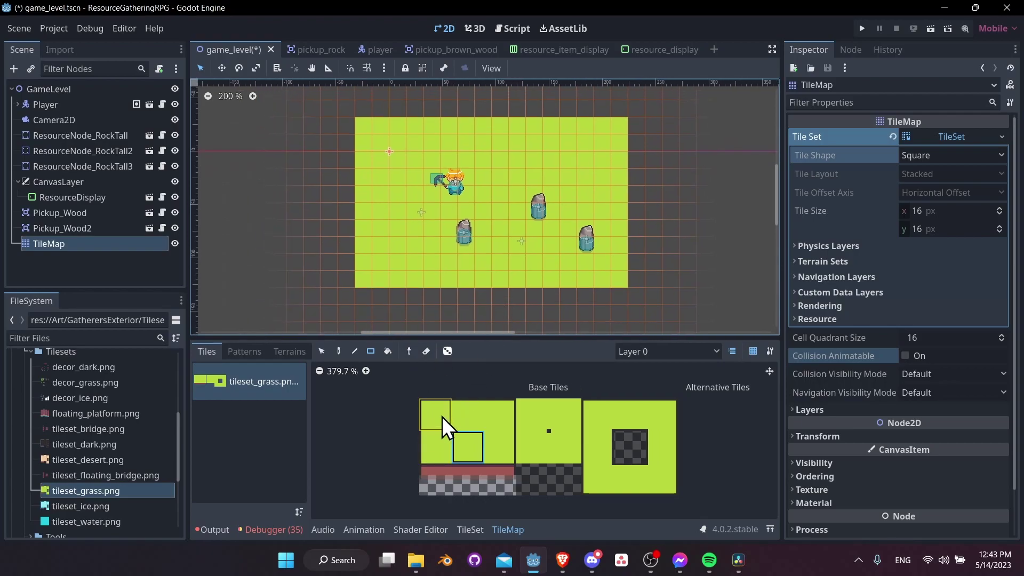
left_click(432, 446)
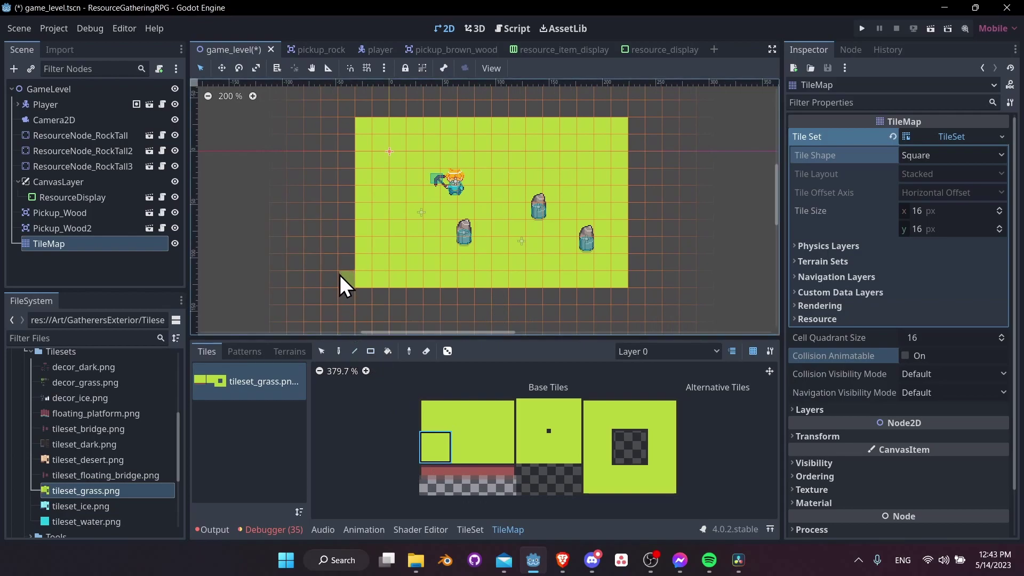
mouse_move(344, 277)
left_mouse_down()
mouse_move(337, 203)
mouse_move(349, 130)
left_mouse_up()
left_click(504, 447)
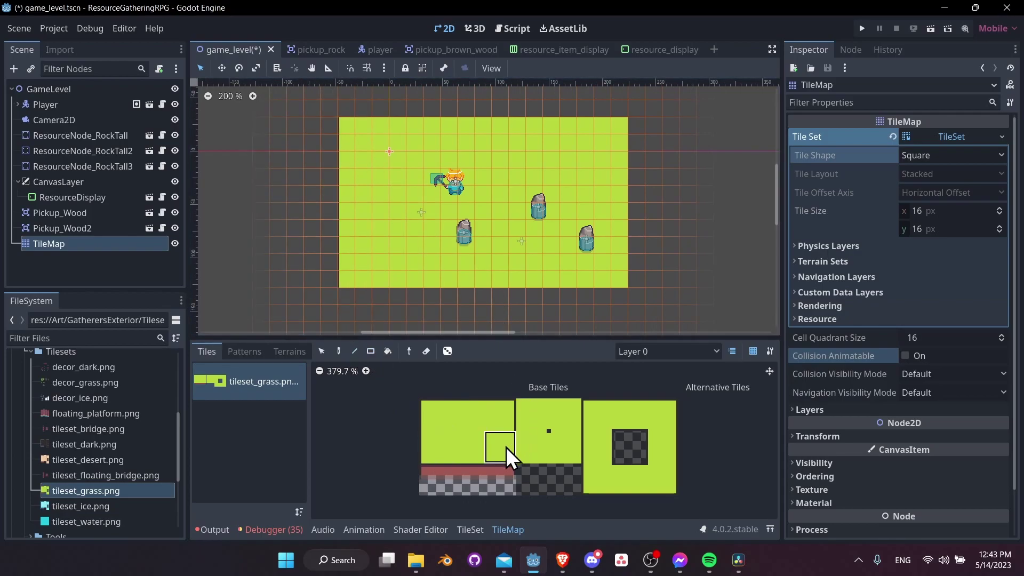
left_click_drag(639, 276, 624, 143)
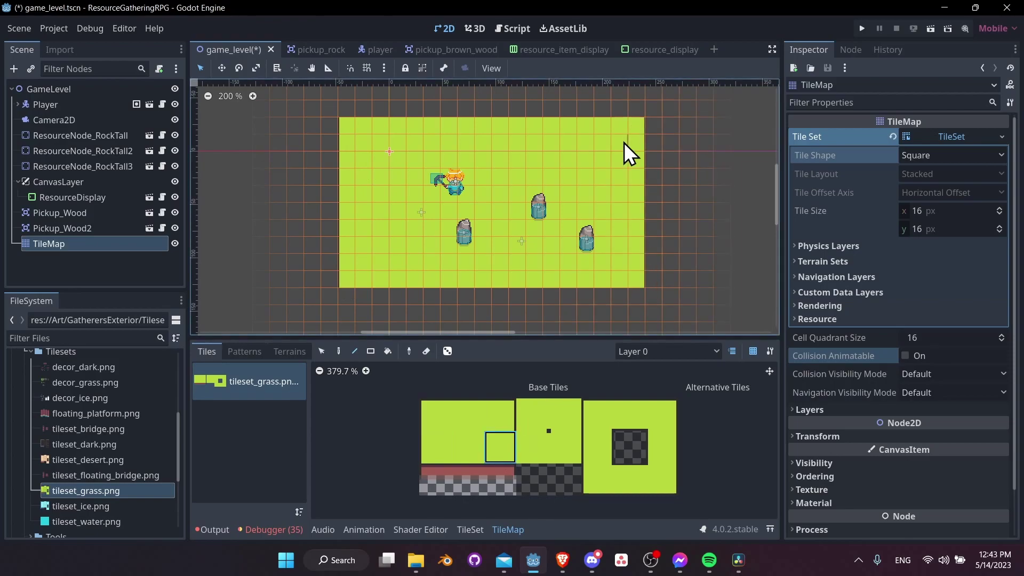
Line the area's bottom edge with the middle red cliff tile, finishing both ends with the matching corner cliff tiles.
left_click(463, 478)
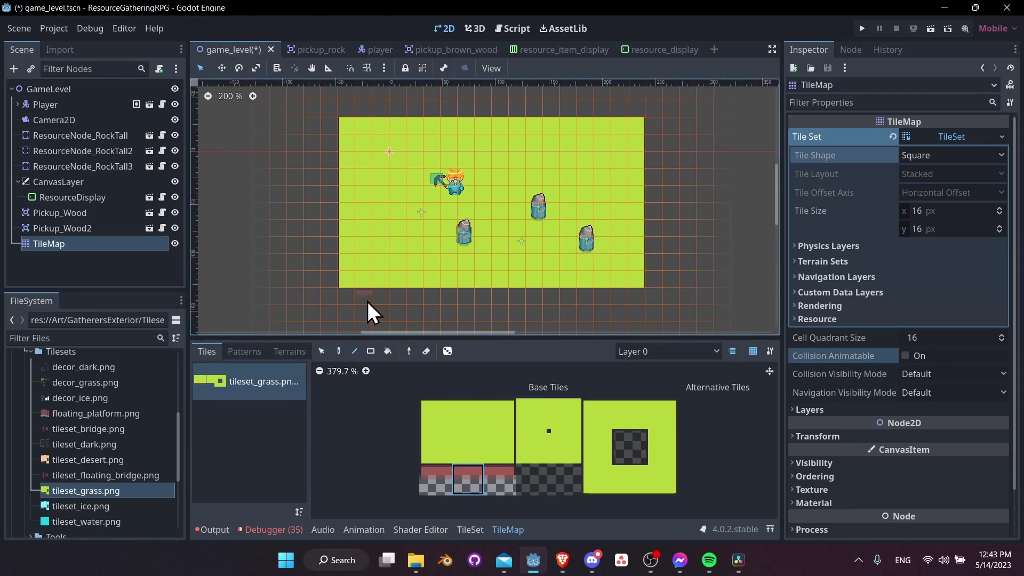
left_click_drag(367, 302, 617, 293)
left_click(499, 482)
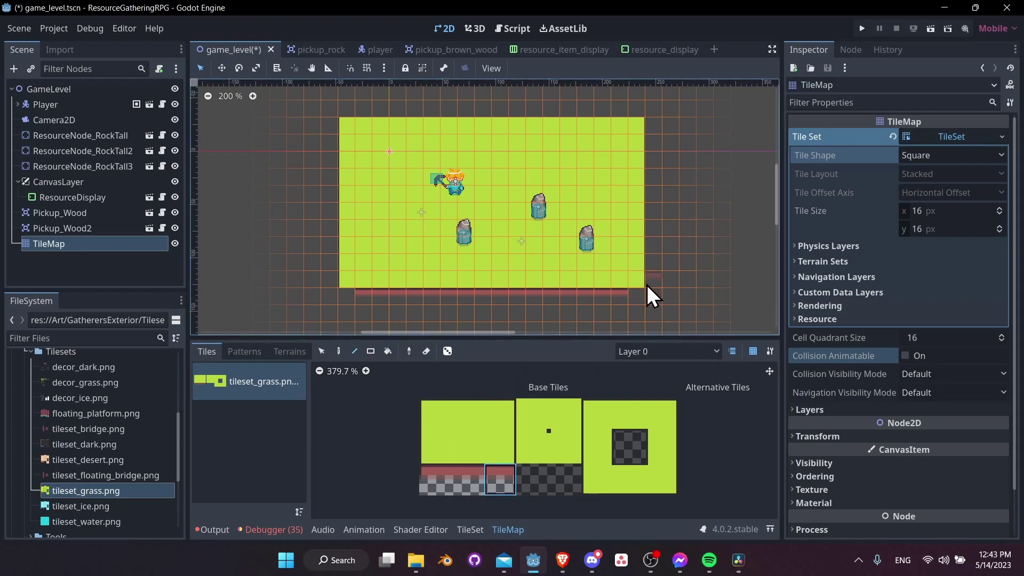
left_click(436, 478)
left_click(341, 300)
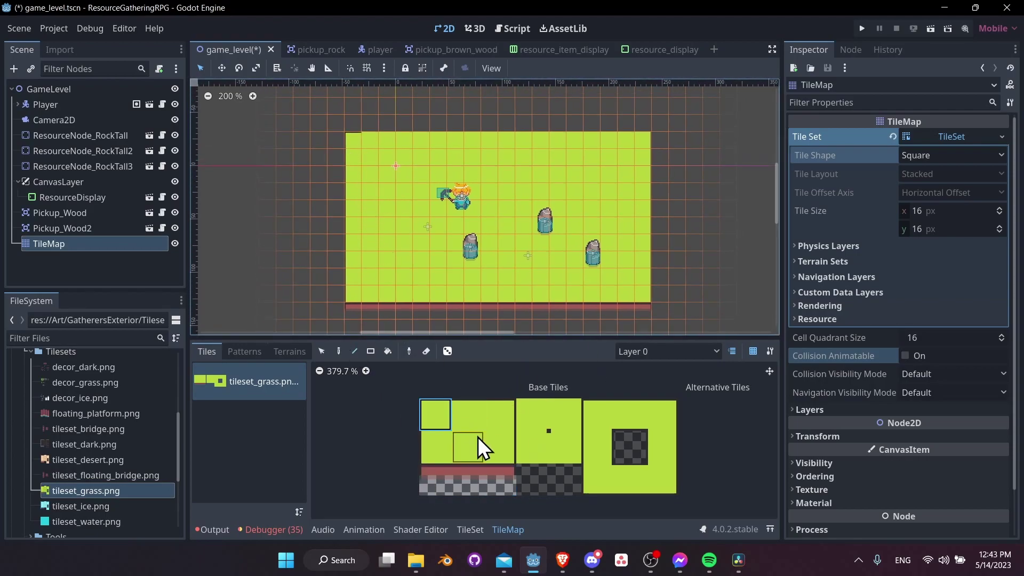
Paint the top-edge grass tile along the area's top row between the two corners.
left_click(468, 415)
left_click_drag(378, 146, 619, 137)
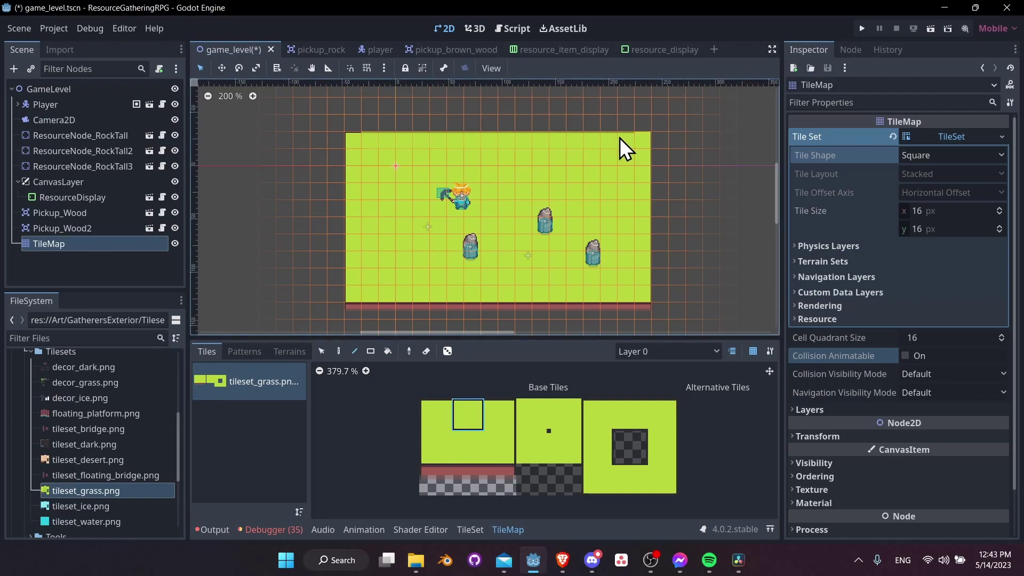
Paint the upper-right corner grass tile at the matching corner of the grass area and save the scene.
left_click(500, 414)
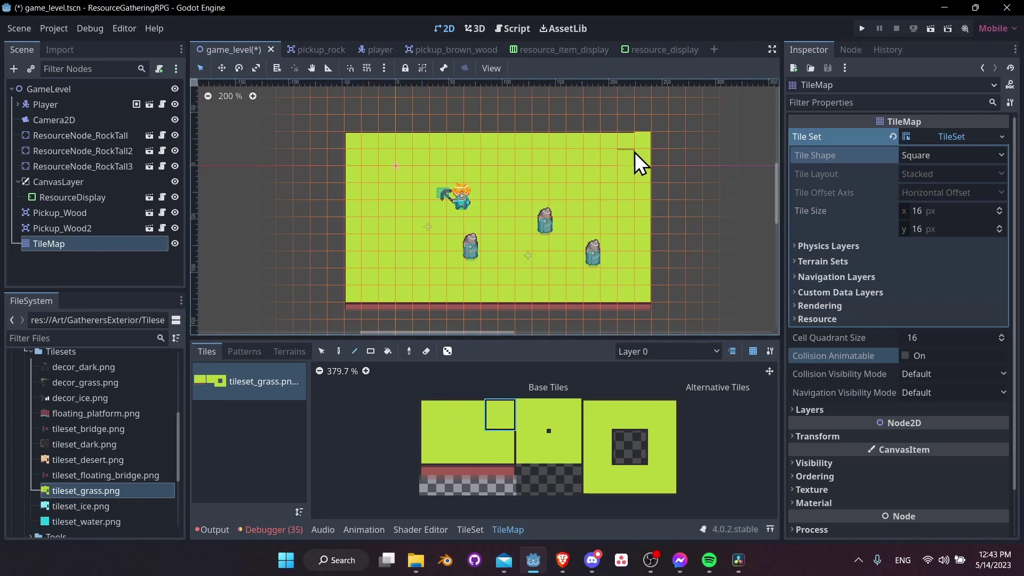
scroll(684, 201, "up", 13)
middle_click_drag(648, 299, 705, 145)
middle_click_drag(325, 299, 503, 333)
scroll(374, 216, "down", 4)
middle_click_drag(480, 160, 460, 243)
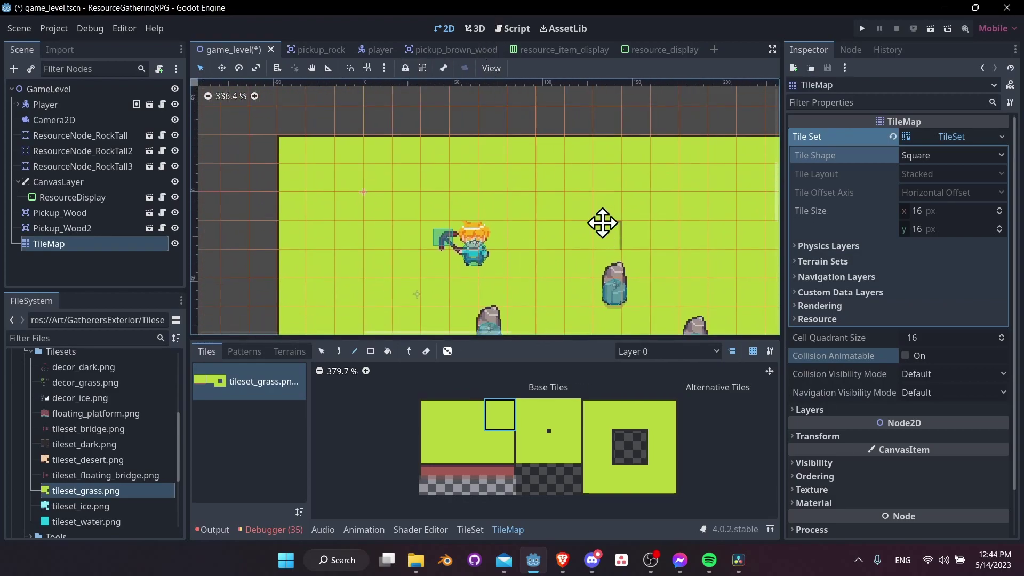
middle_click_drag(603, 224, 551, 189)
key("ctrl+s")
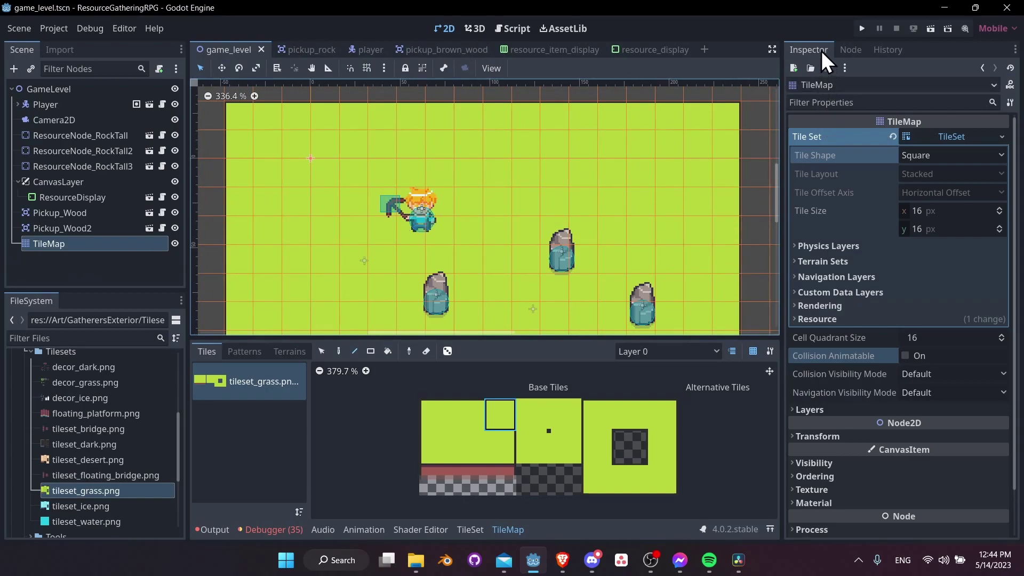
Add a physics layer to the TileMap's TileSet.
left_click(848, 246)
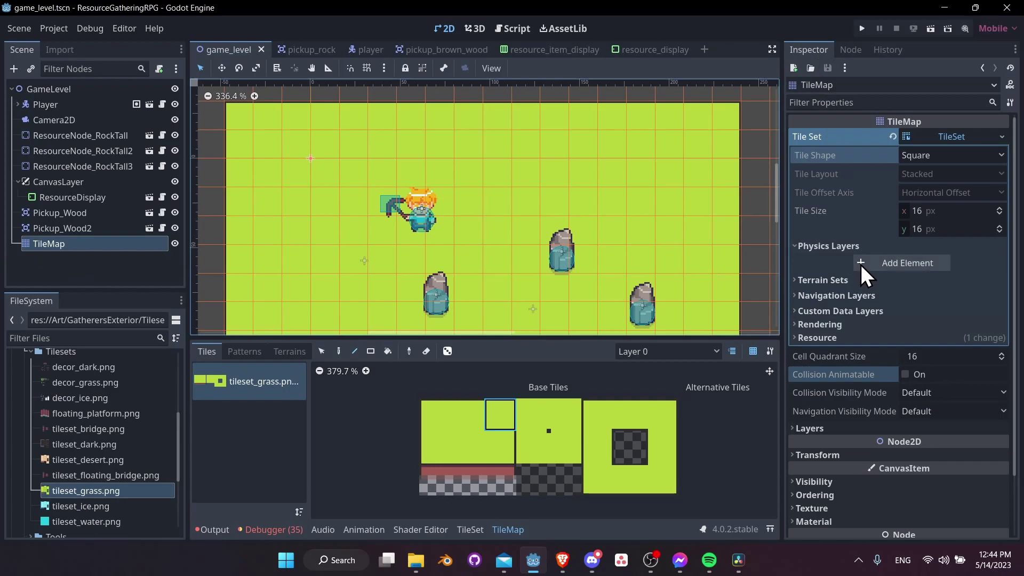
left_click(861, 265)
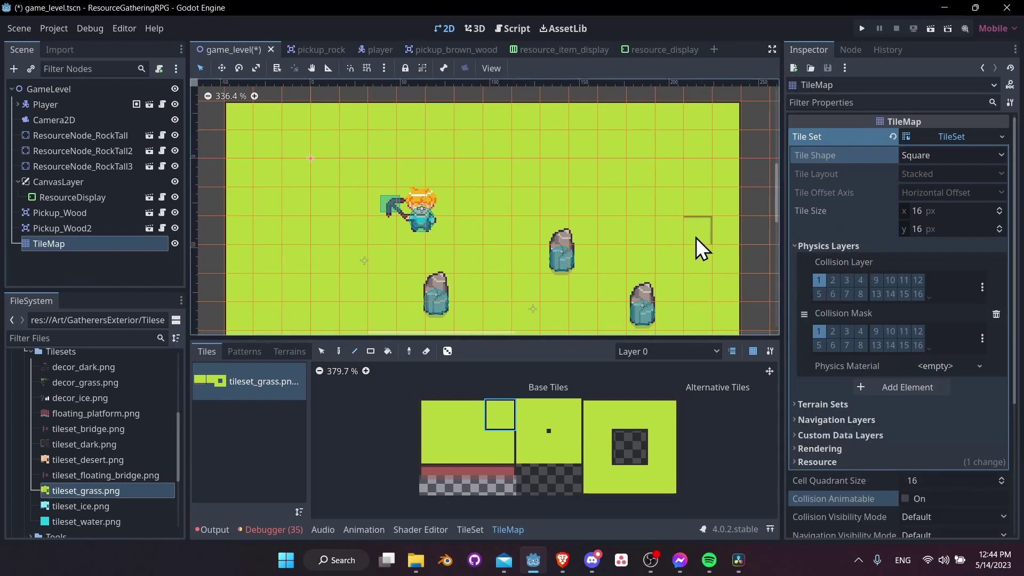
scroll(699, 244, "down", 2)
middle_click_drag(744, 276, 715, 240)
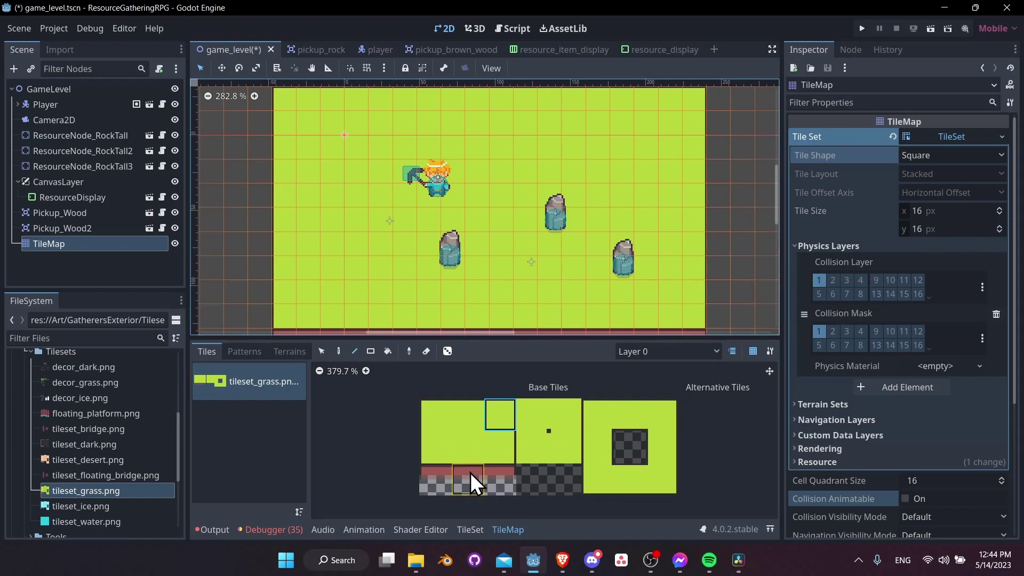
Choose Physics Layer 0 as the TileSet paint property and paint the full-tile collision shape onto the middle red cliff tile.
left_click(474, 529)
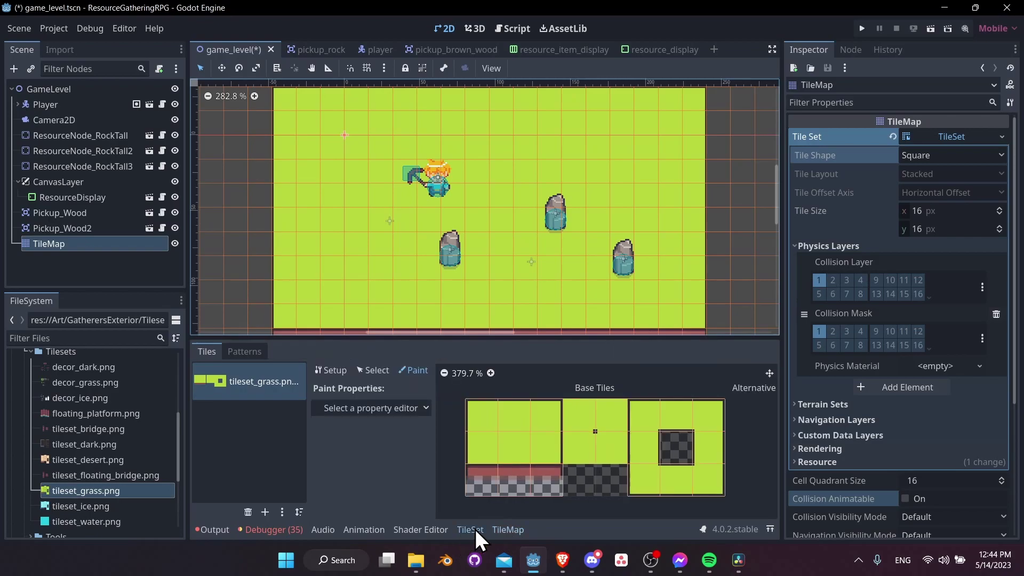
left_click(394, 406)
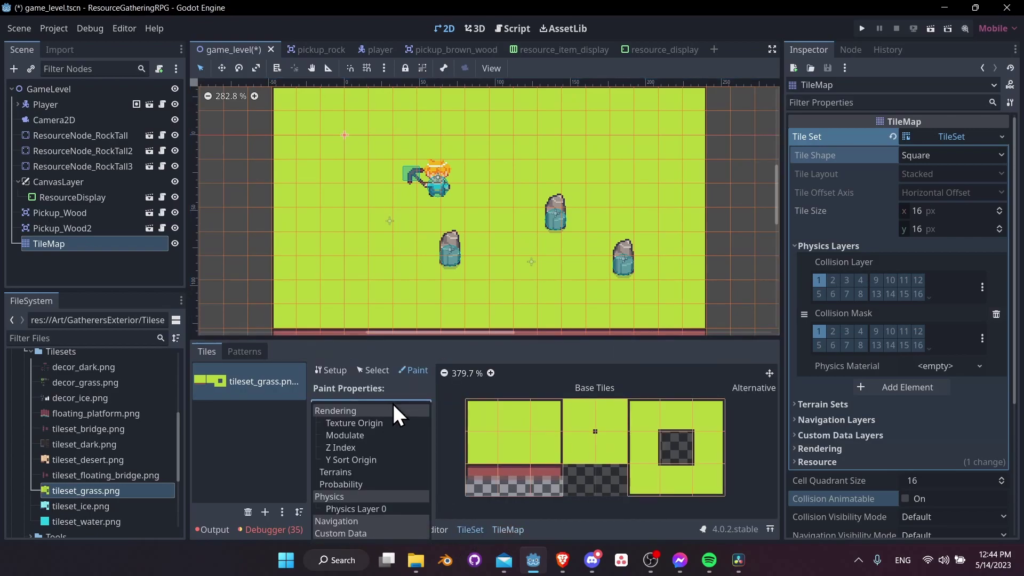
left_click(373, 509)
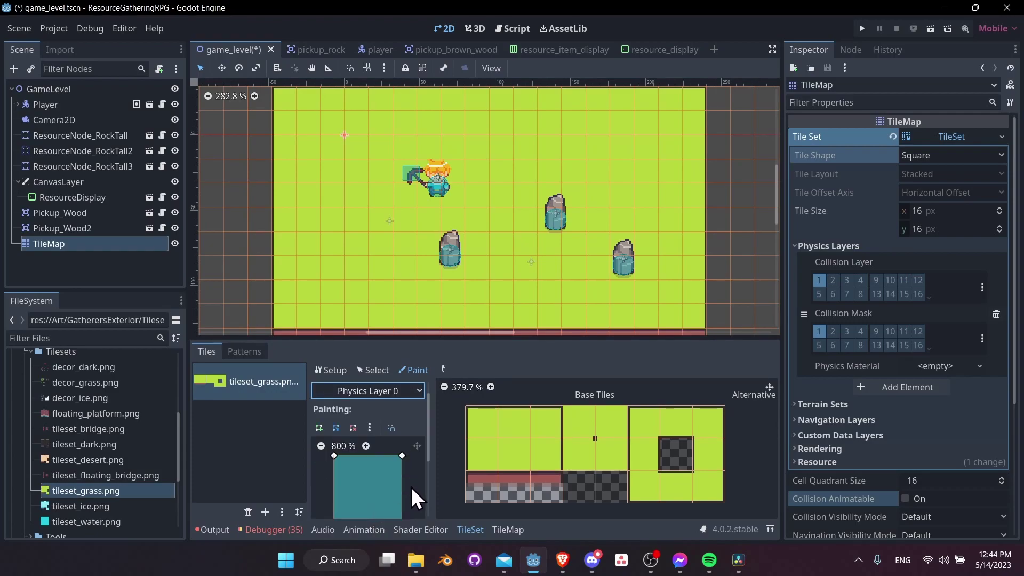
mouse_move(407, 478)
middle_mouse_down()
mouse_move(414, 488)
mouse_move(421, 456)
mouse_move(417, 474)
middle_mouse_up()
middle_click_drag(477, 460, 483, 429)
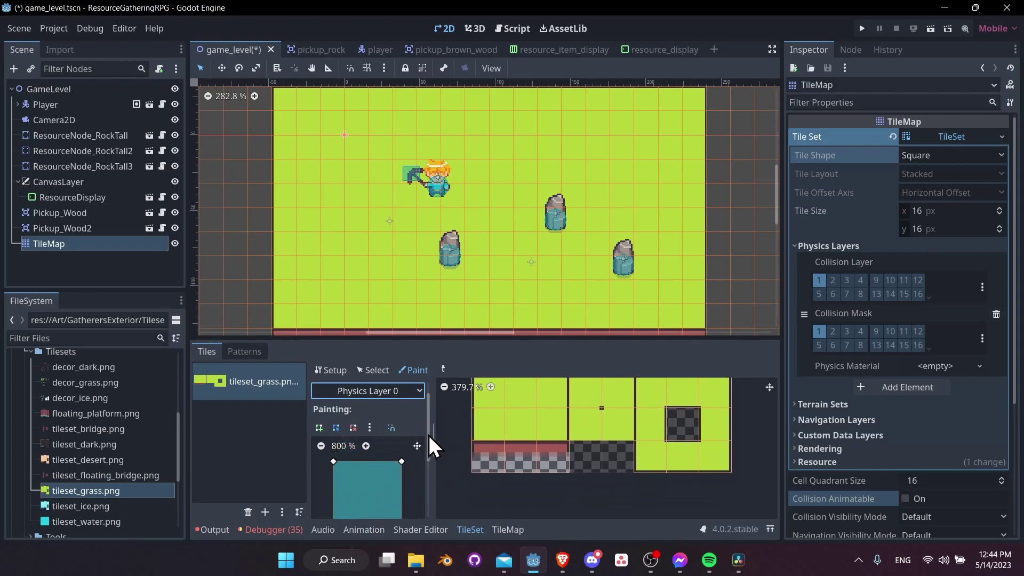
scroll(398, 477, "down", 1)
scroll(497, 469, "up", 4, "ctrl")
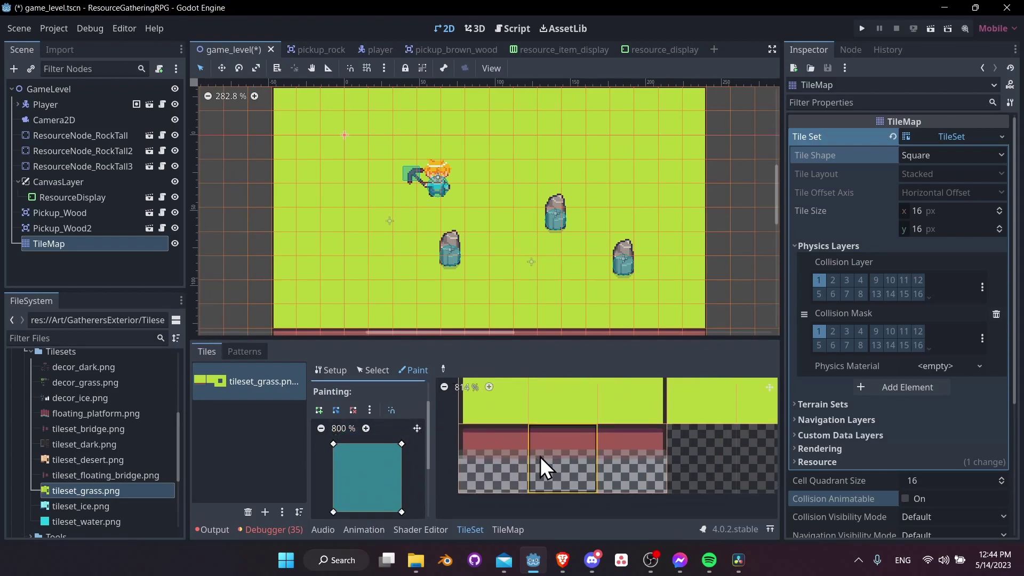
left_click(570, 443)
scroll(569, 442, "up", 1, "ctrl")
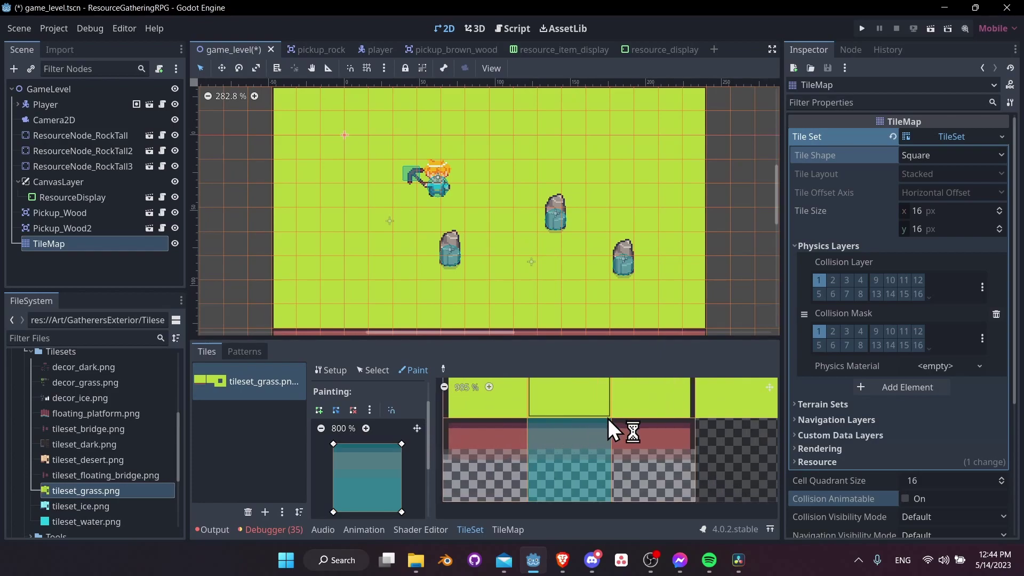
Raise both lower corners of the collision polygon so it covers only about the upper third of the tile.
scroll(401, 507, "down", 1)
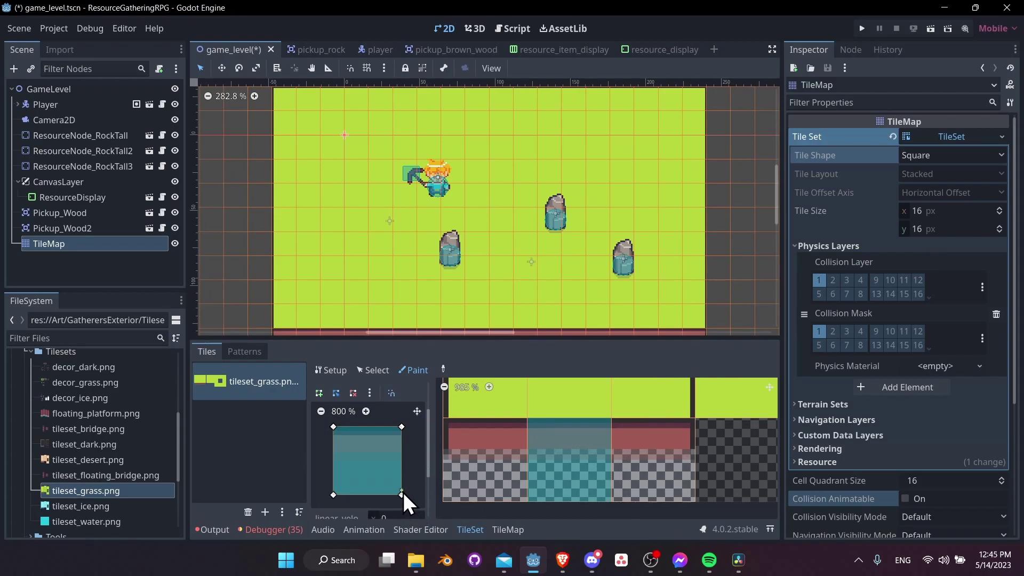
left_click(401, 496)
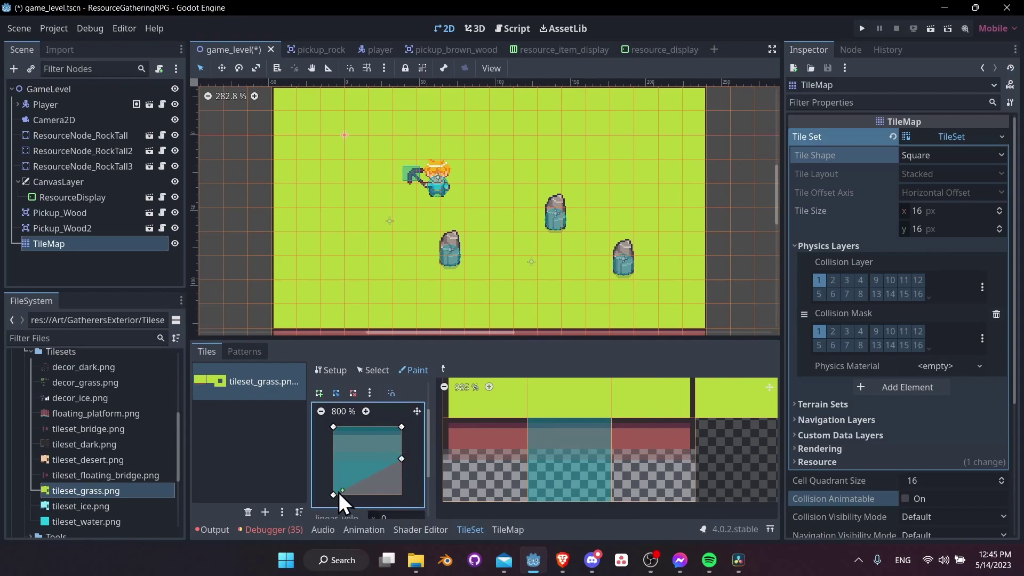
left_click_drag(340, 442, 331, 460)
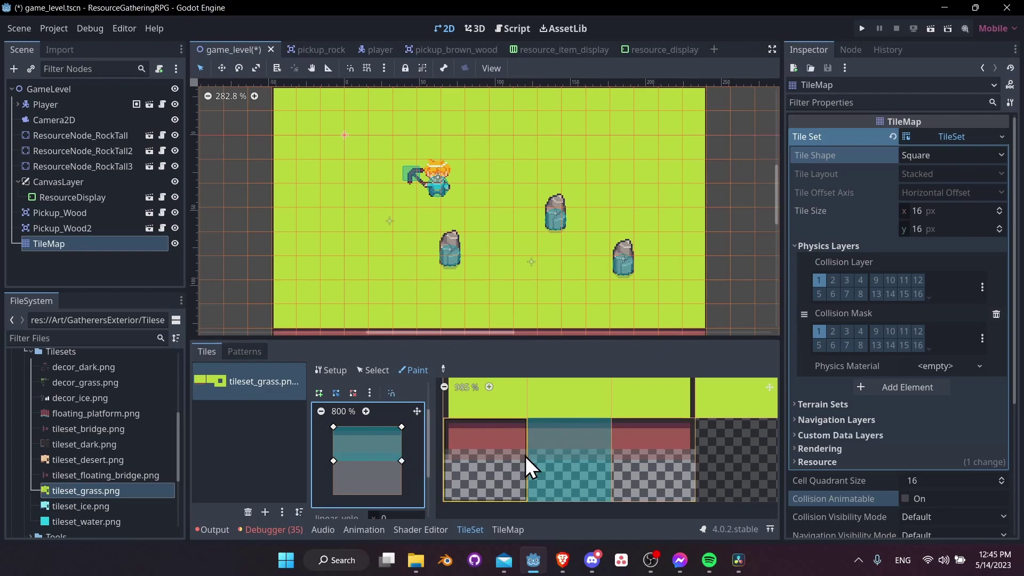
middle_click_drag(526, 456, 581, 462)
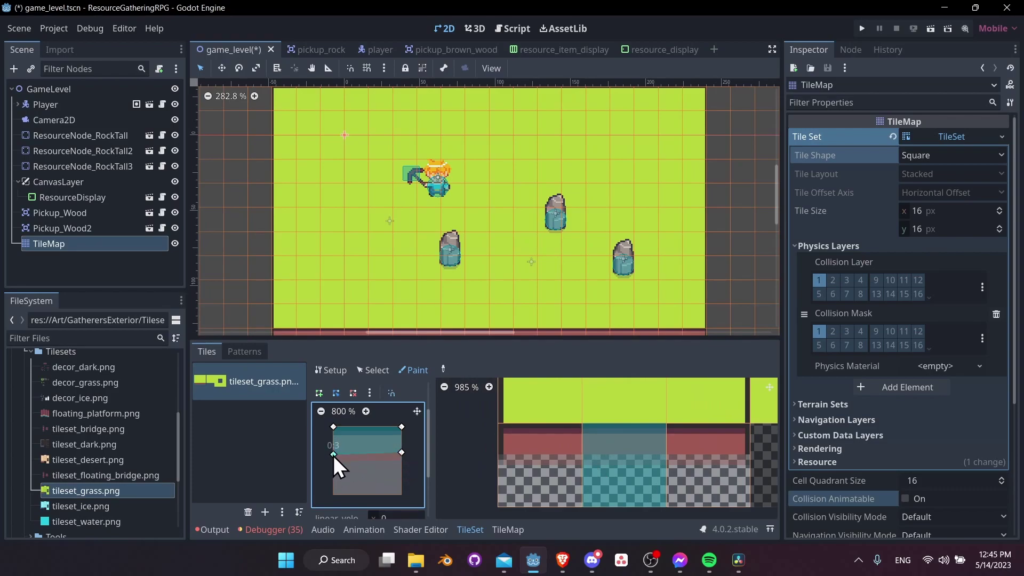
left_click_drag(334, 456, 334, 454)
Paint the shortened collision shape onto all three red cliff tiles of the grass tileset and save the scene.
left_click(545, 451)
middle_click_drag(656, 474, 614, 476)
left_click(670, 444)
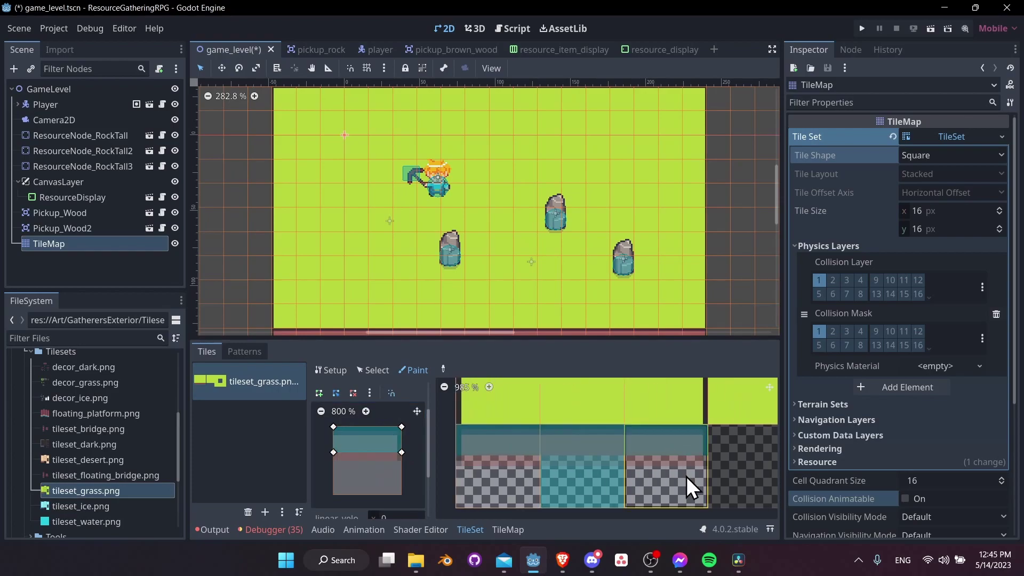
left_click(567, 450)
scroll(608, 466, "down", 1)
scroll(621, 472, "down", 4)
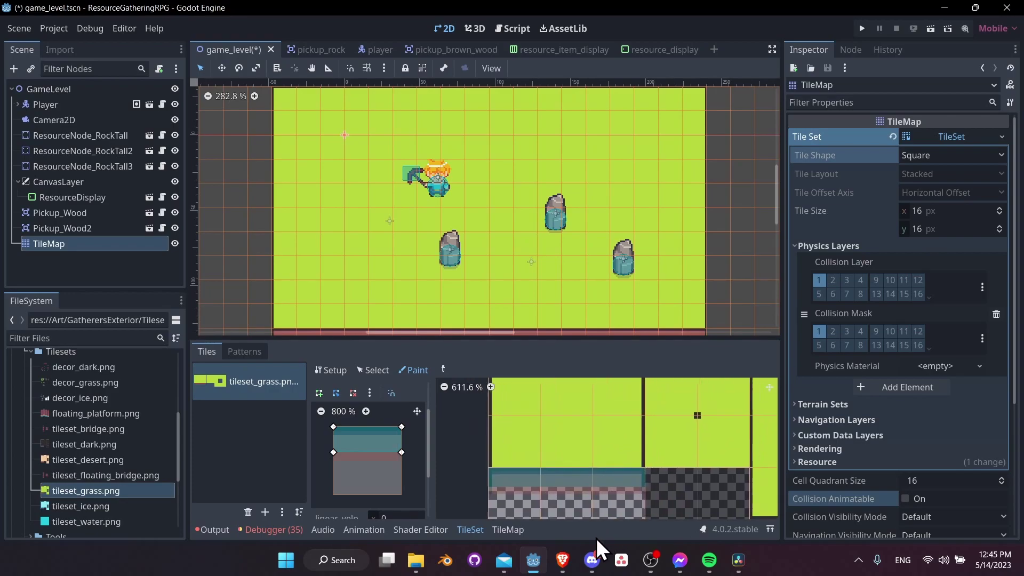
key("ctrl+s")
Run the game and walk the player along the bottom cliff and around its end to test the collision.
middle_click_drag(535, 261, 541, 226)
left_click(862, 28)
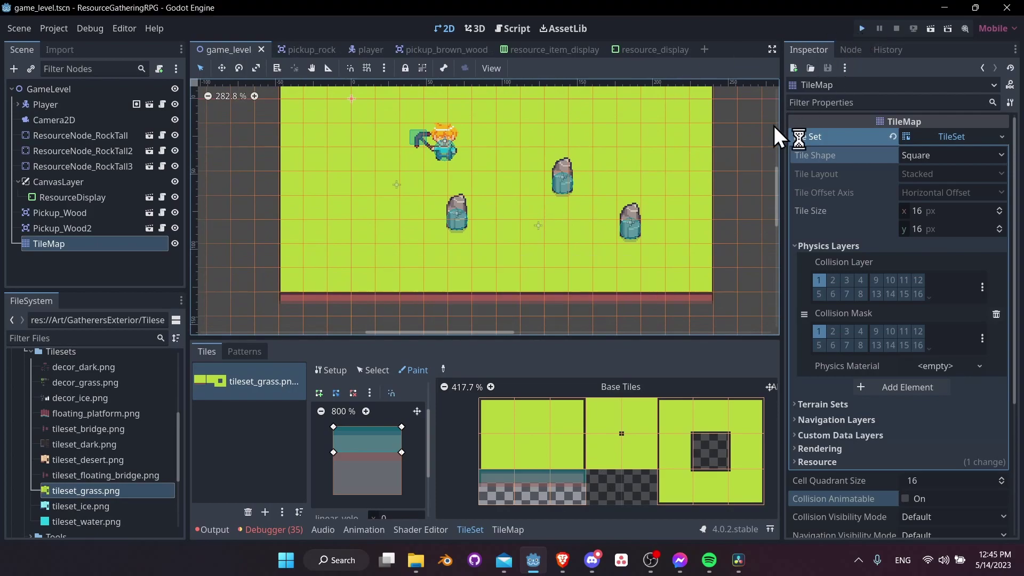
key("Down")
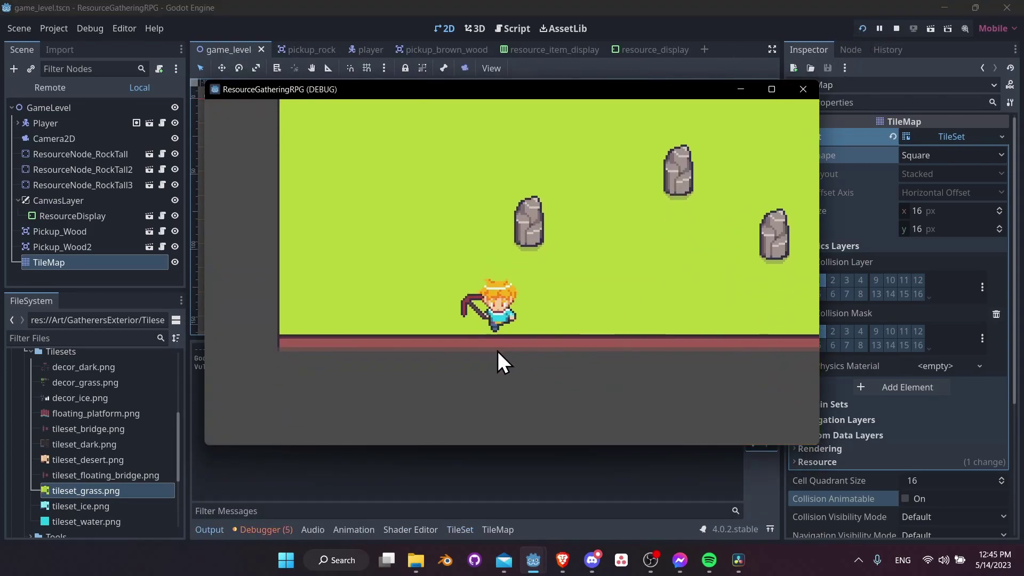
key("Right")
key("Right")
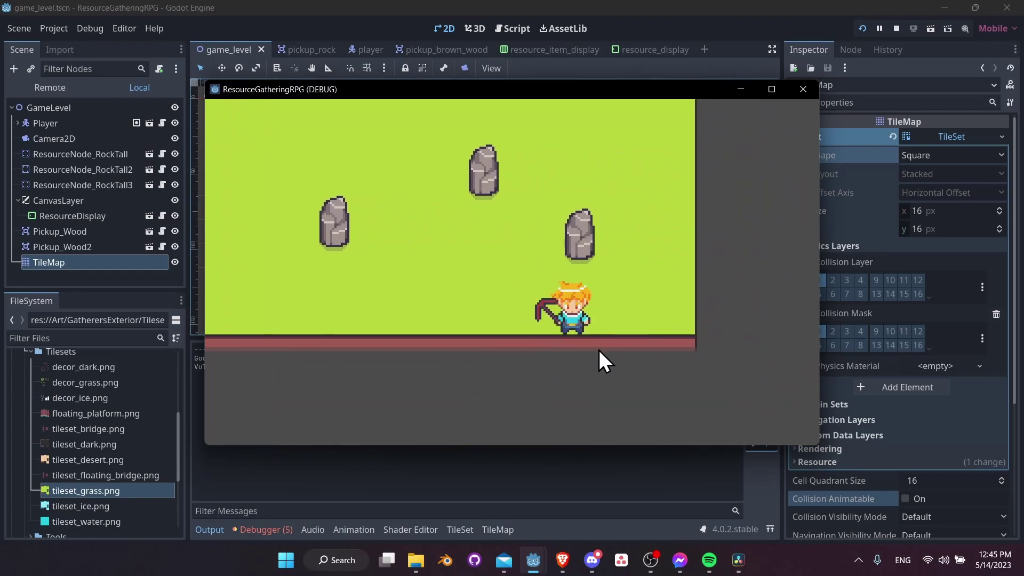
key("s")
left_click(583, 354)
key("a")
key("w")
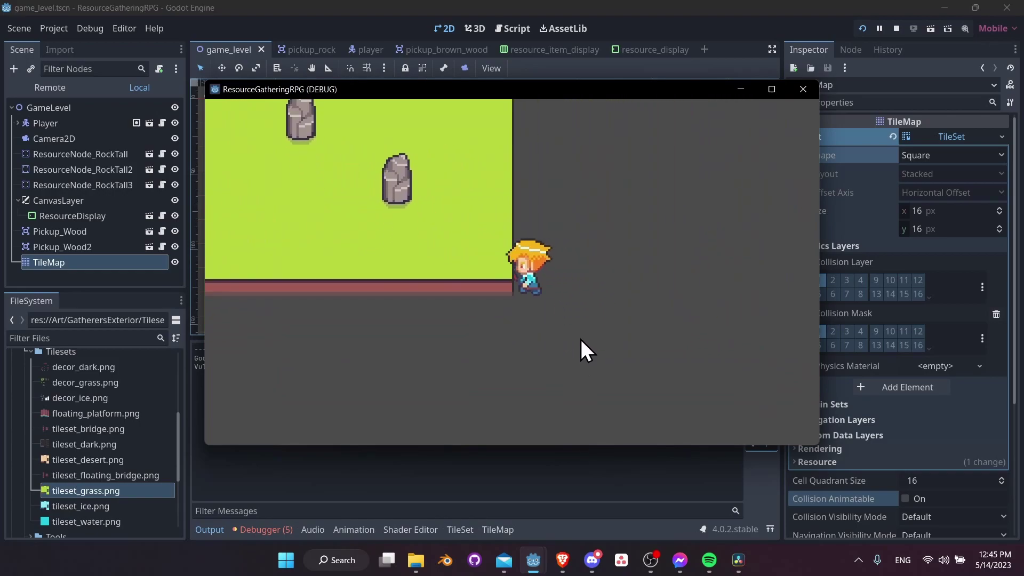
Walk the player across the island's remaining edges to check for missing collision, and close the game.
left_click(574, 331)
key("Up")
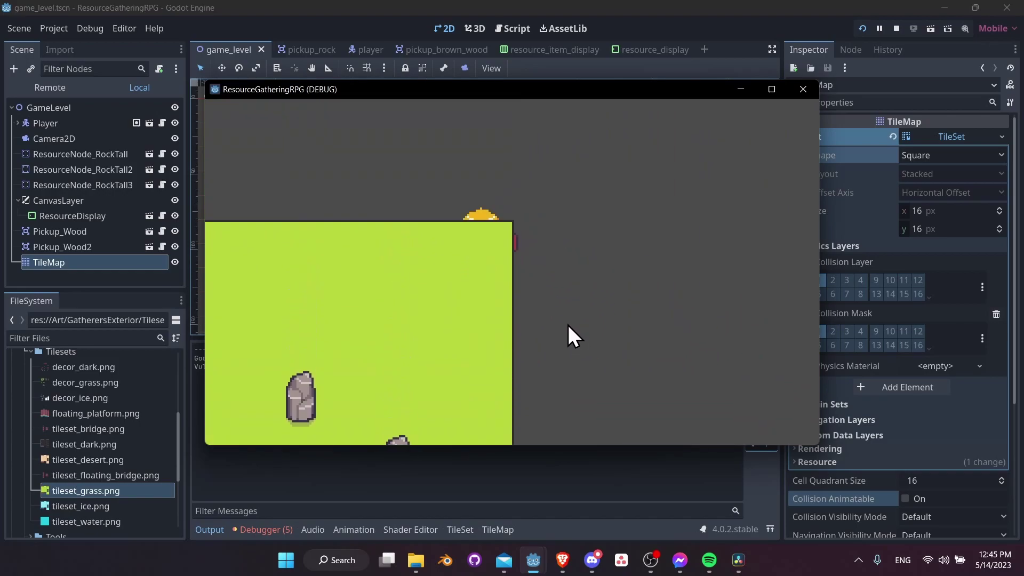
key("Left")
key("a")
key("w")
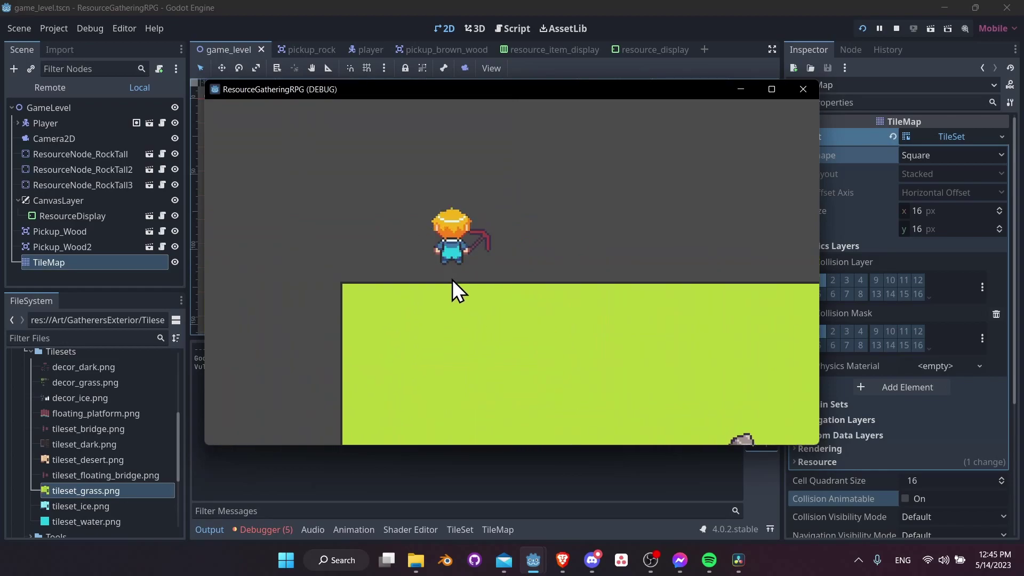
key("s")
key("a")
key("d")
key("w")
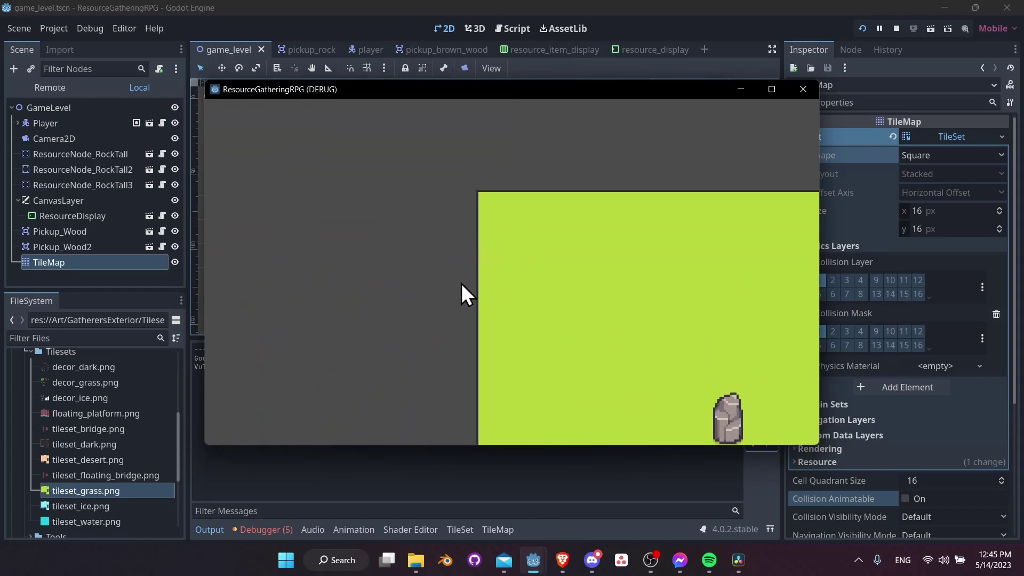
key("s")
key("d")
left_click(802, 88)
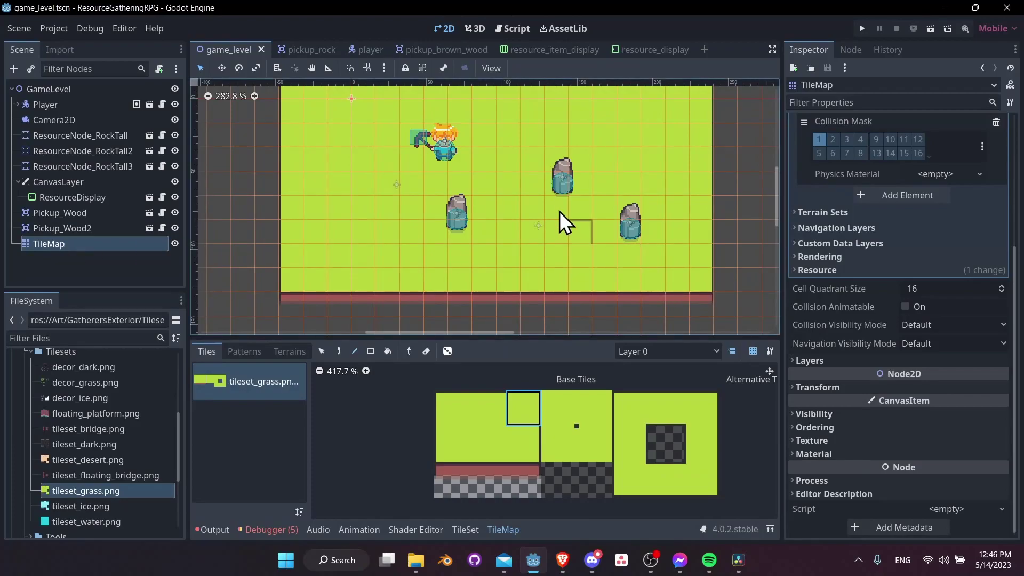
Set the TileMap's Z Index to -50 in its Ordering properties and save the scene.
left_click(92, 265)
left_click(63, 245)
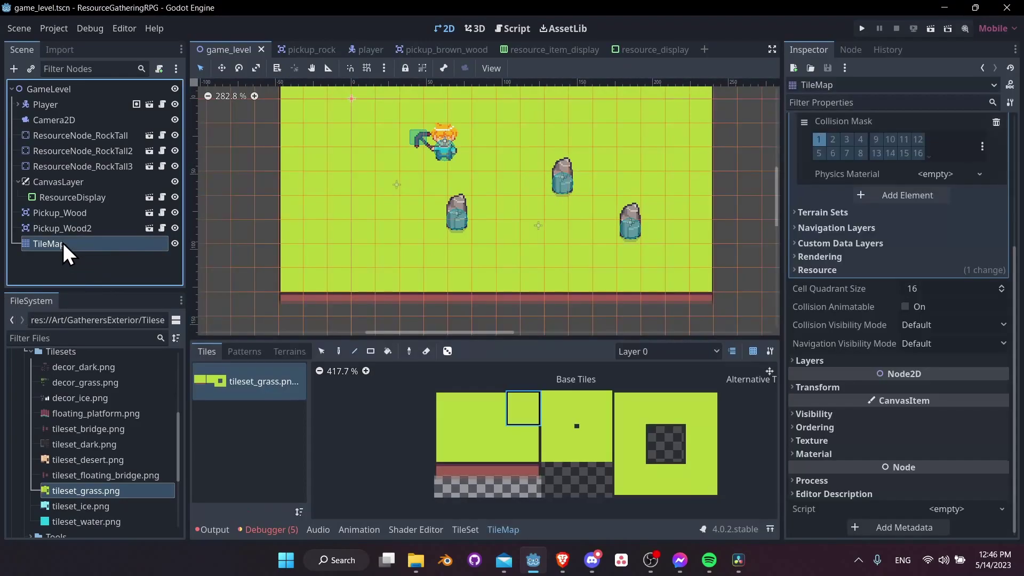
left_click(856, 428)
left_click(932, 441)
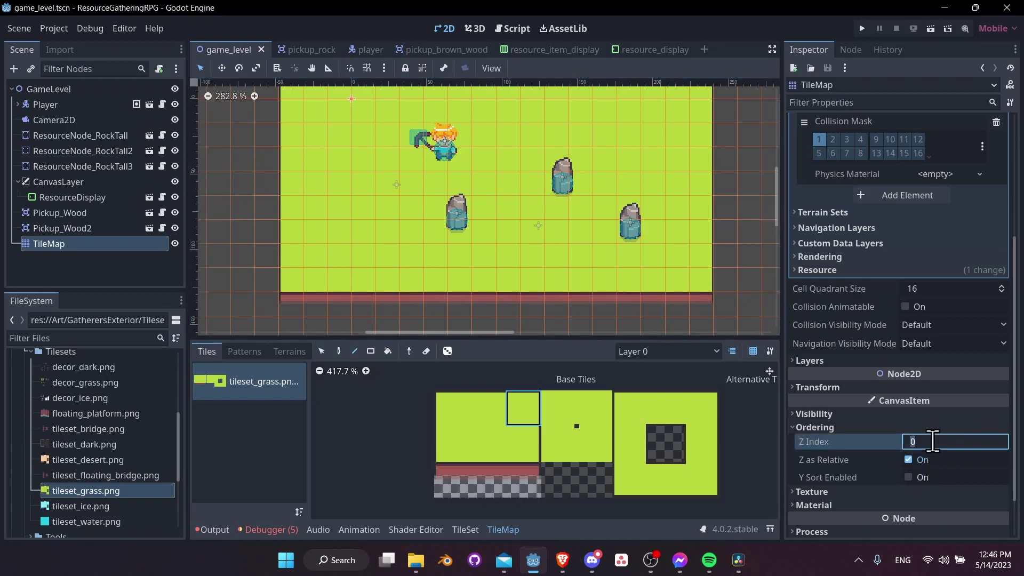
type("-50")
key("Return")
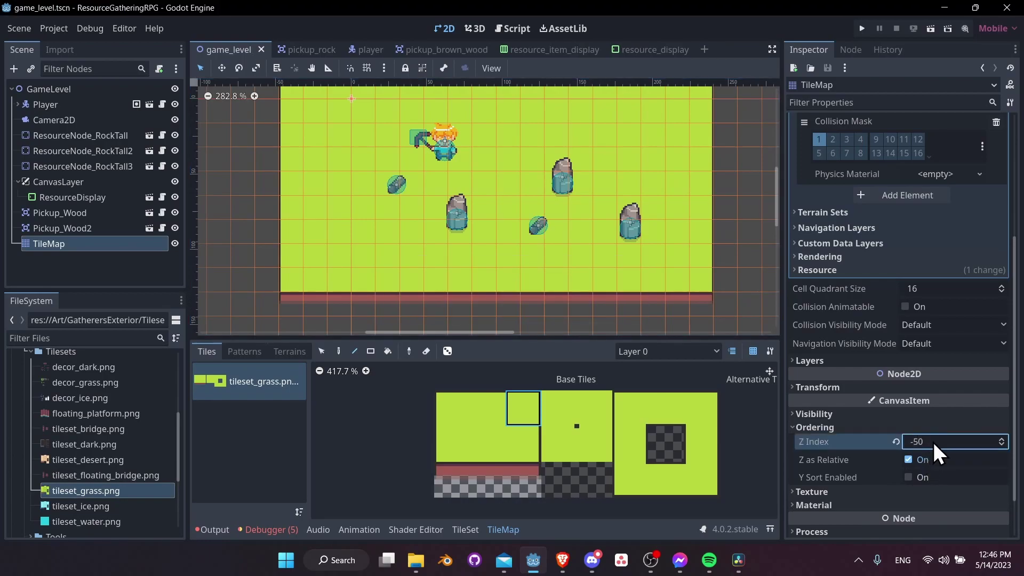
scroll(452, 184, "down", 1)
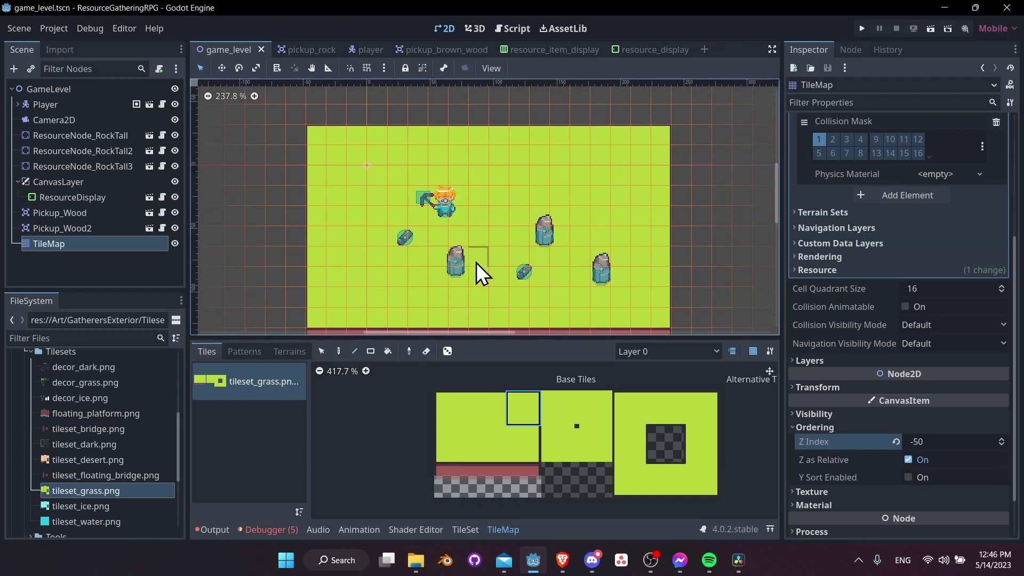
middle_click_drag(451, 279, 446, 276)
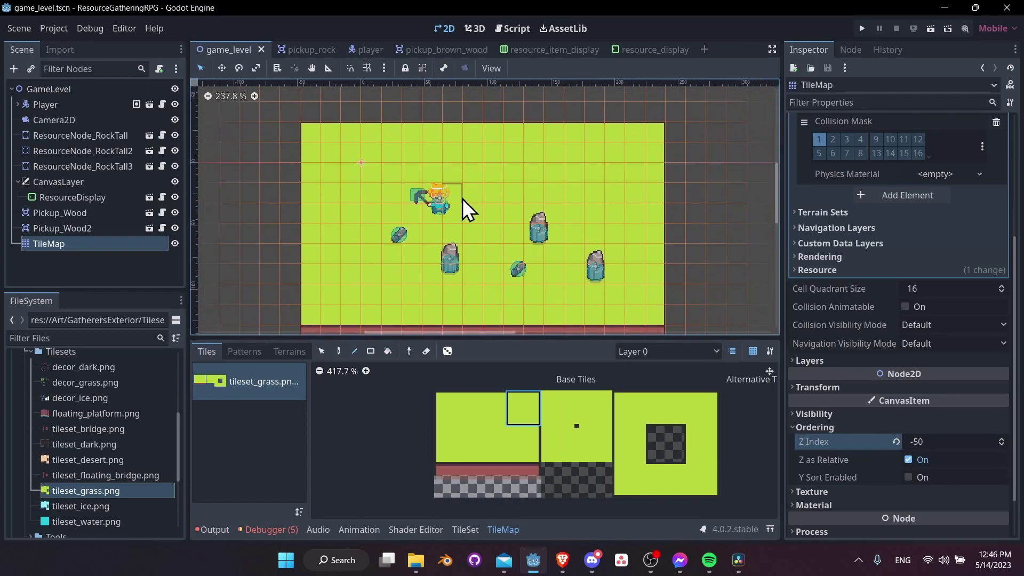
scroll(690, 256, "up", 1)
key("ctrl+s")
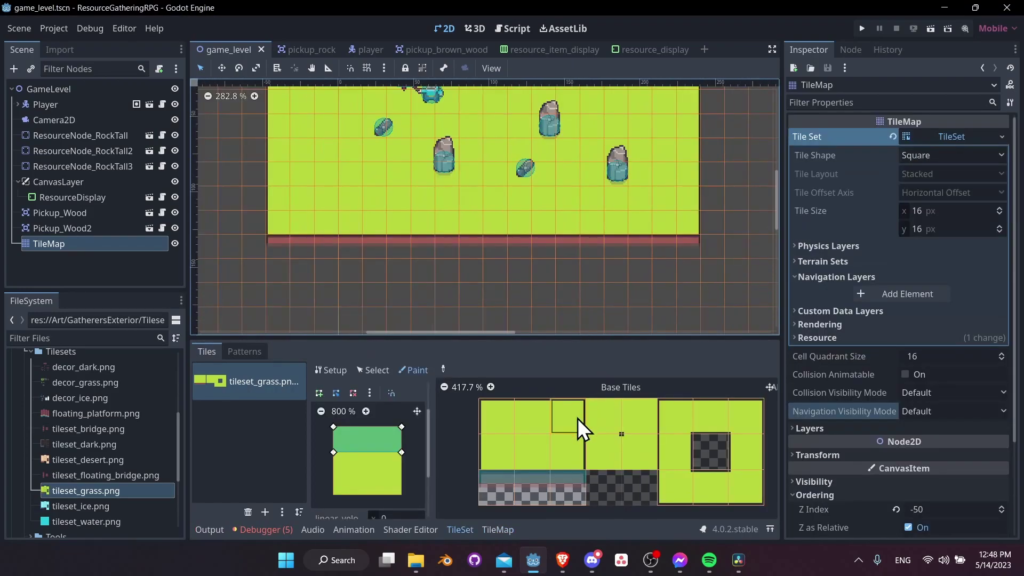
Examine the grass tileset's edge and cliff tiles up close to see where collision shapes exist.
middle_click_drag(681, 187, 674, 282)
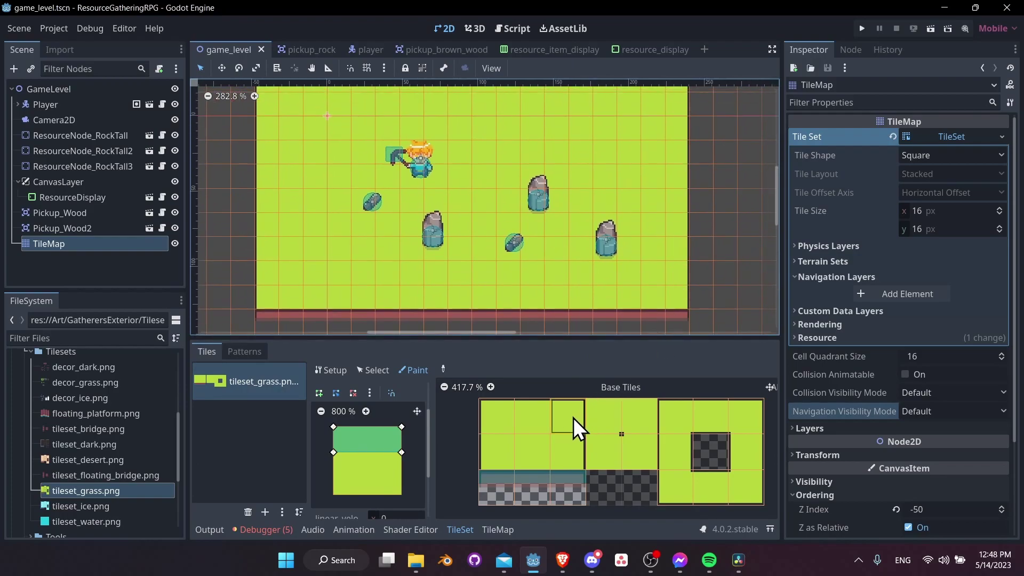
left_click_drag(576, 344, 579, 300)
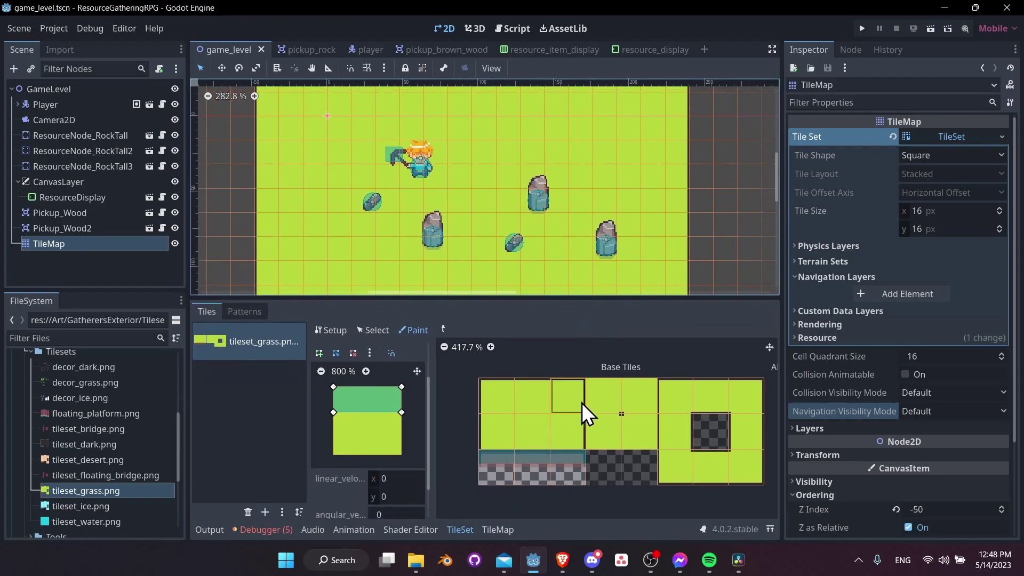
scroll(585, 381, "up", 4)
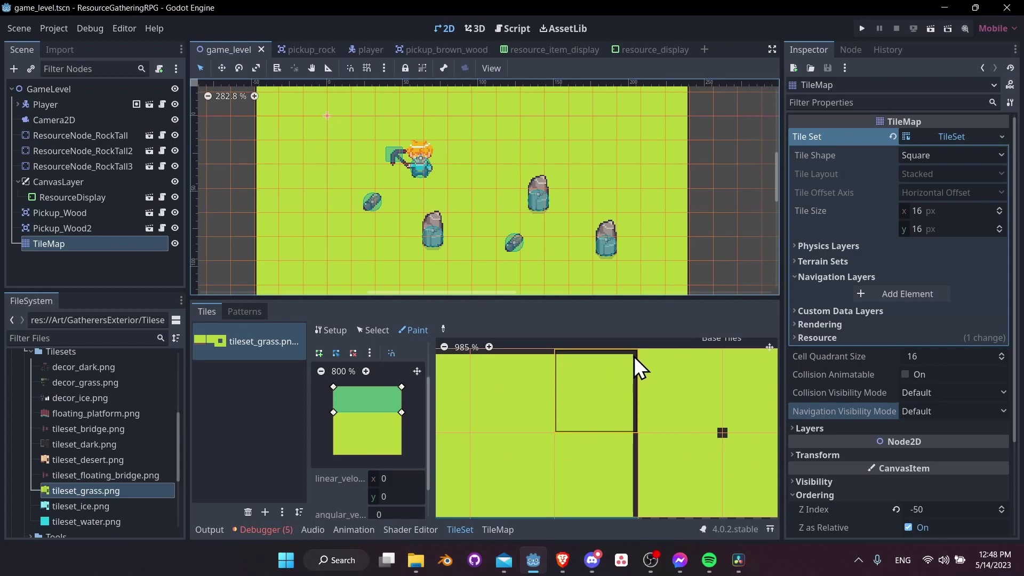
middle_click_drag(629, 514, 640, 404)
scroll(578, 387, "down", 5)
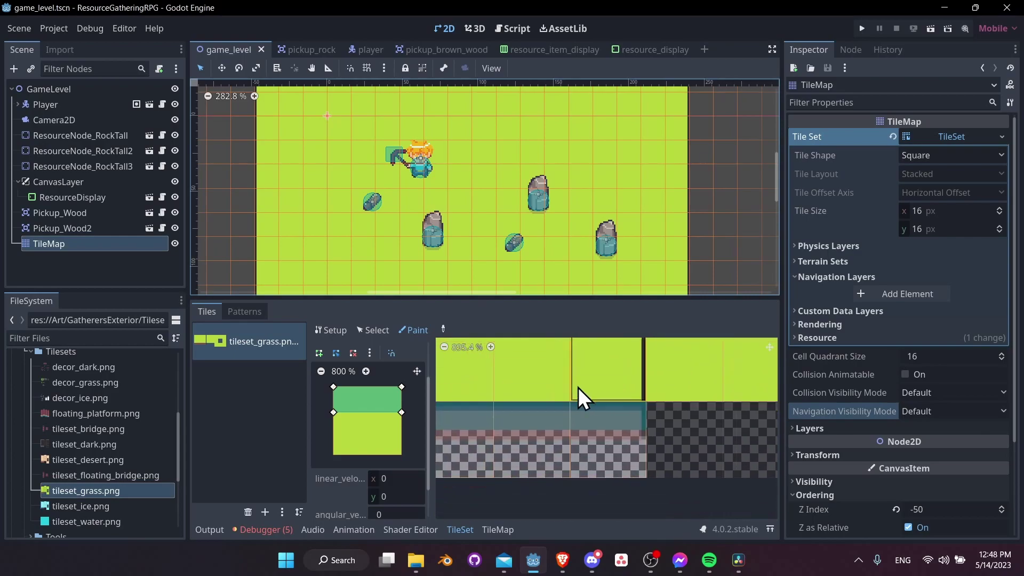
middle_click_drag(544, 390, 630, 408)
scroll(598, 413, "up", 1)
scroll(656, 242, "down", 2)
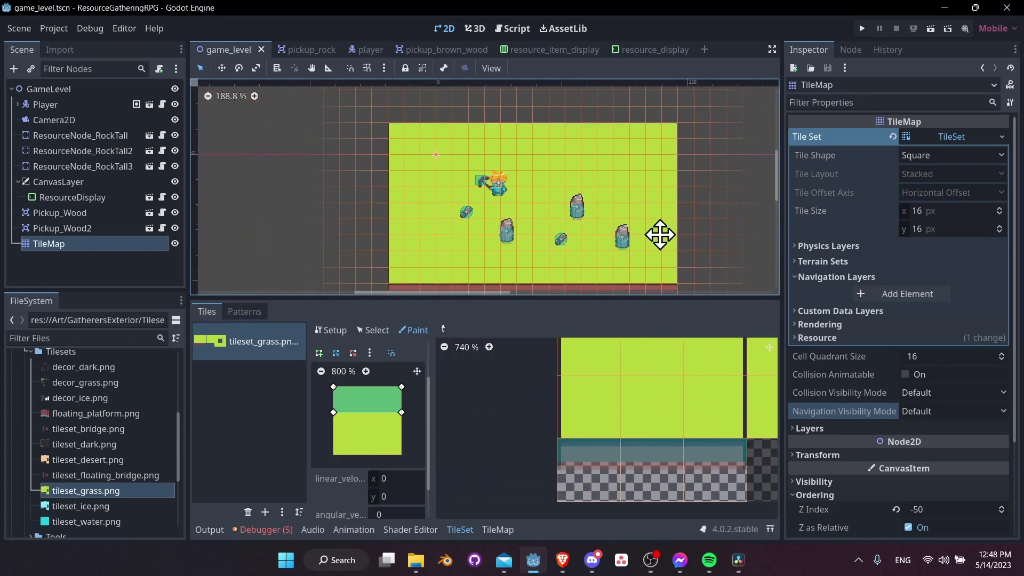
Inspect the painted island's side and bottom edges in the scene for places still lacking a collision barrier.
scroll(546, 207, "up", 1)
scroll(578, 153, "up", 1)
middle_click_drag(577, 155, 594, 160)
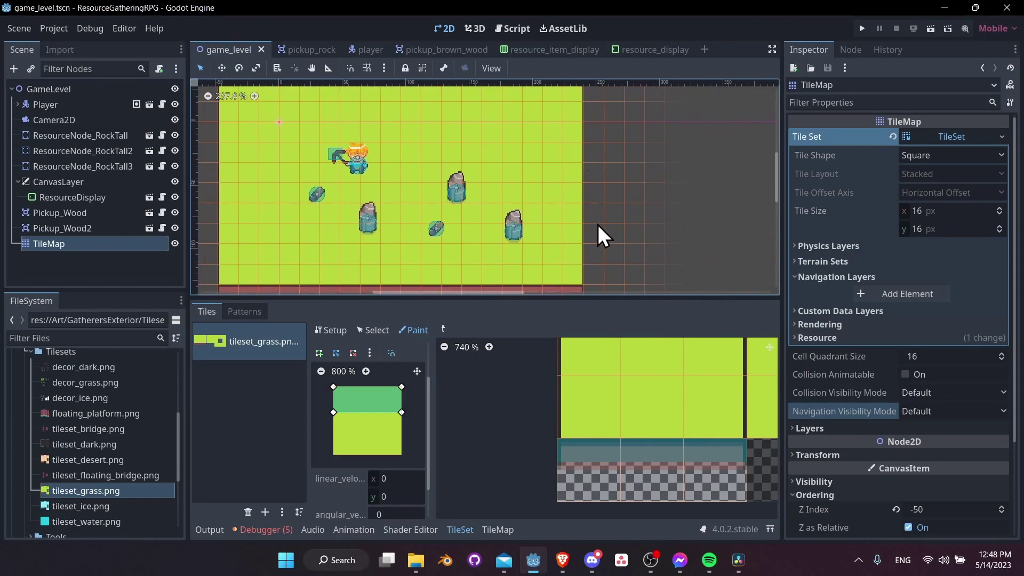
middle_click_drag(594, 237, 600, 196)
scroll(571, 233, "down", 1)
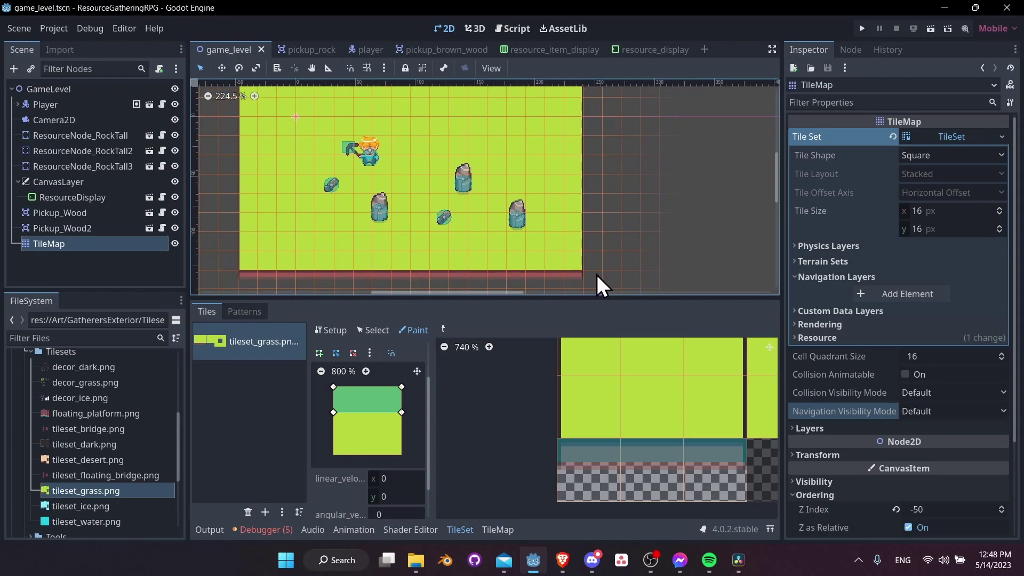
middle_click_drag(596, 274, 625, 302)
middle_click_drag(619, 191, 607, 152)
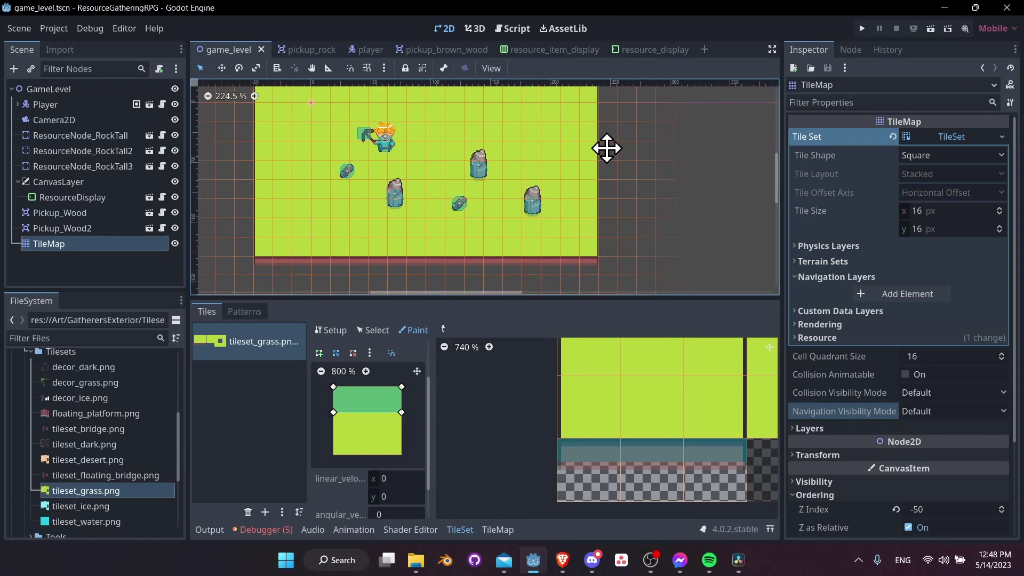
scroll(607, 170, "up", 4)
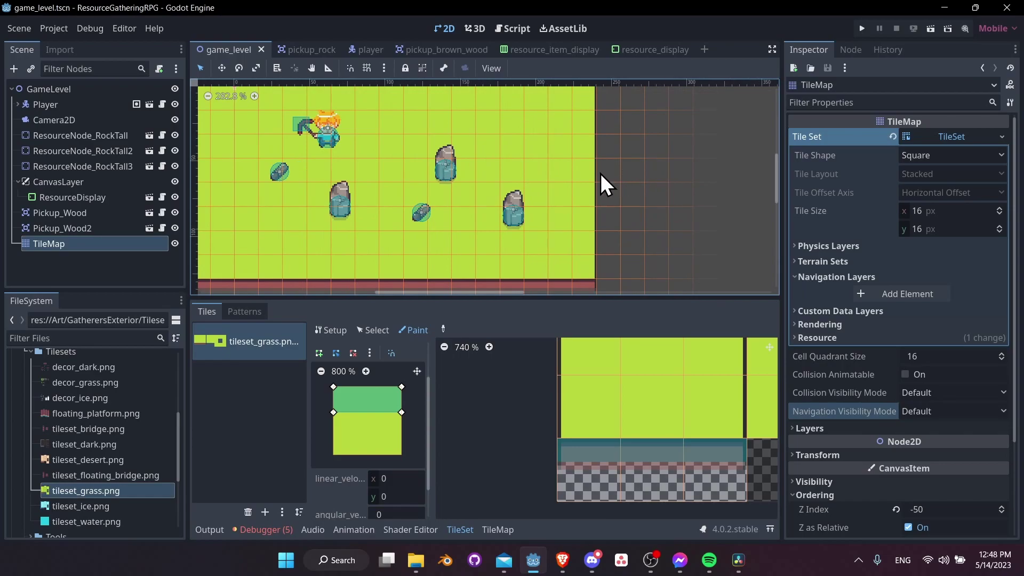
middle_click_drag(601, 174, 639, 172)
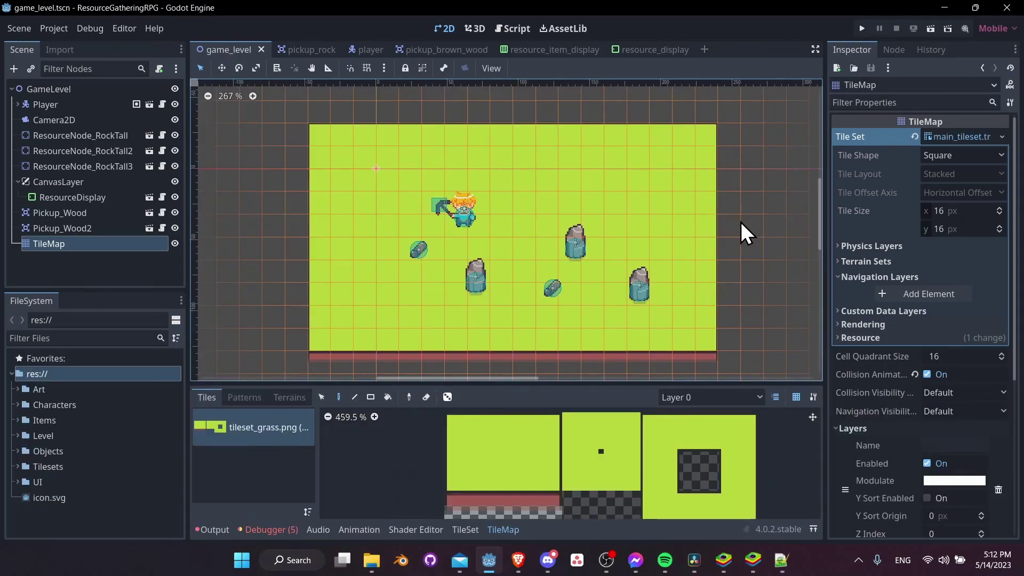
Open the Art/GatherersExterior/Tilesets folder in the project files and locate tileset_water.png.
middle_click_drag(741, 221, 717, 220)
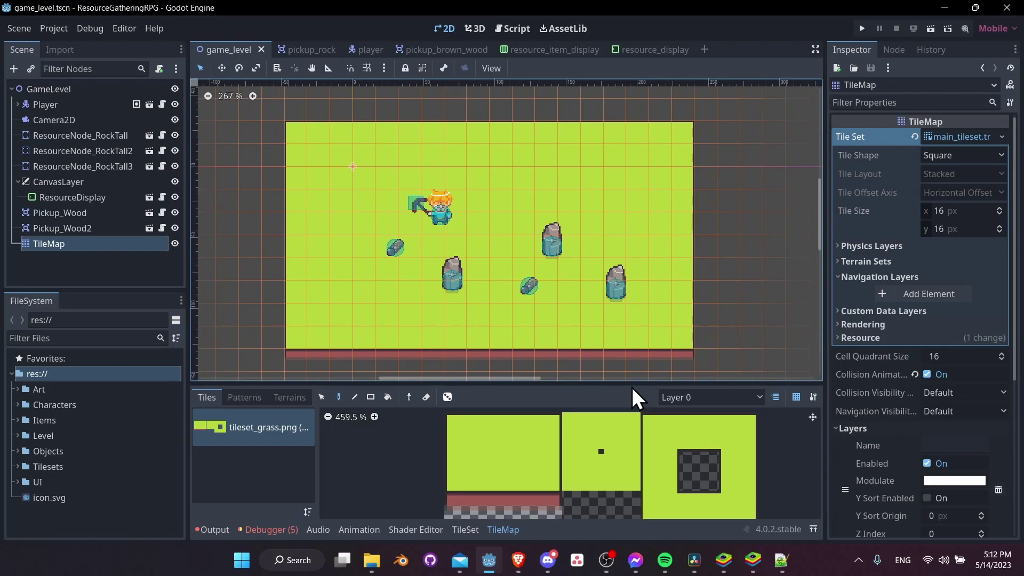
left_click_drag(632, 387, 647, 359)
middle_click_drag(310, 311, 304, 298)
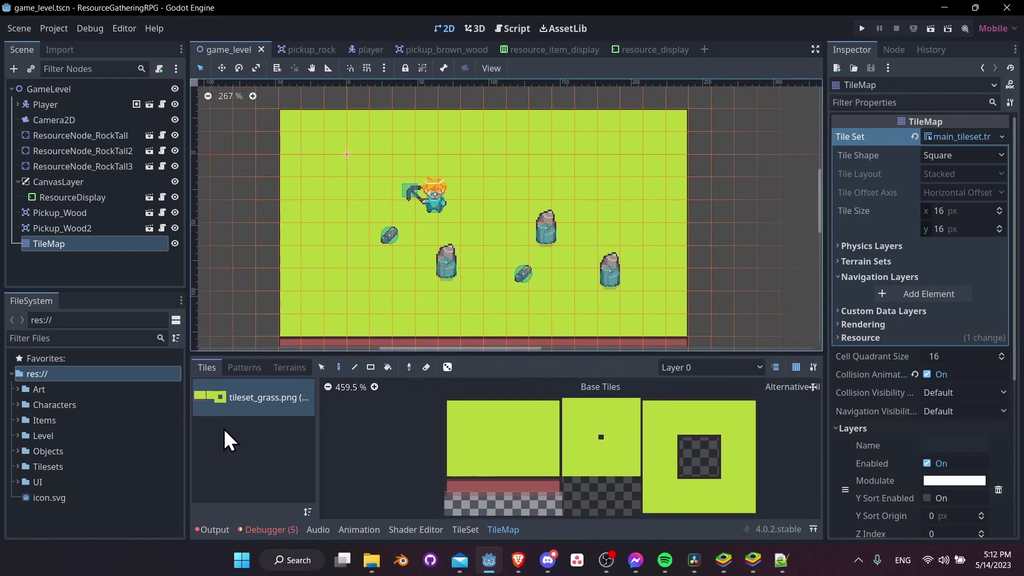
left_click(37, 465)
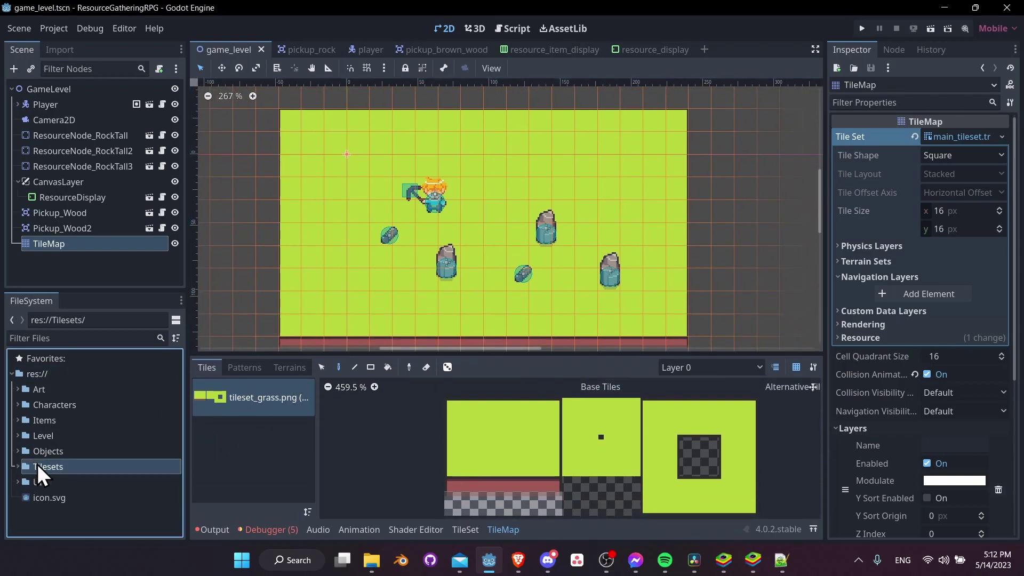
double_click(34, 389)
double_click(71, 401)
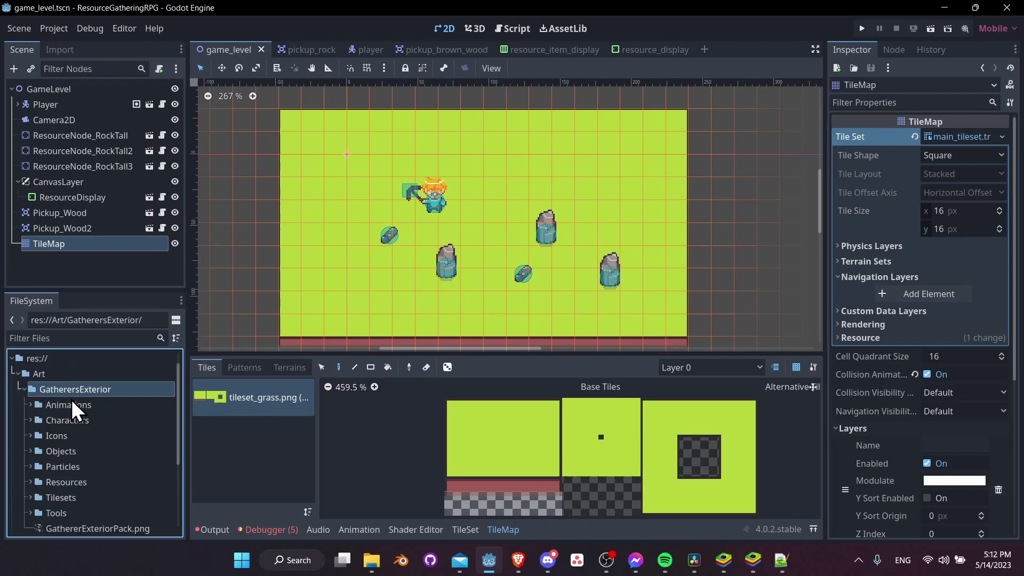
double_click(75, 498)
scroll(94, 427, "down", 3)
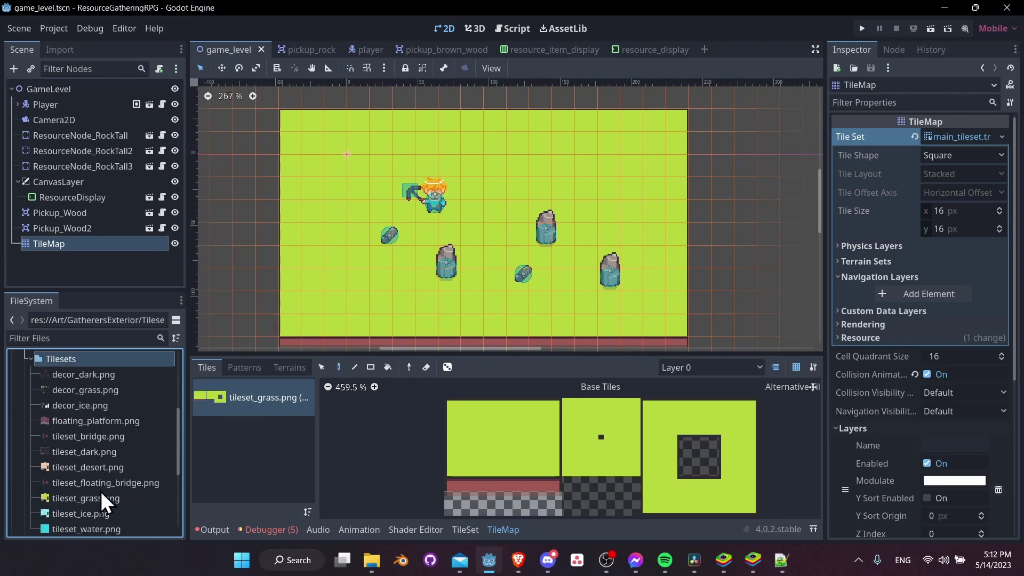
scroll(103, 501, "down", 1)
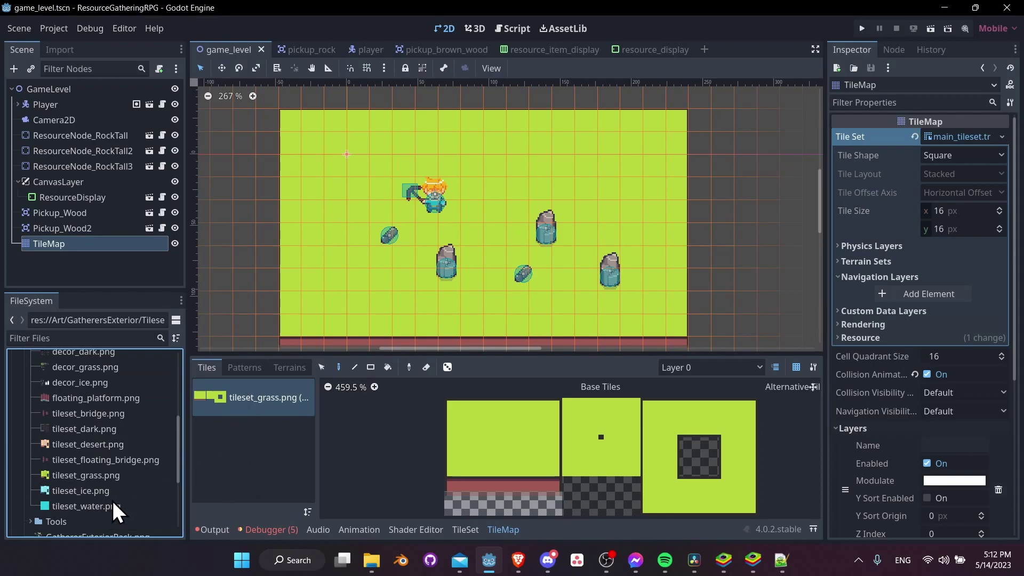
Add tileset_water.png as a new source in the TileMap's tile set and let its tiles be created automatically.
left_click_drag(113, 503, 224, 463)
left_click(463, 530)
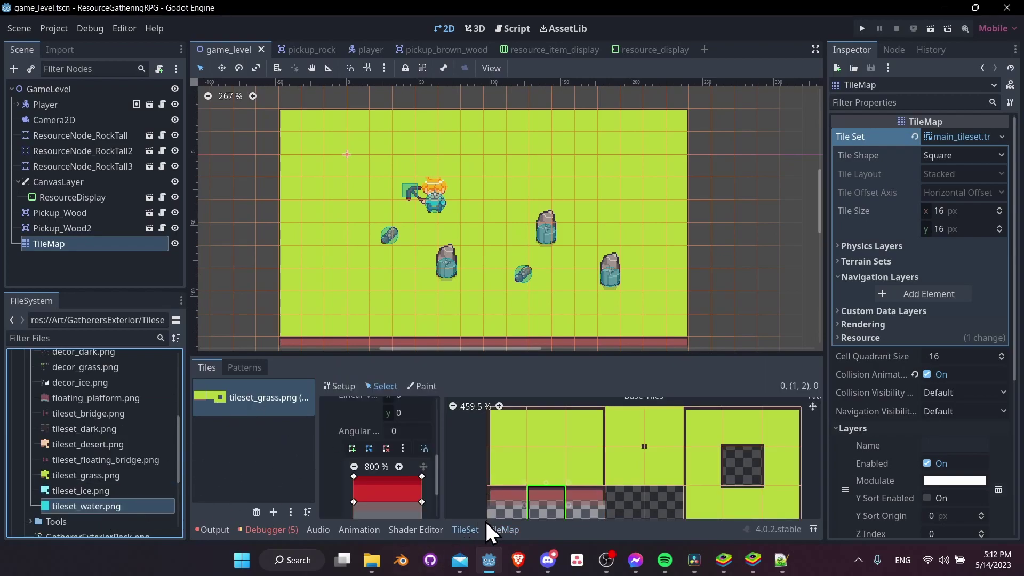
left_click_drag(84, 508, 227, 430)
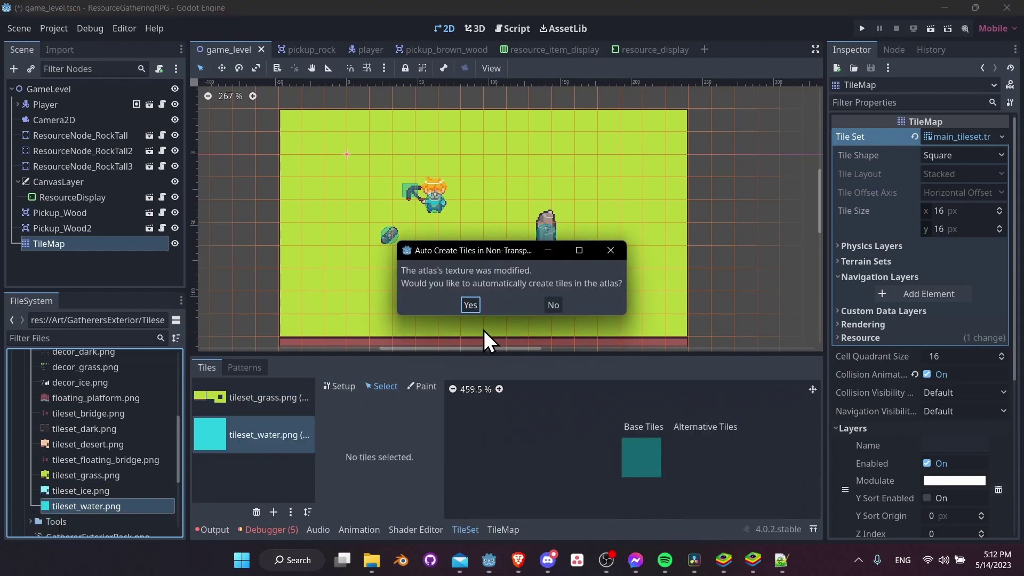
left_click(476, 308)
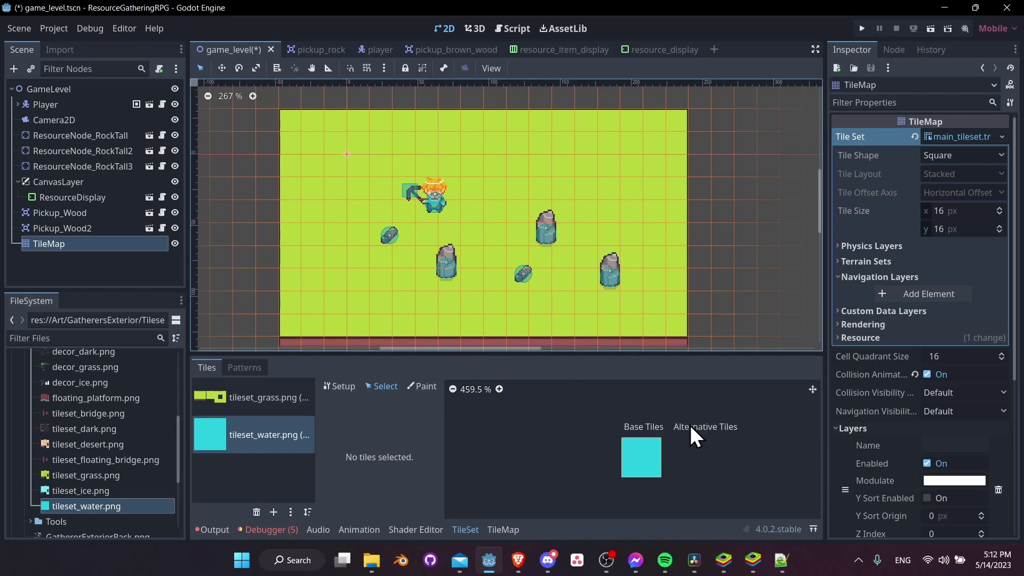
Give the water tile a default full-tile collision polygon on Physics Layer 0.
left_click(629, 461)
scroll(366, 454, "down", 5)
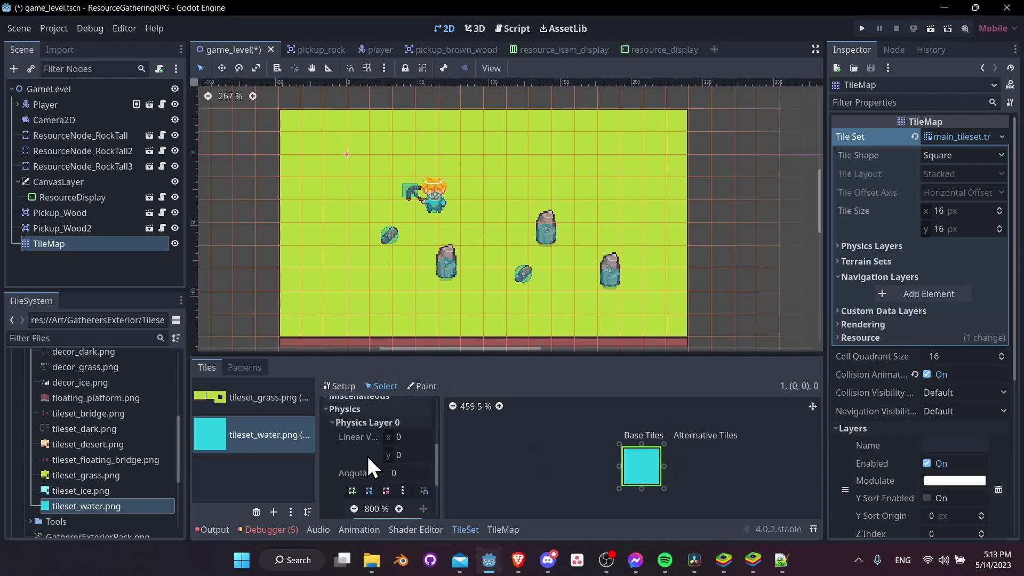
scroll(382, 425, "down", 3)
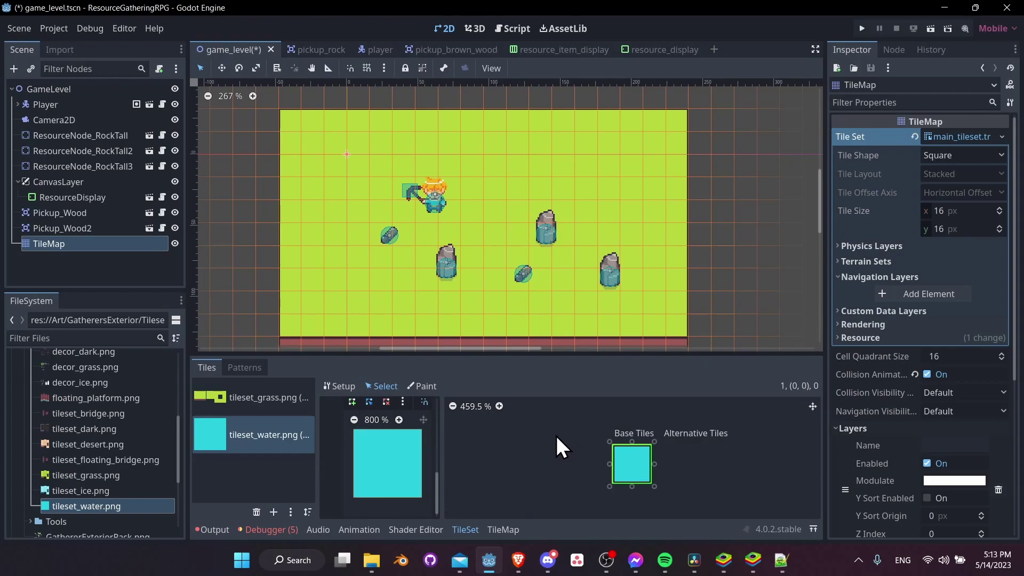
key("f")
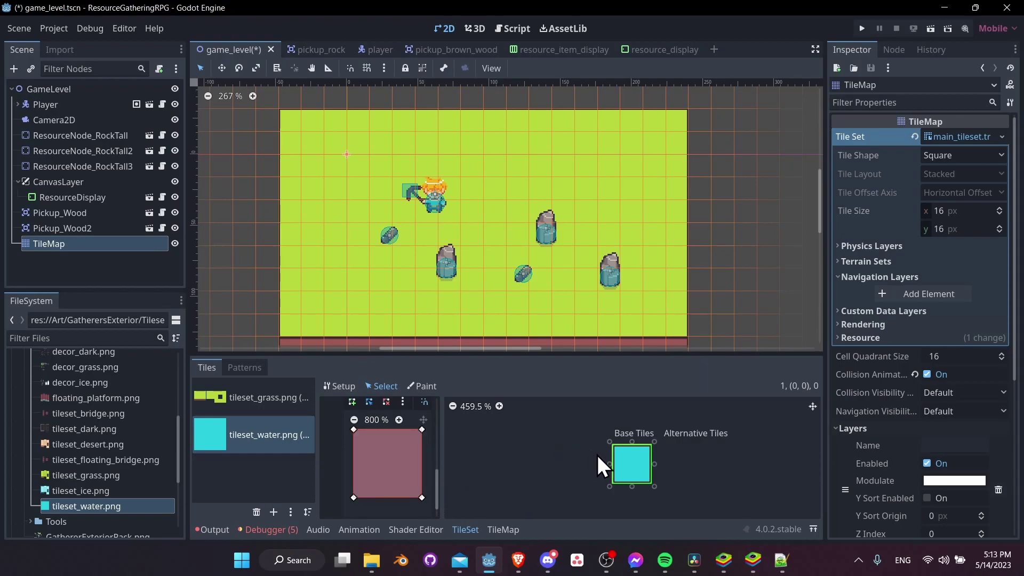
scroll(654, 463, "up", 2)
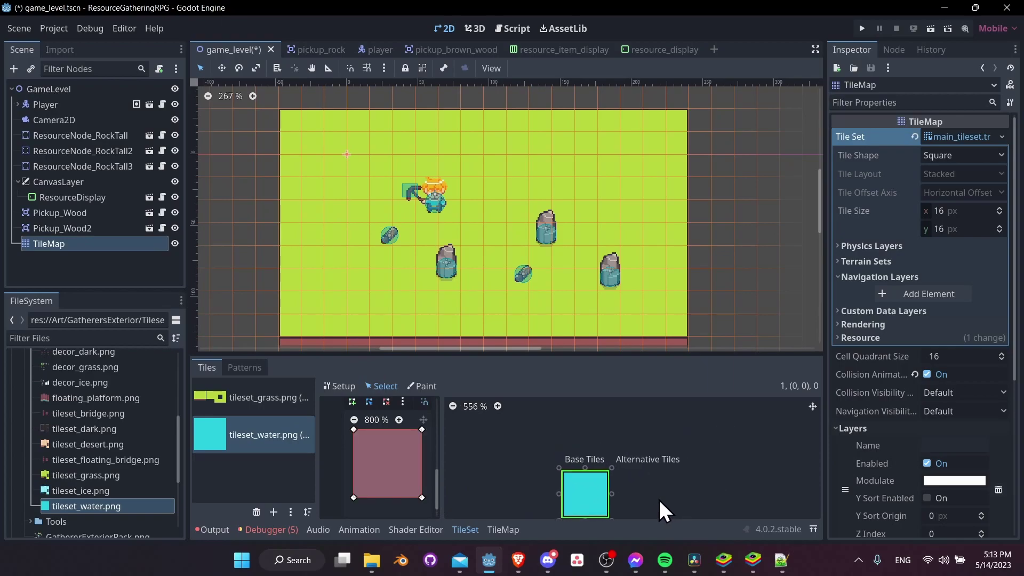
middle_click_drag(596, 484, 578, 475)
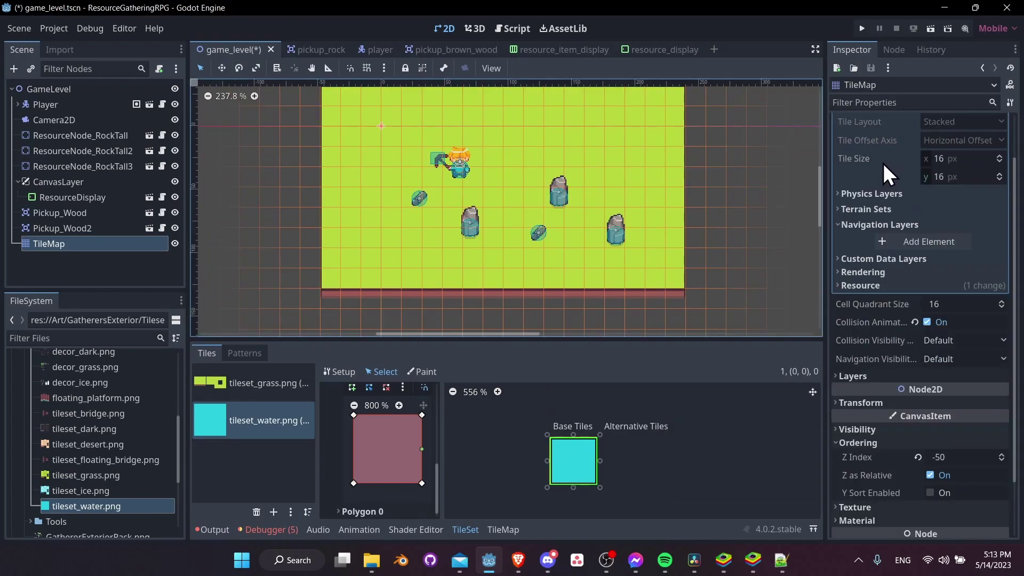
Name the TileMap's existing layer Ground.
left_click(887, 377)
scroll(885, 376, "down", 2)
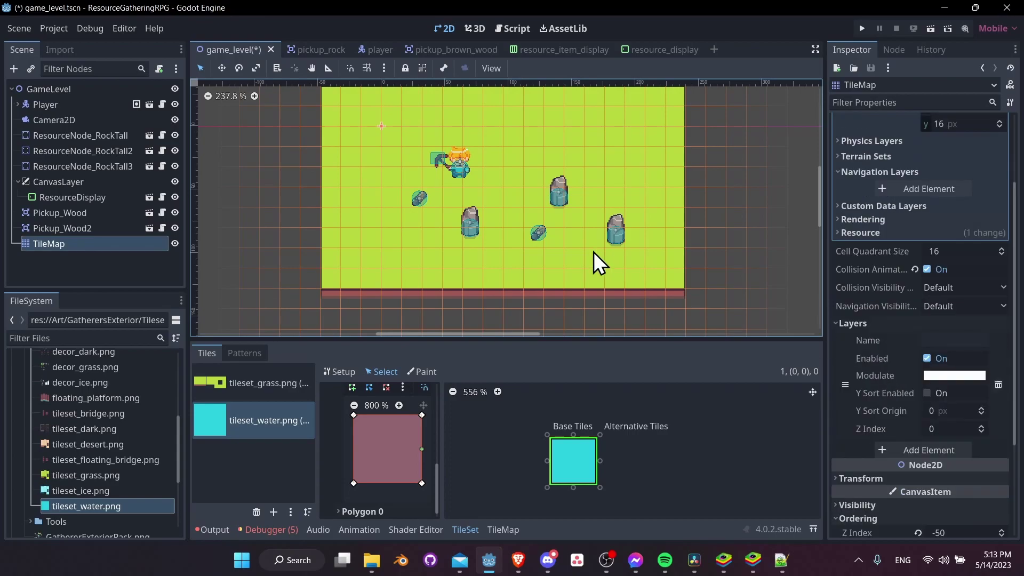
scroll(593, 259, "up", 1)
scroll(603, 306, "up", 2)
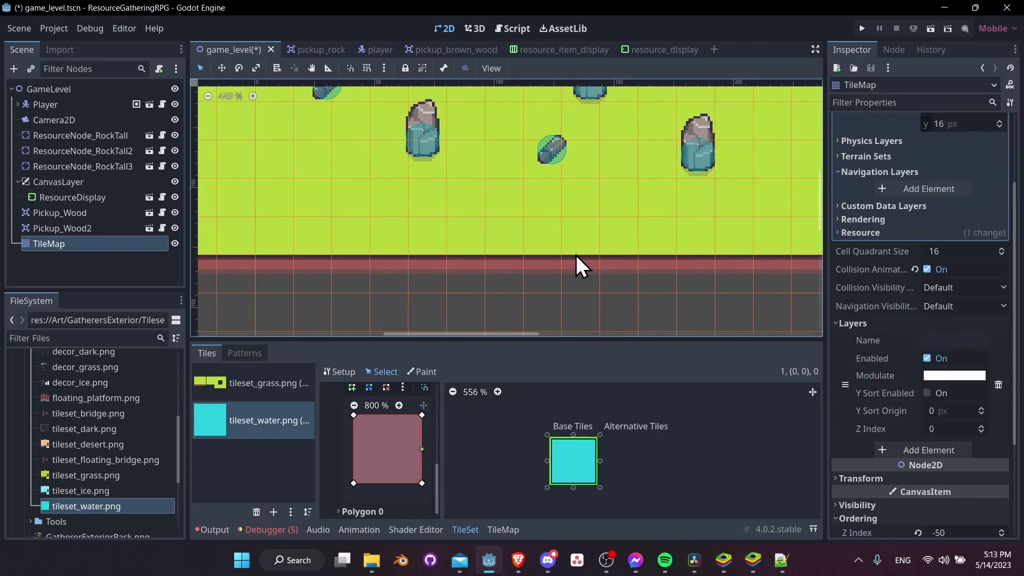
scroll(574, 267, "up", 1)
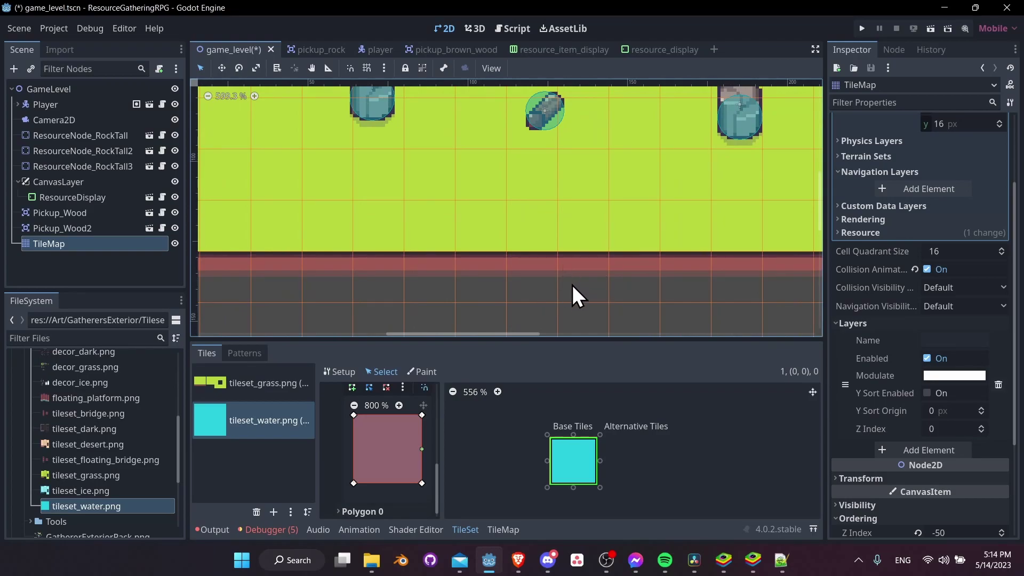
left_click(941, 340)
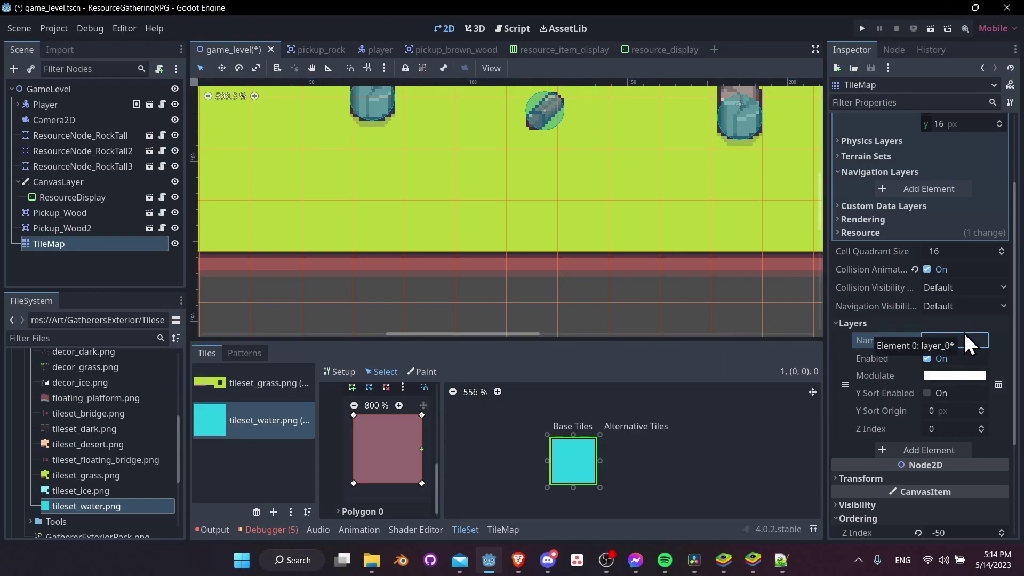
type("Ground")
key("Return")
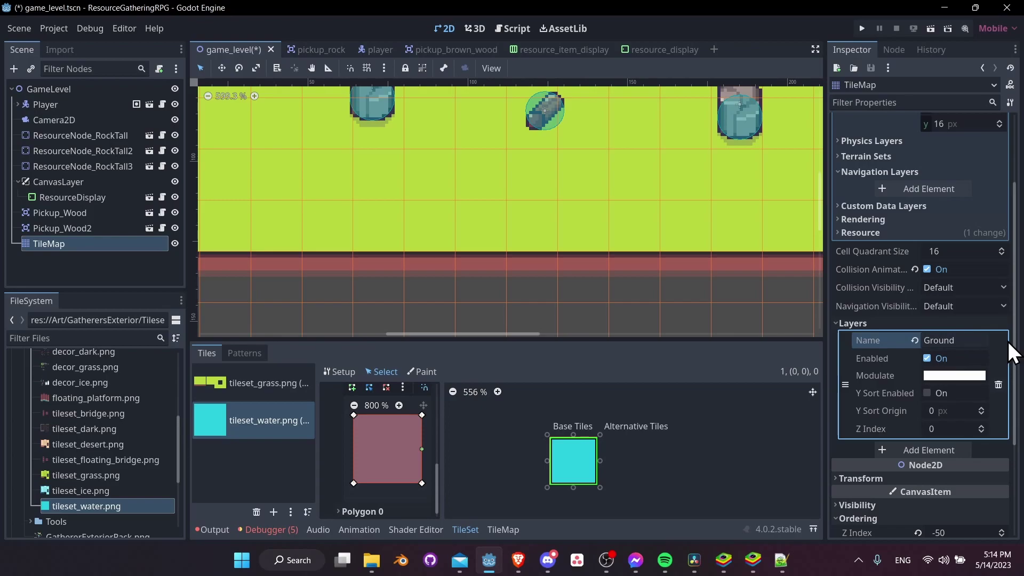
Add a second layer to the TileMap and name it Water.
left_click(952, 448)
left_click(951, 448)
type("Water")
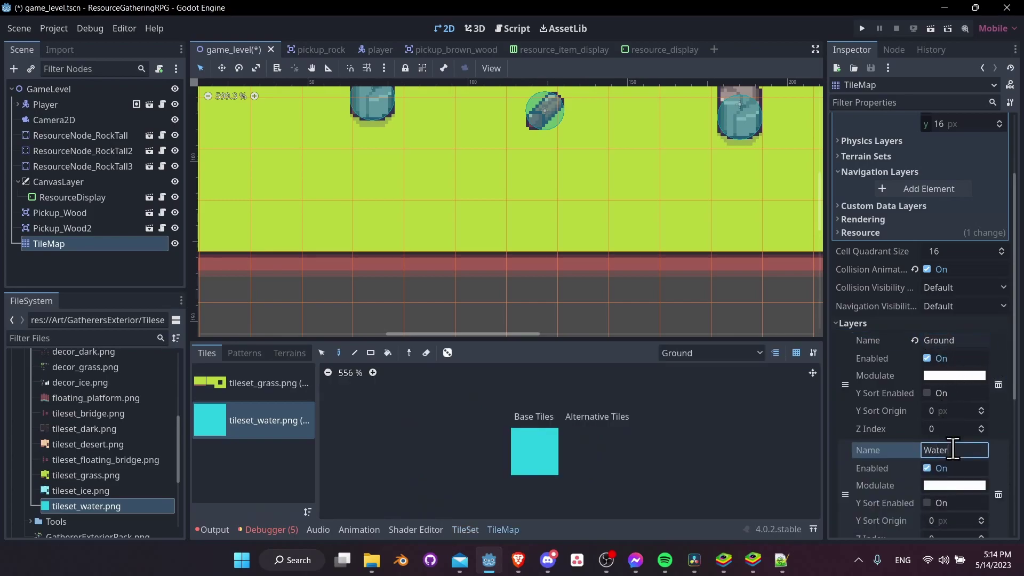
scroll(953, 448, "down", 2)
scroll(953, 448, "down", 2)
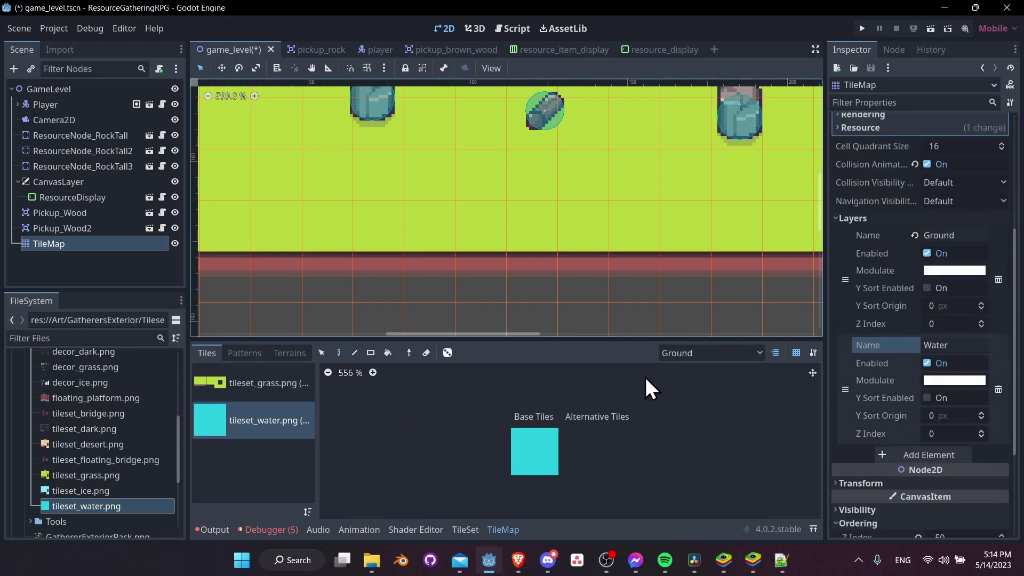
Make Water the active layer for painting and set the Water layer's Z Index to -50.
left_click(693, 353)
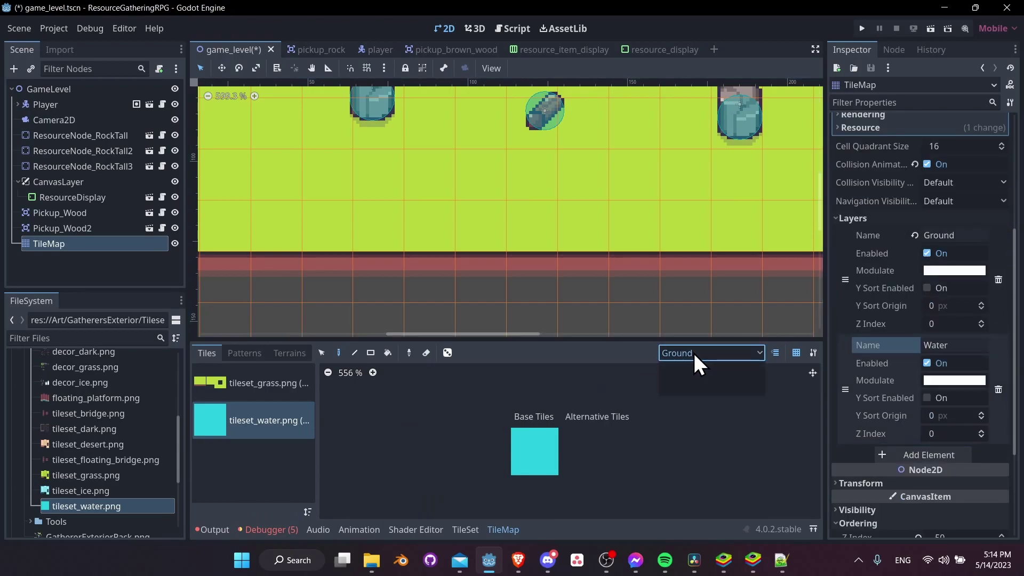
left_click(702, 389)
scroll(594, 213, "down", 10)
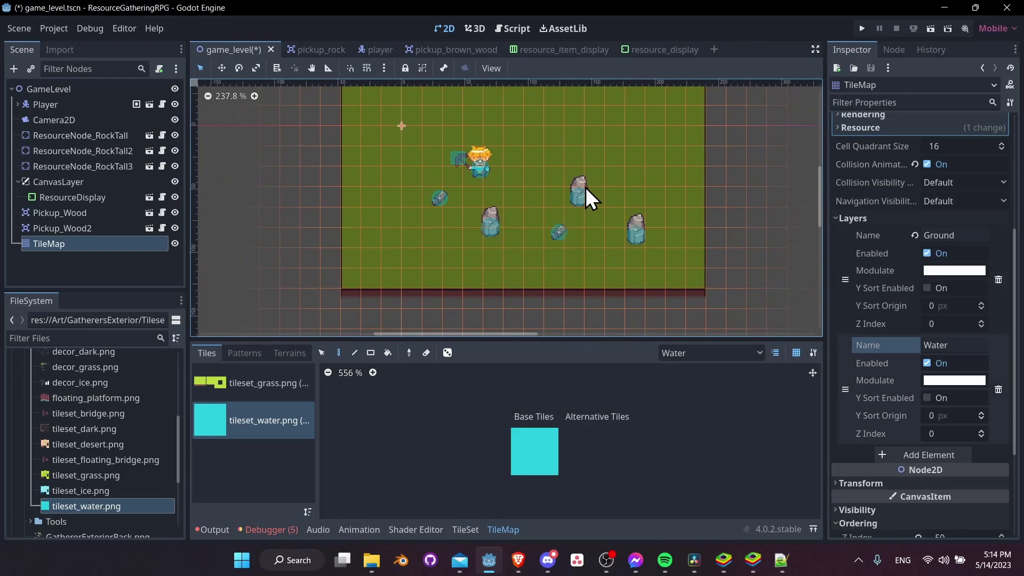
middle_click_drag(600, 158, 567, 163)
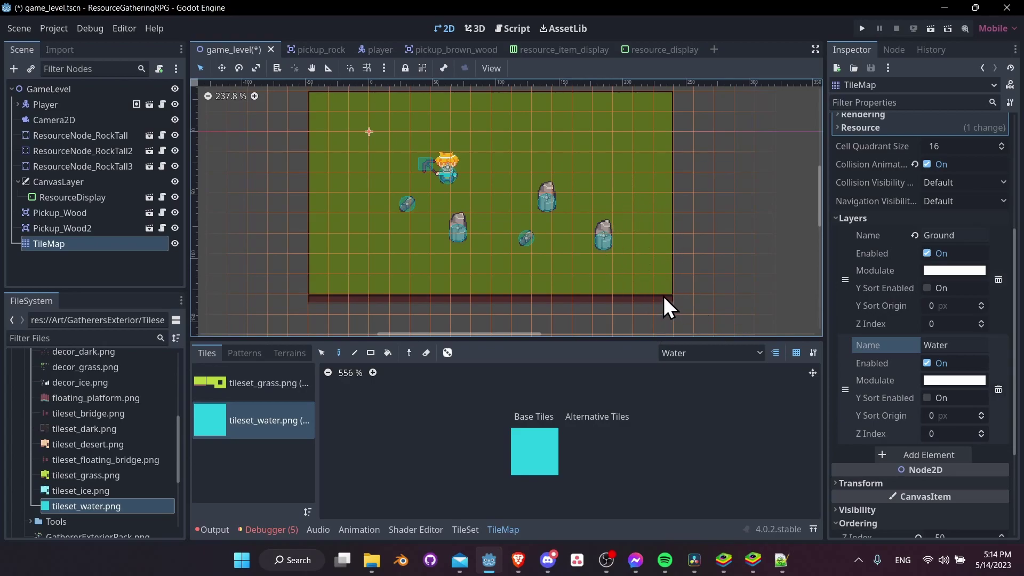
left_click(954, 431)
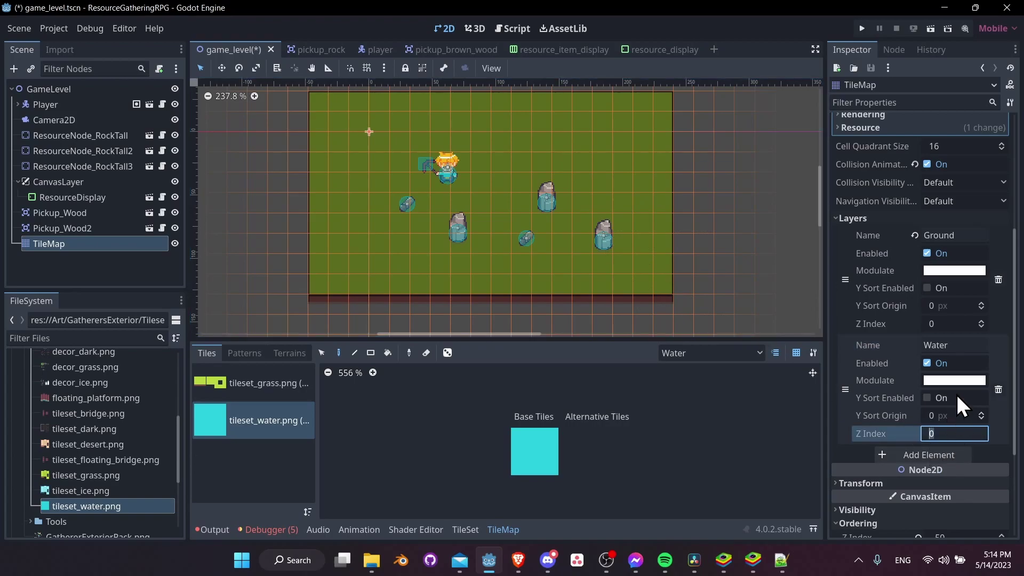
type("-50")
key("Return")
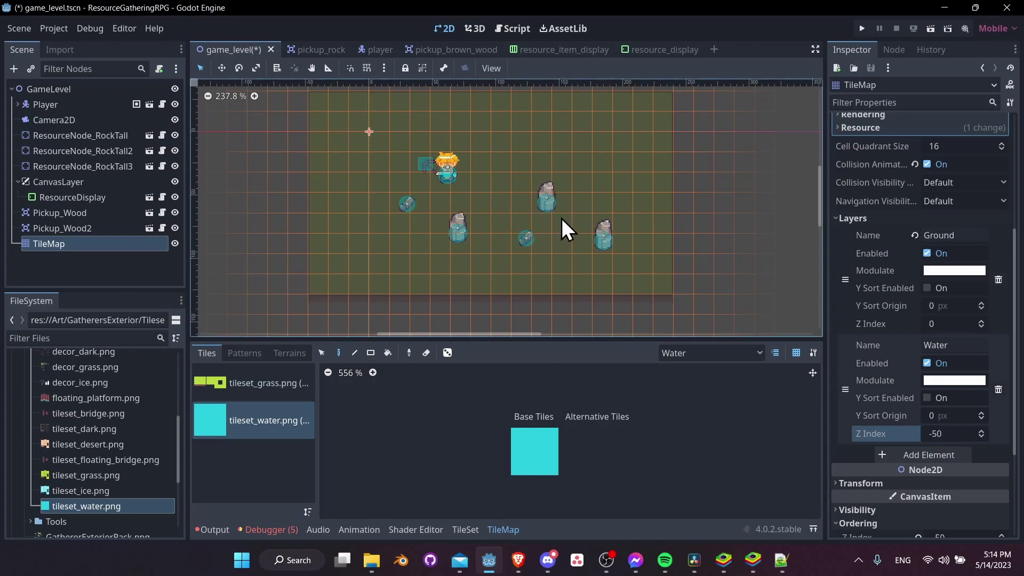
Fill a rectangular block of water tiles directly below the grass island, matching the island's width.
left_click(545, 444)
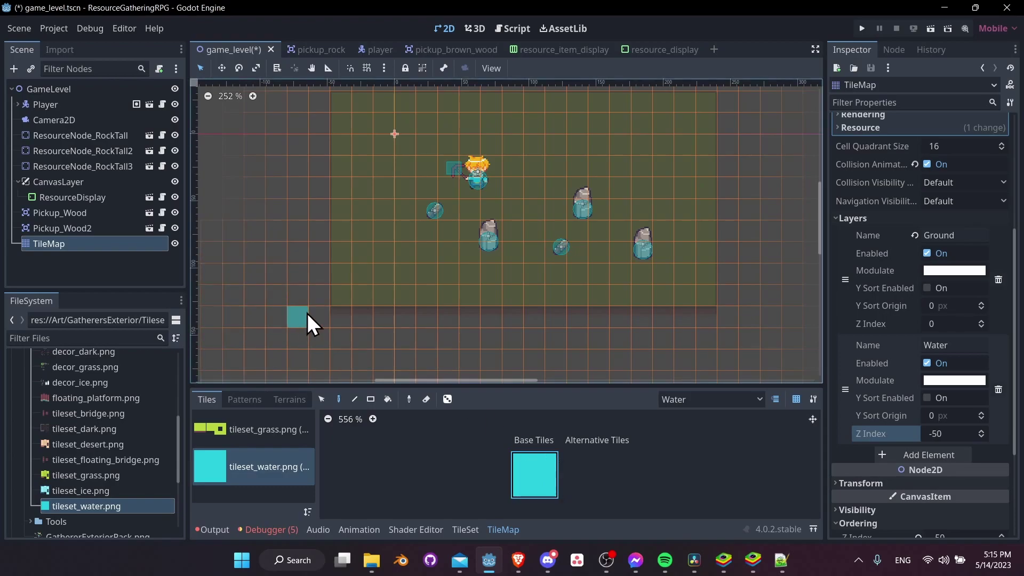
mouse_move(737, 283)
middle_mouse_down()
mouse_move(728, 335)
mouse_move(732, 319)
middle_mouse_up()
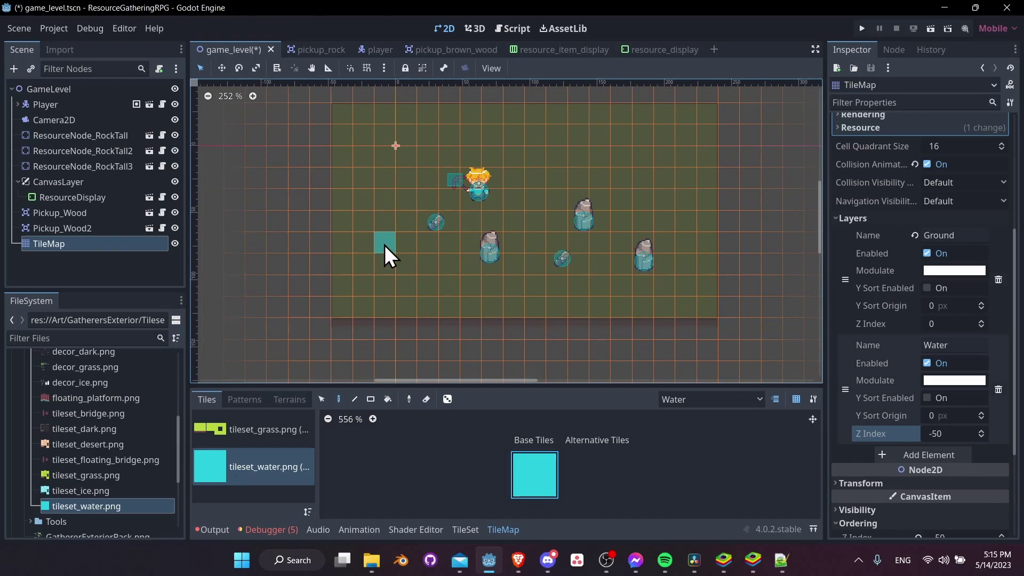
middle_click_drag(430, 263, 412, 261)
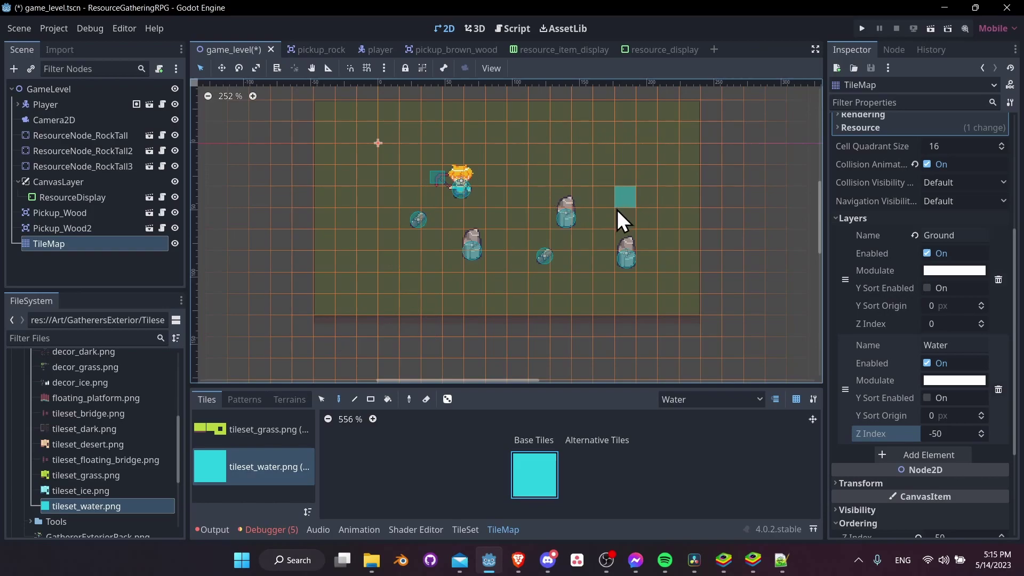
middle_click_drag(665, 299, 649, 295)
middle_click_drag(390, 357, 432, 315)
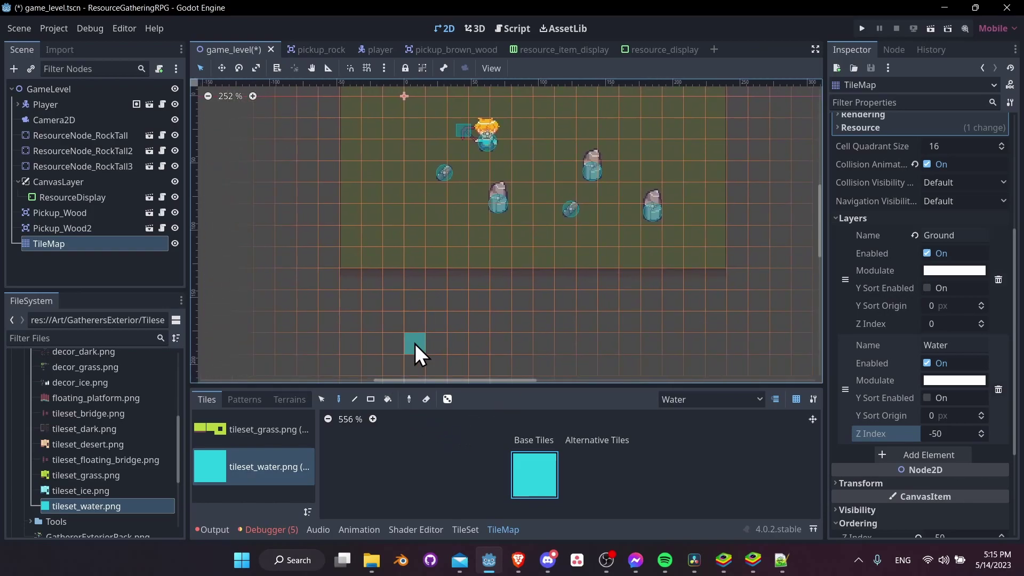
left_click(370, 399)
scroll(373, 348, "down", 1)
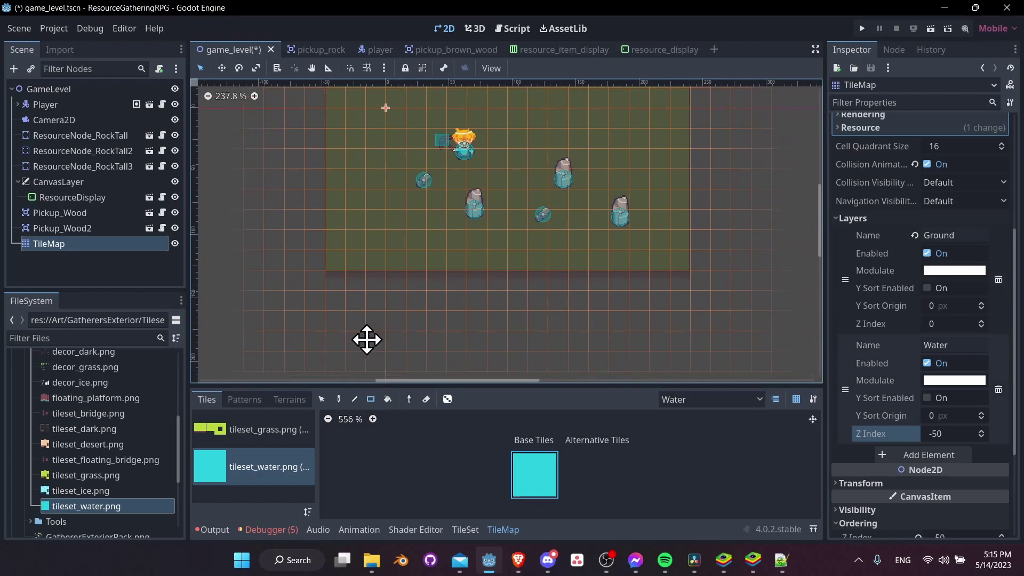
left_click_drag(329, 276, 684, 357)
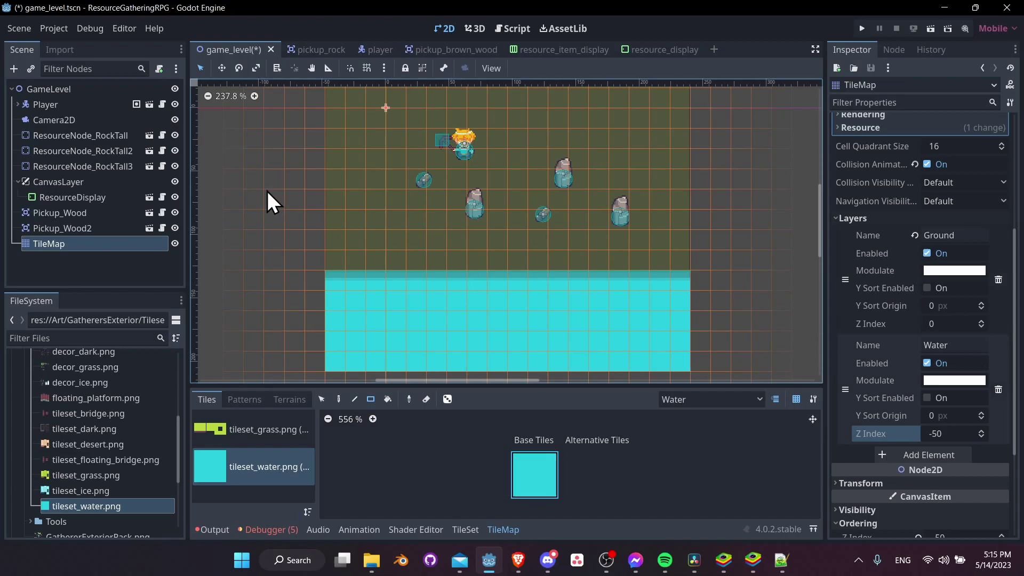
Fill the remaining areas around the grass island with large rectangles of water tiles so that water encloses it.
scroll(267, 191, "down", 1)
middle_click_drag(267, 191, 305, 253)
left_click_drag(289, 93, 354, 350)
scroll(354, 350, "down", 12)
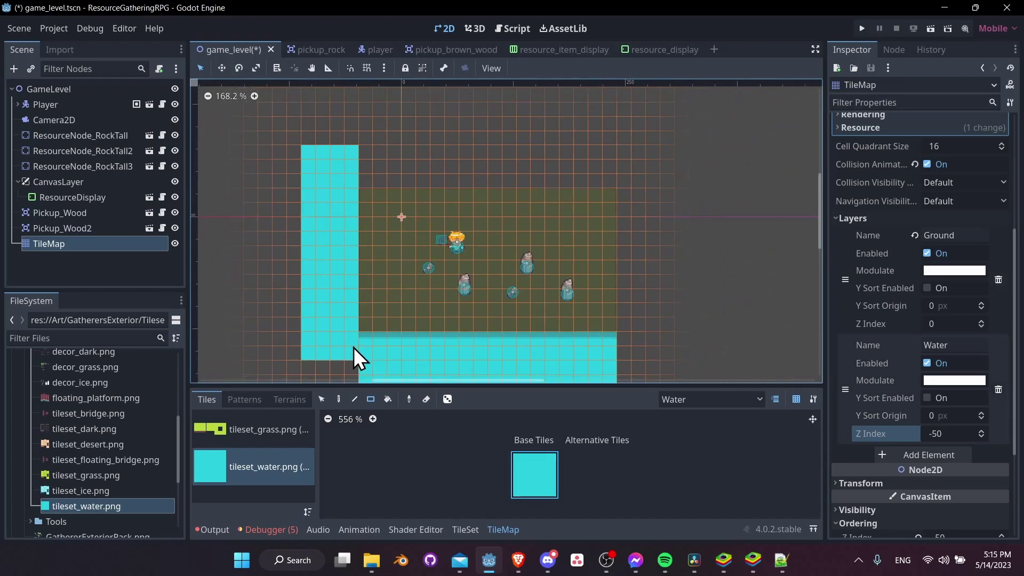
middle_click_drag(276, 165, 418, 176)
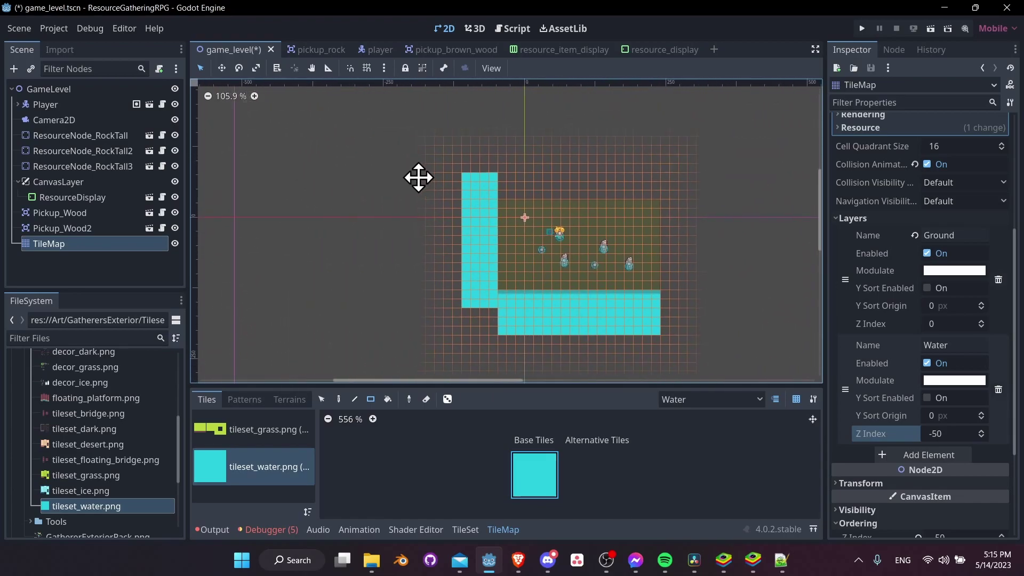
scroll(388, 165, "down", 1)
left_click_drag(252, 113, 499, 373)
middle_click_drag(572, 161, 496, 186)
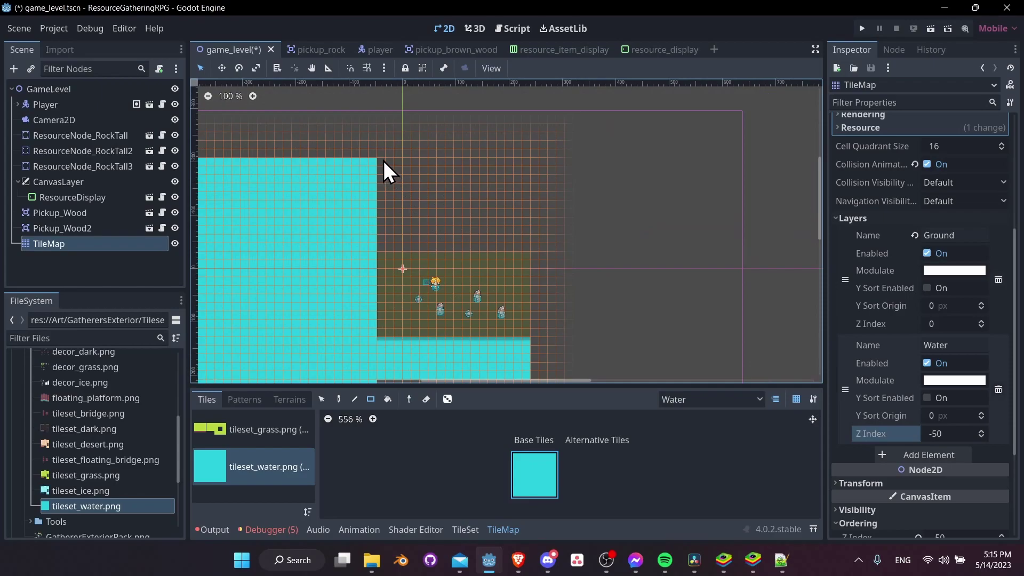
left_click_drag(383, 161, 646, 250)
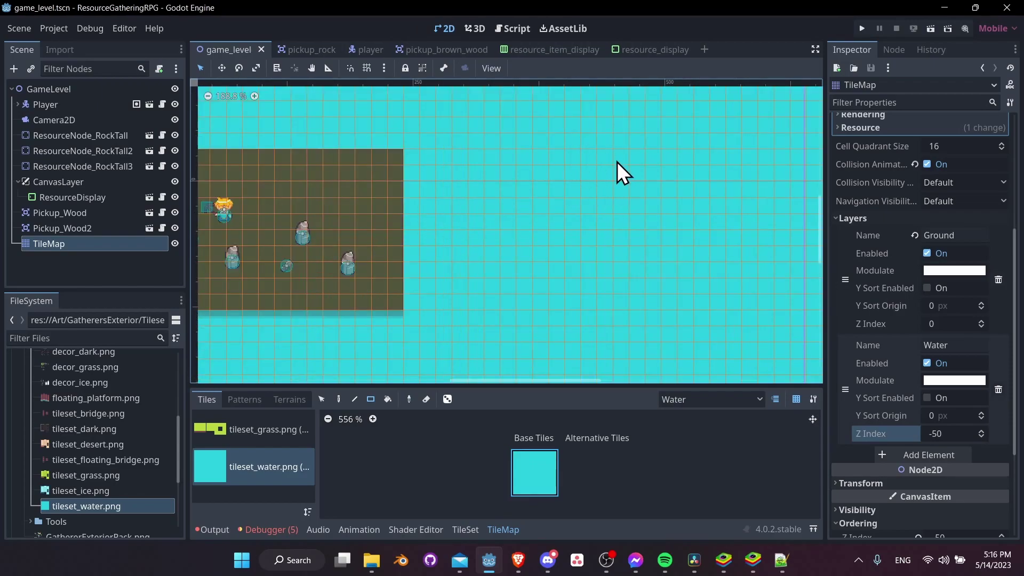
Erase overlapping rectangles of water to the right of the island, leaving an irregular gap for a second island.
middle_click_drag(574, 170, 642, 174)
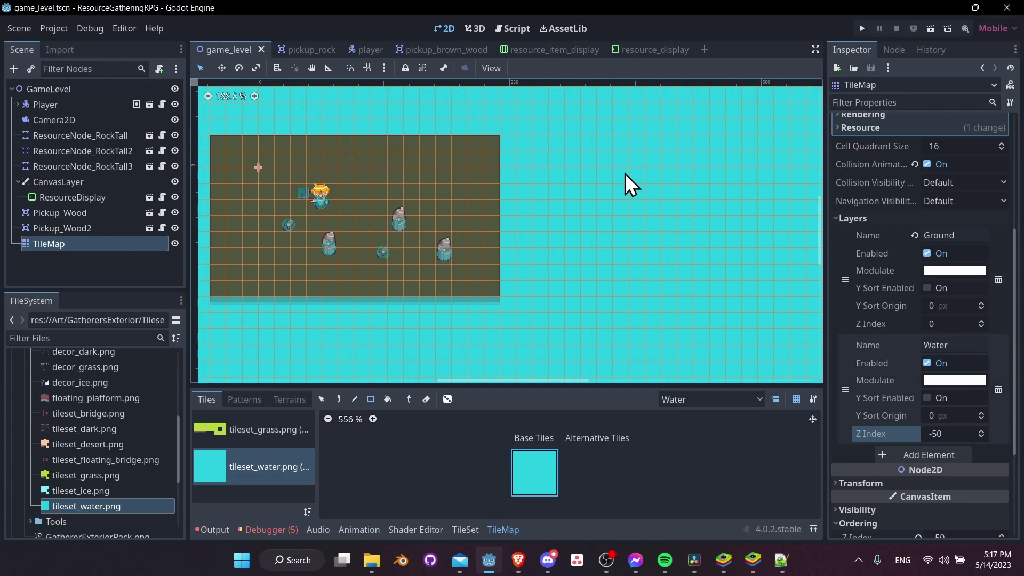
middle_click_drag(686, 229, 606, 227)
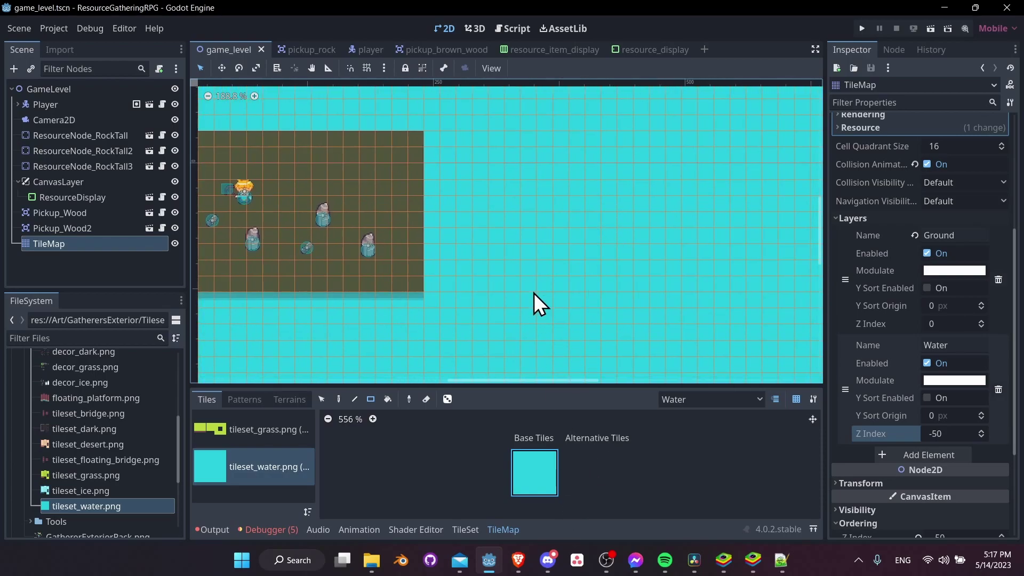
left_click(426, 399)
left_click_drag(517, 146, 658, 280)
left_click_drag(655, 235, 719, 282)
middle_click_drag(566, 132, 546, 167)
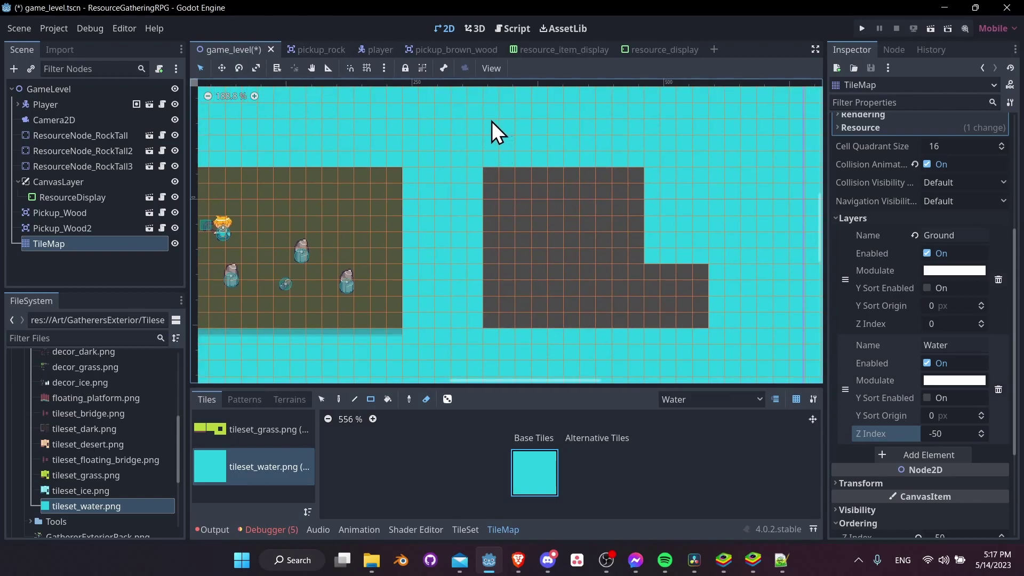
left_click_drag(486, 107, 541, 162)
mouse_move(651, 176)
left_mouse_down()
mouse_move(705, 196)
mouse_move(703, 210)
left_mouse_up()
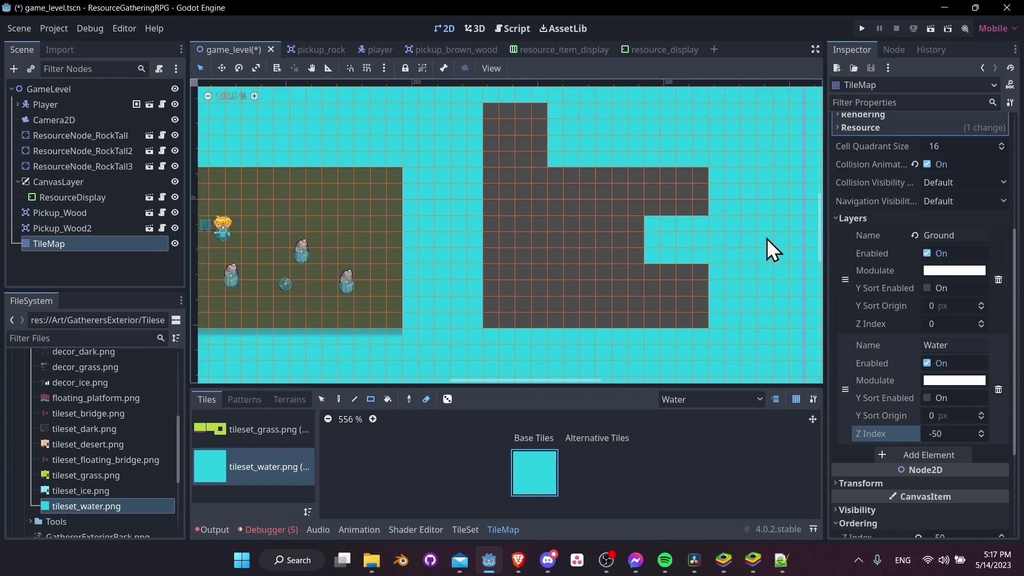
On the Ground layer, fill the irregular gap in the water with rectangles of the plain middle tile from tileset_grass.png.
left_click(730, 397)
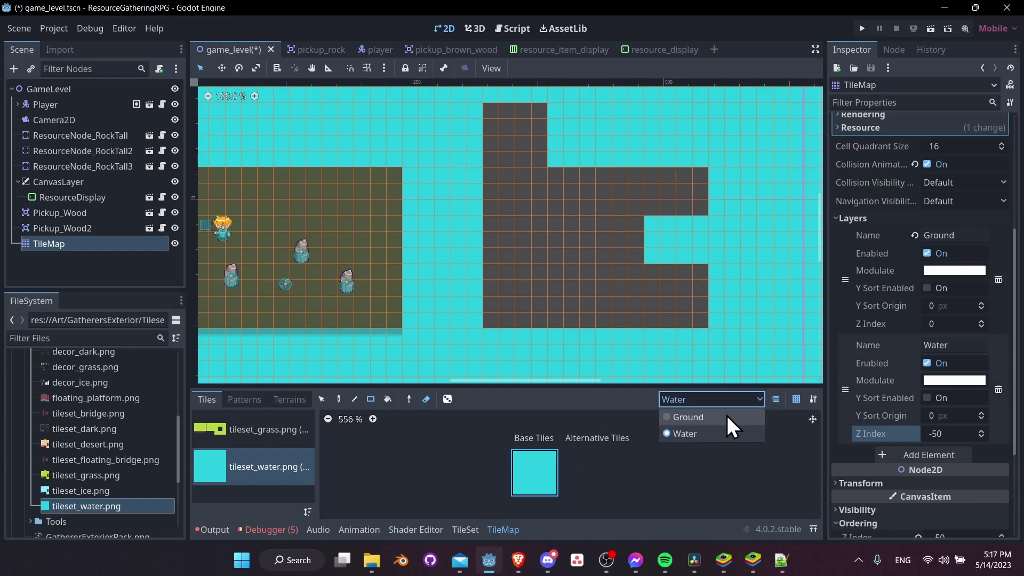
left_click(727, 415)
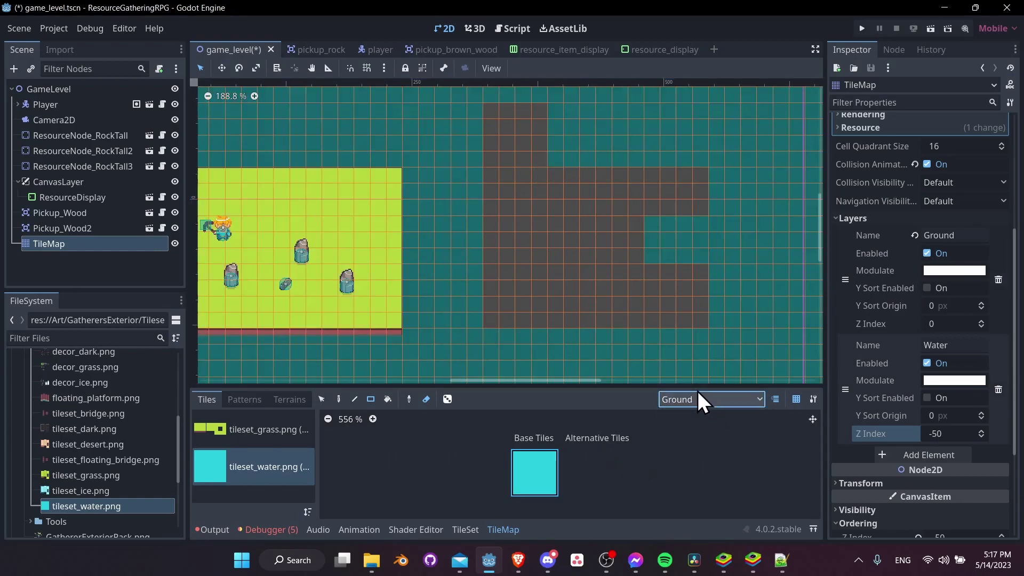
left_click(239, 431)
left_click(416, 471)
scroll(543, 168, "up", 1)
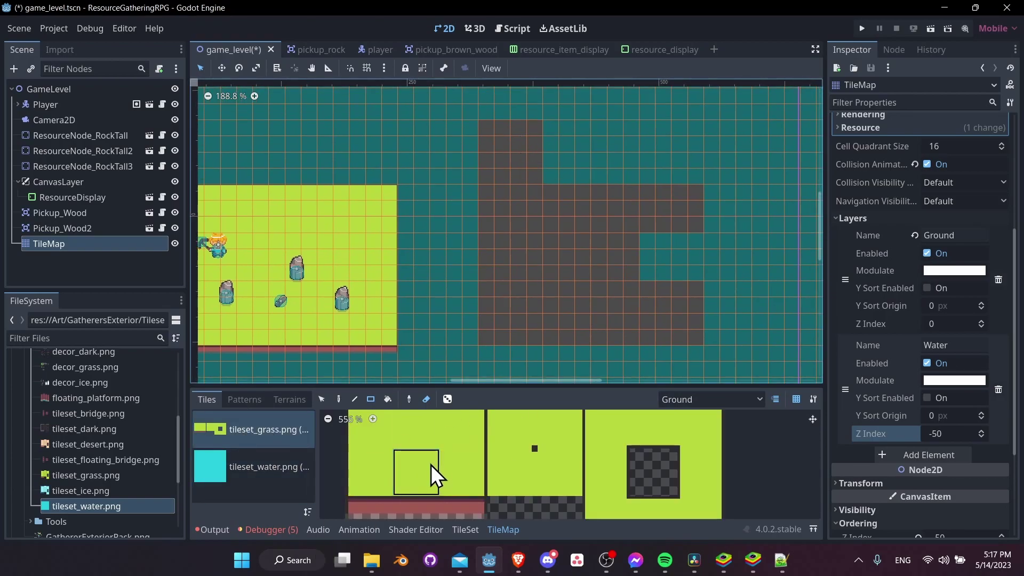
left_click(369, 404)
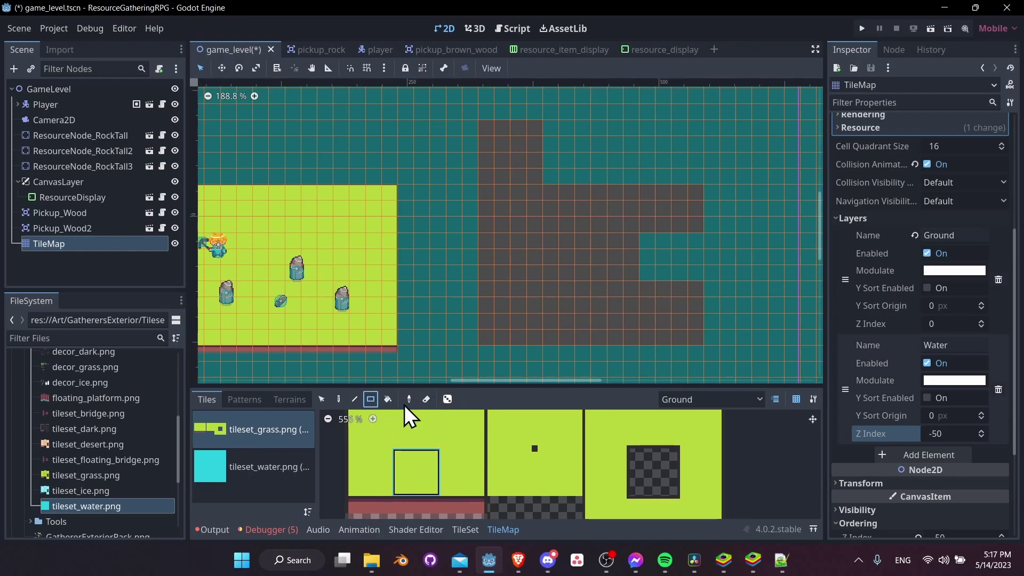
left_click_drag(486, 127, 542, 336)
left_click_drag(580, 203, 693, 227)
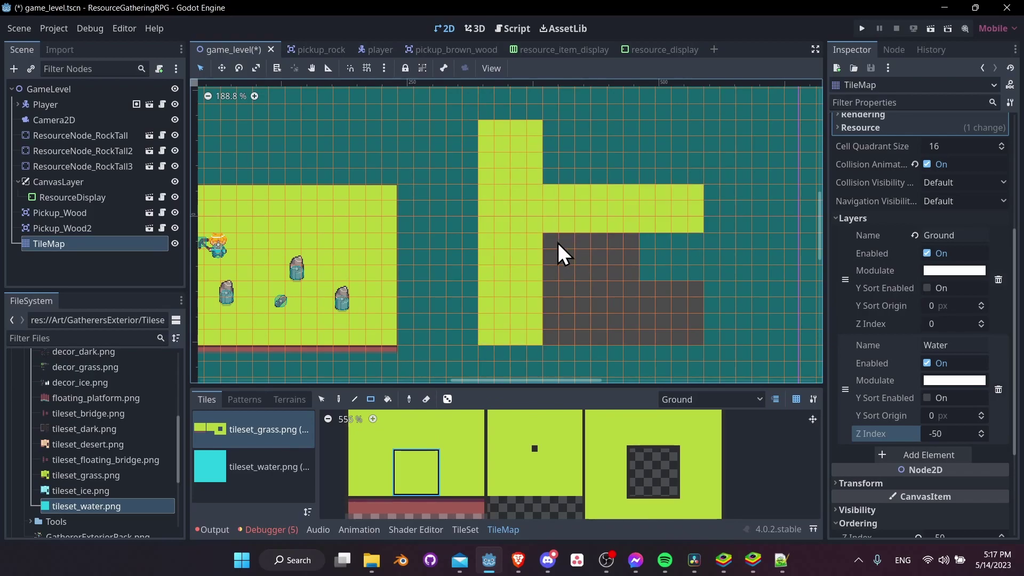
mouse_move(558, 242)
left_mouse_down()
mouse_move(622, 341)
mouse_move(694, 340)
left_mouse_up()
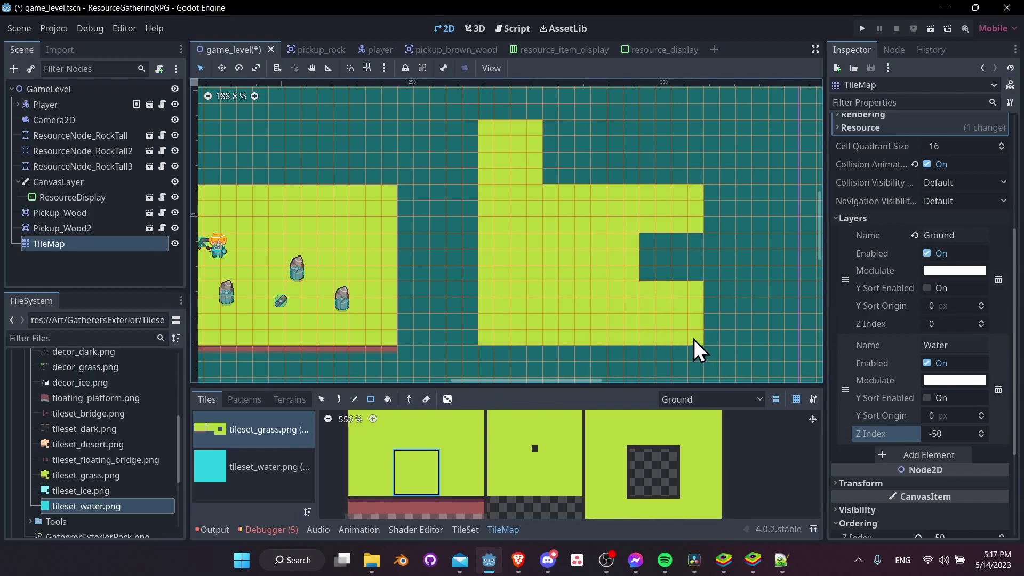
Paint red cliff tiles along the second island's lower edge and below the grass at the top of its notch.
scroll(615, 337, "up", 2)
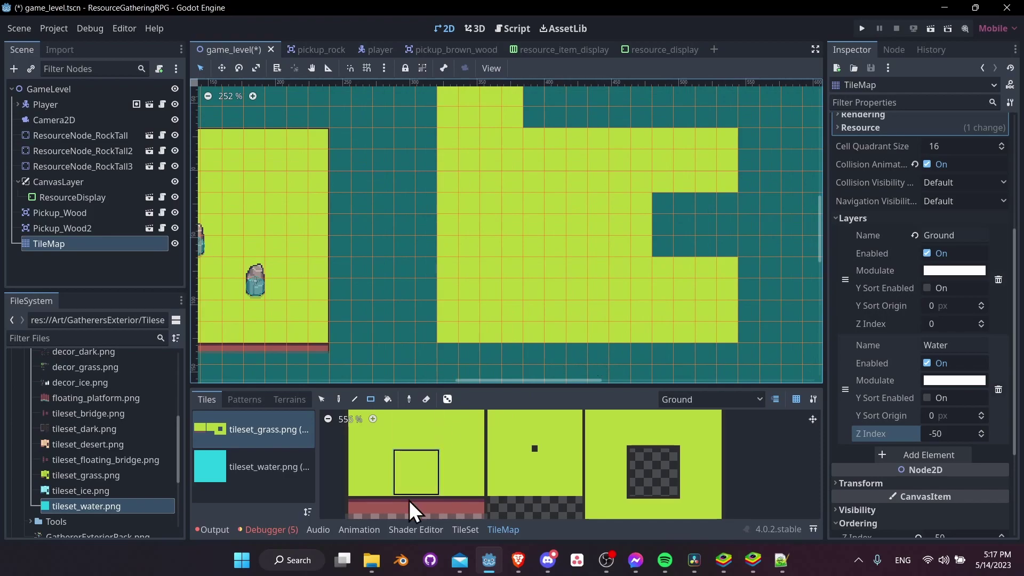
left_click(380, 504)
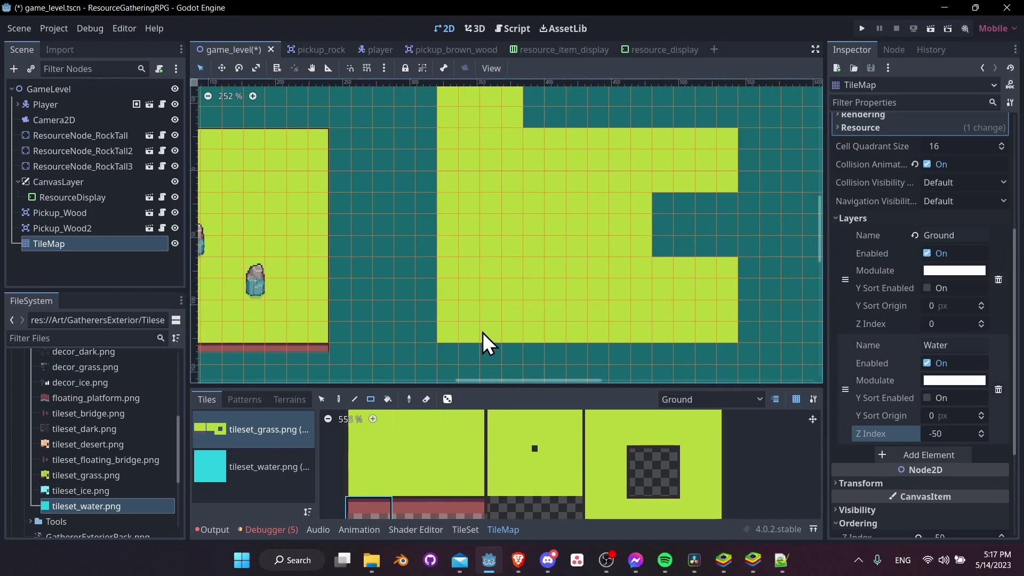
left_click(416, 506)
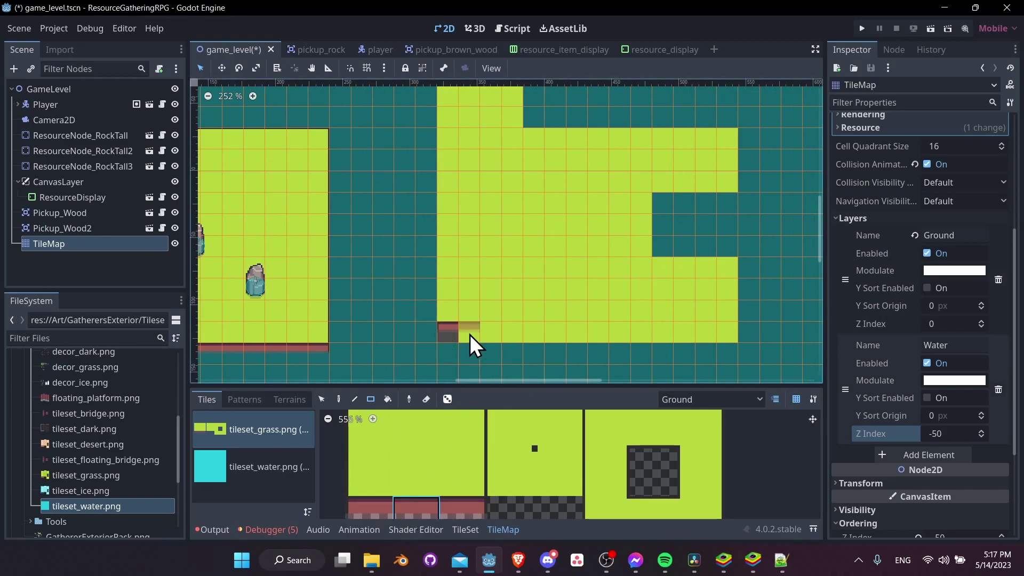
left_click_drag(470, 333, 704, 332)
middle_click_drag(704, 331, 585, 345)
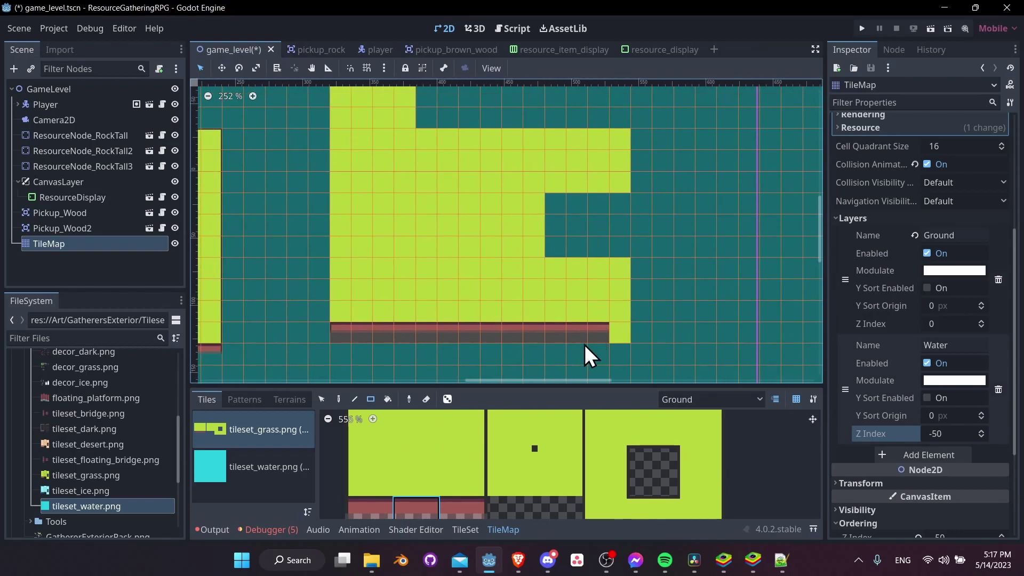
left_click(555, 199)
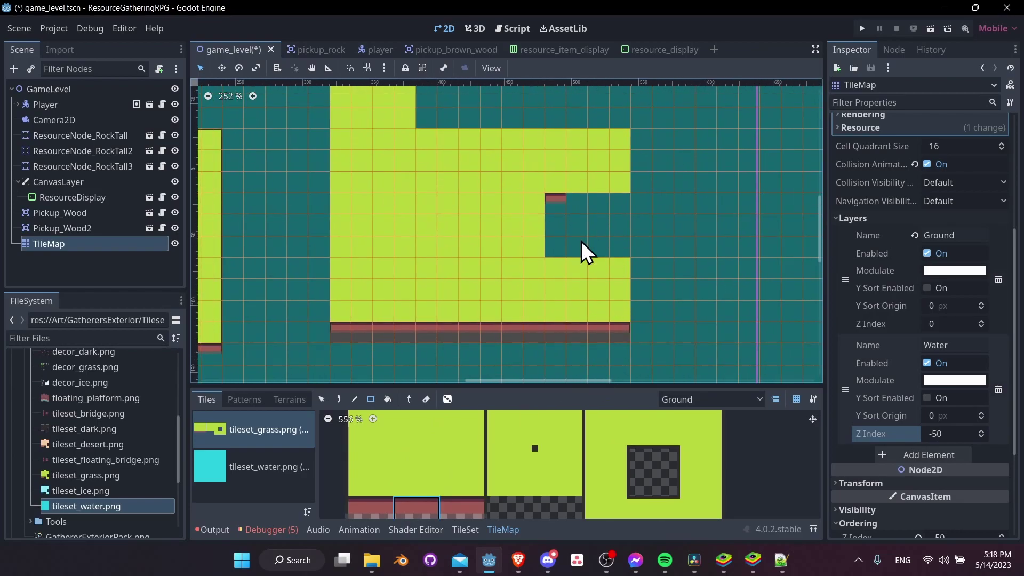
left_click(601, 206)
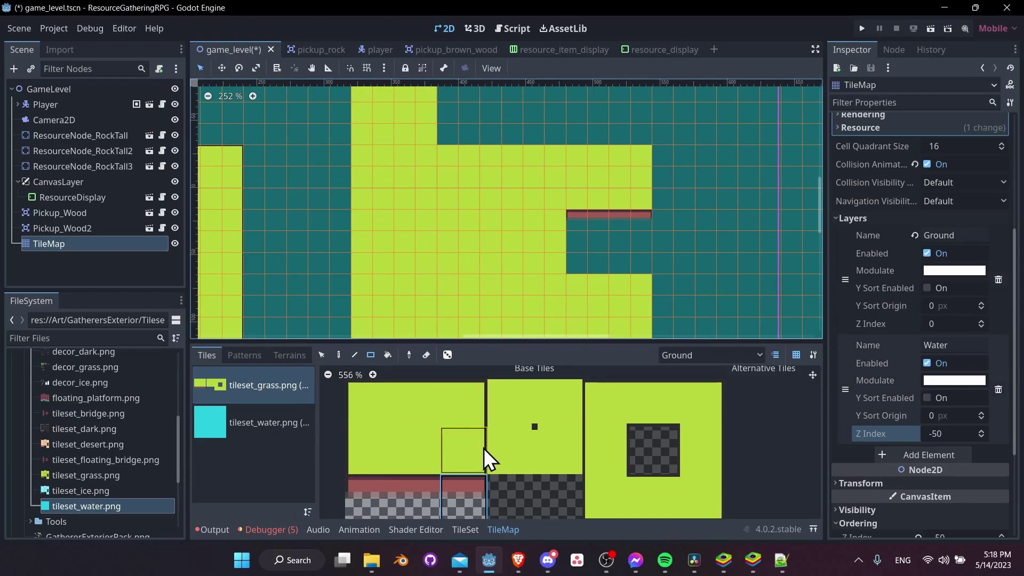
Border the second island's outer right sides with the right-edge grass tile and its left side with the left-edge grass tile.
left_click(480, 451)
scroll(680, 240, "down", 3)
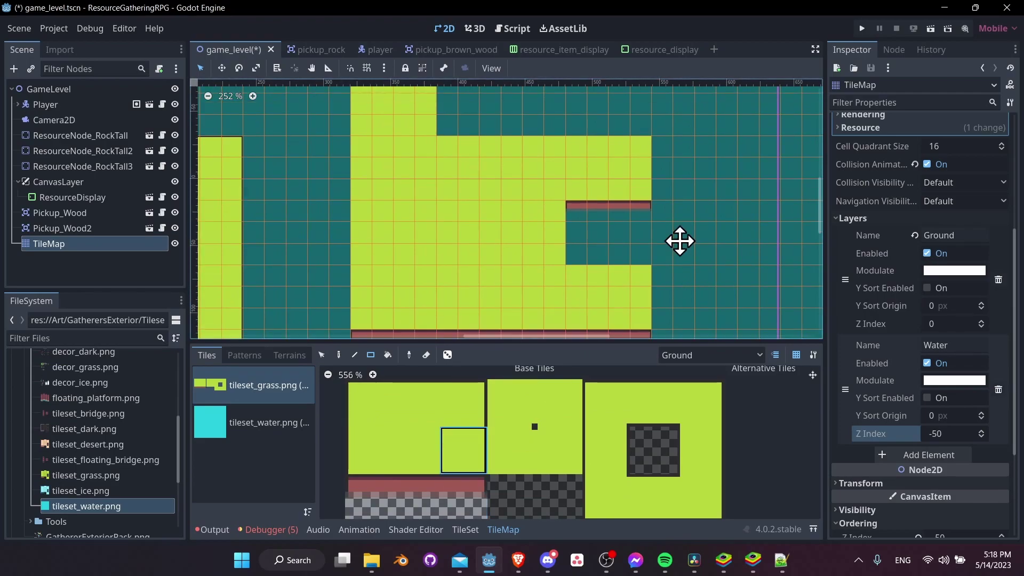
scroll(656, 213, "up", 2)
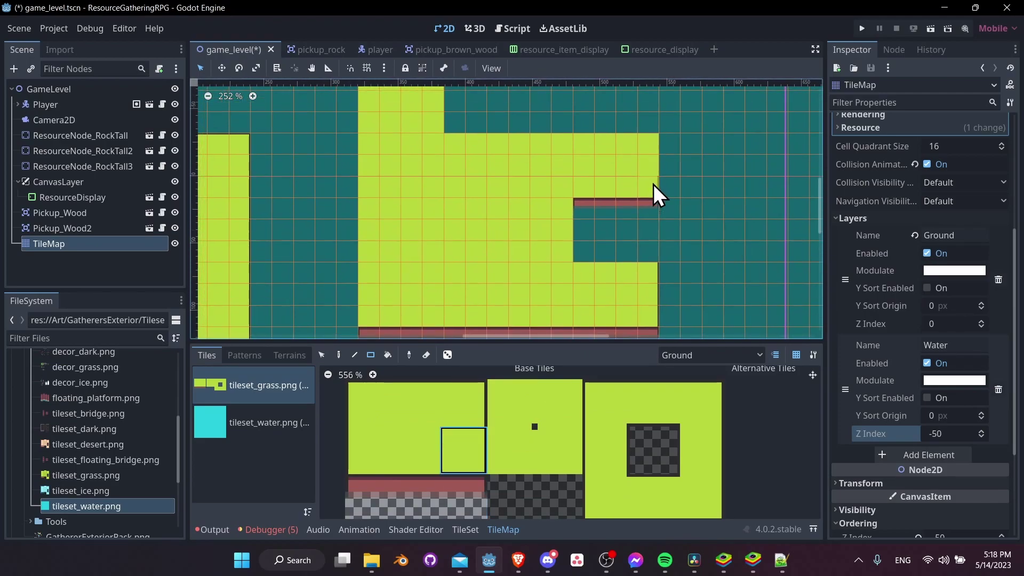
left_click(367, 447)
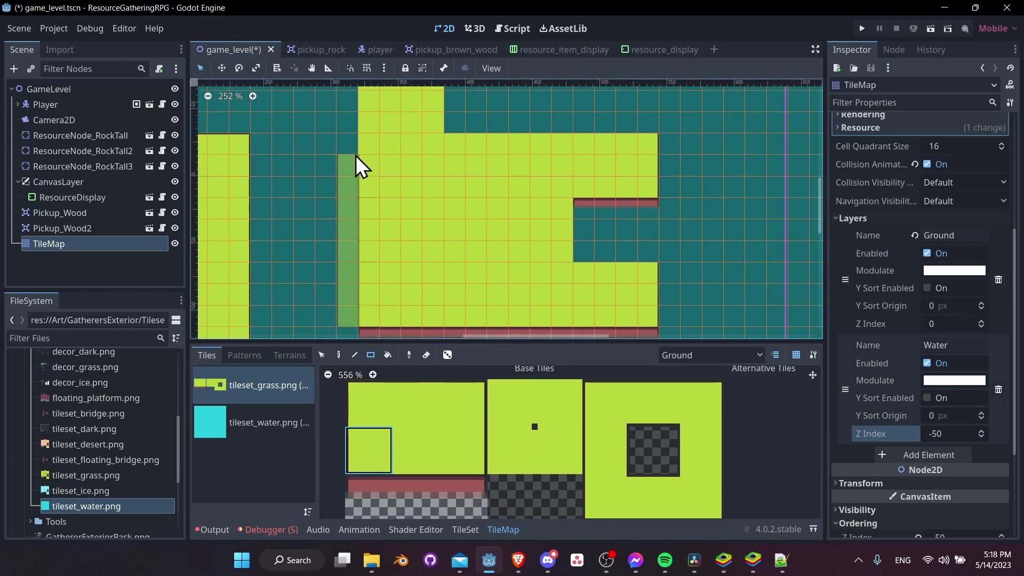
middle_click_drag(376, 96, 388, 194)
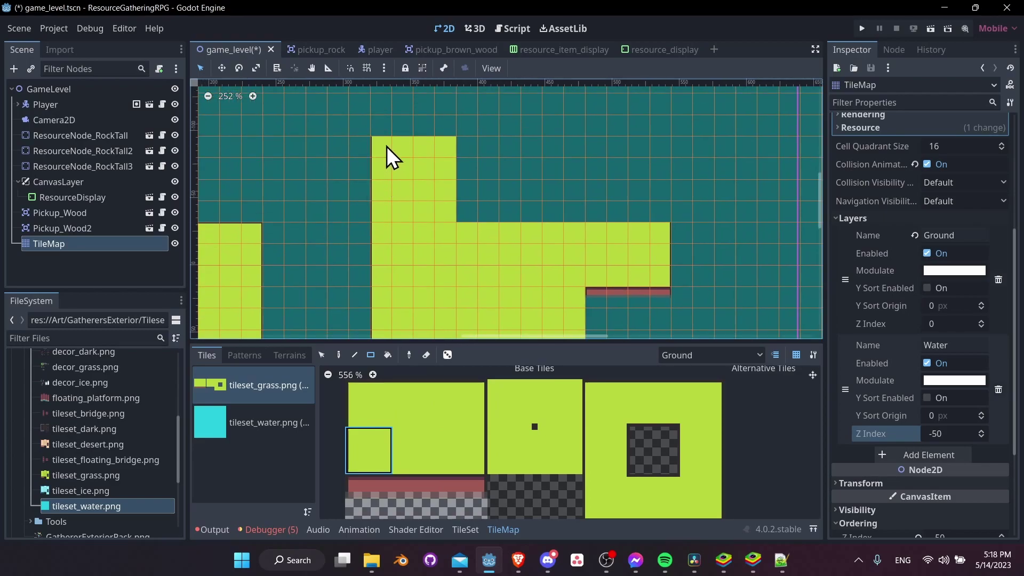
Border the second island's upper edges with top-edge grass tiles, placing matching corner tiles at the outer ends.
left_click(376, 392)
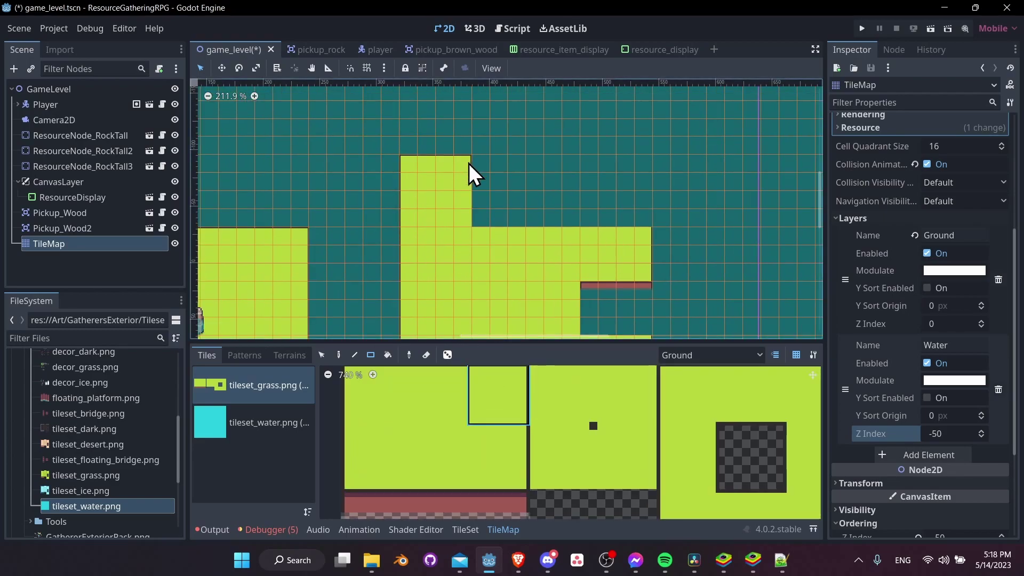
left_click(526, 450)
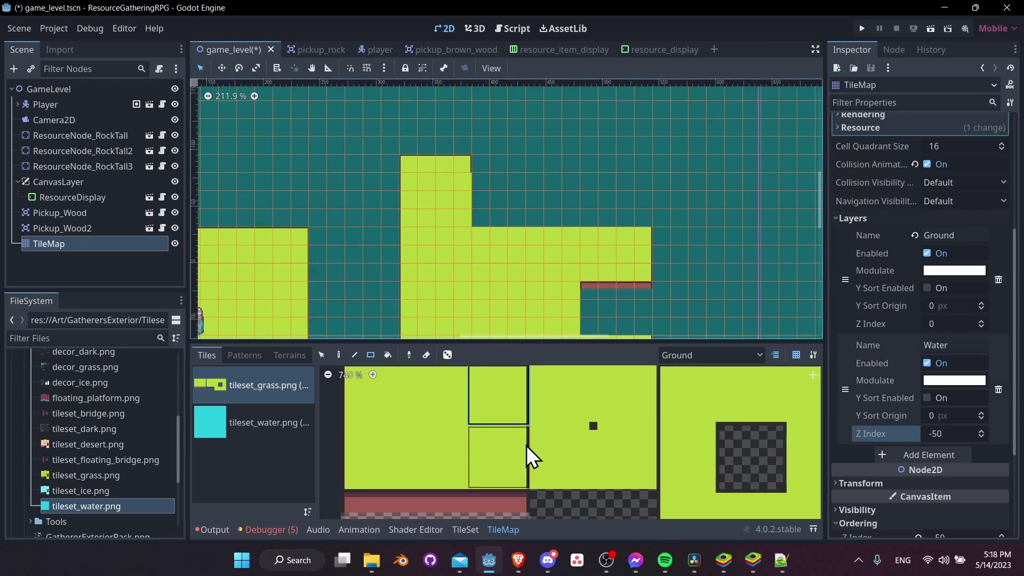
middle_click_drag(504, 271, 407, 280)
scroll(421, 440, "up", 1)
middle_click_drag(420, 443, 433, 493)
left_click(438, 448)
left_click_drag(390, 244, 546, 251)
left_click(496, 410)
left_click(548, 246)
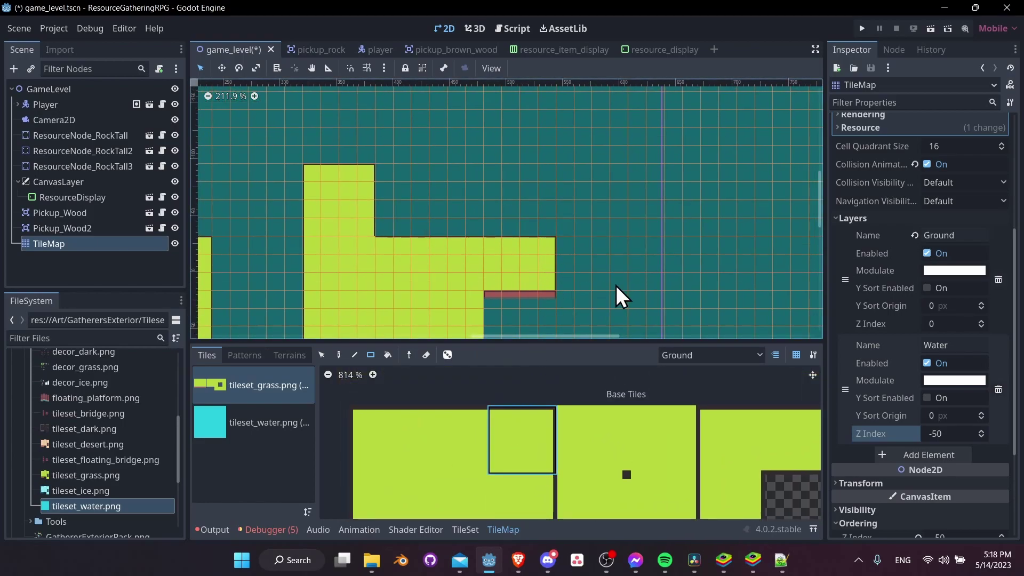
Place the inner-corner grass tile where the second island's tall upper section meets its wide arm.
left_click(592, 497)
scroll(445, 151, "up", 9)
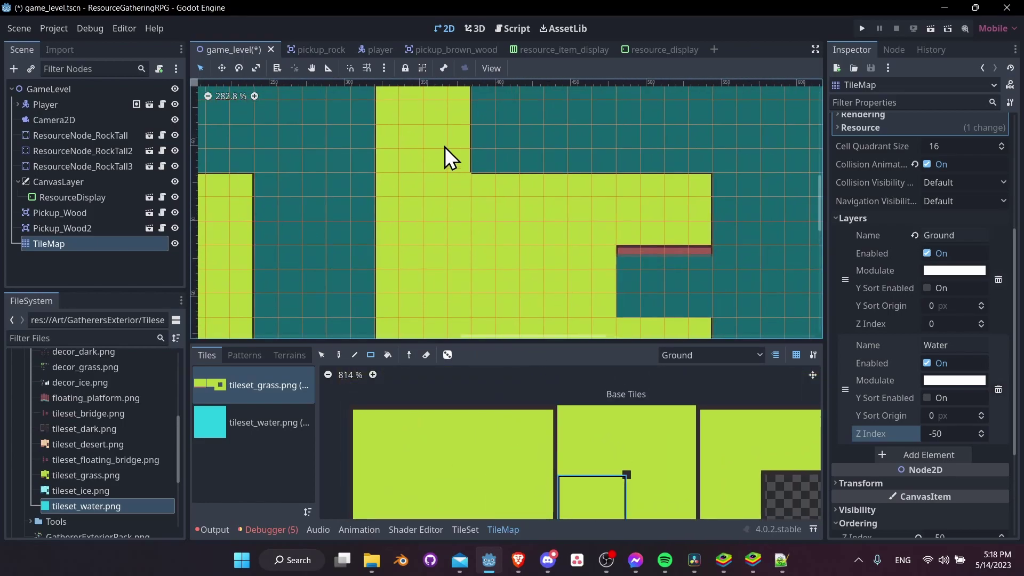
left_click(470, 193)
Paint top-edge grass tiles along the grass below the second island's notch and save the scene.
middle_click_drag(602, 271, 454, 182)
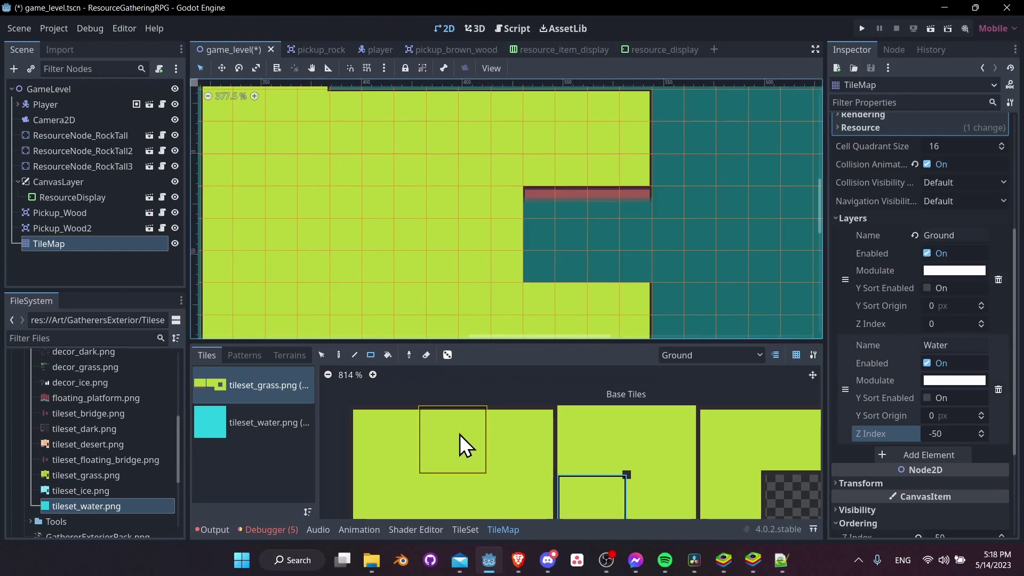
left_click(460, 434)
mouse_move(533, 291)
left_mouse_down()
mouse_move(619, 277)
mouse_move(633, 295)
left_mouse_up()
left_click(632, 295, "ctrl")
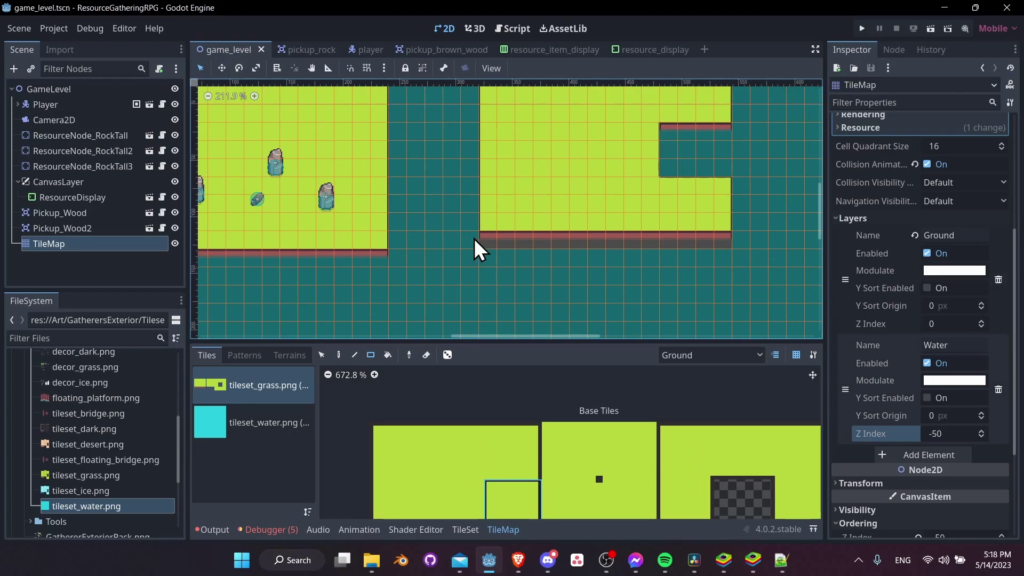
On the Water layer, fill the empty strip beneath the second island's lower cliff with a rectangle of the tileset_water.png tile.
middle_click_drag(677, 120, 687, 184)
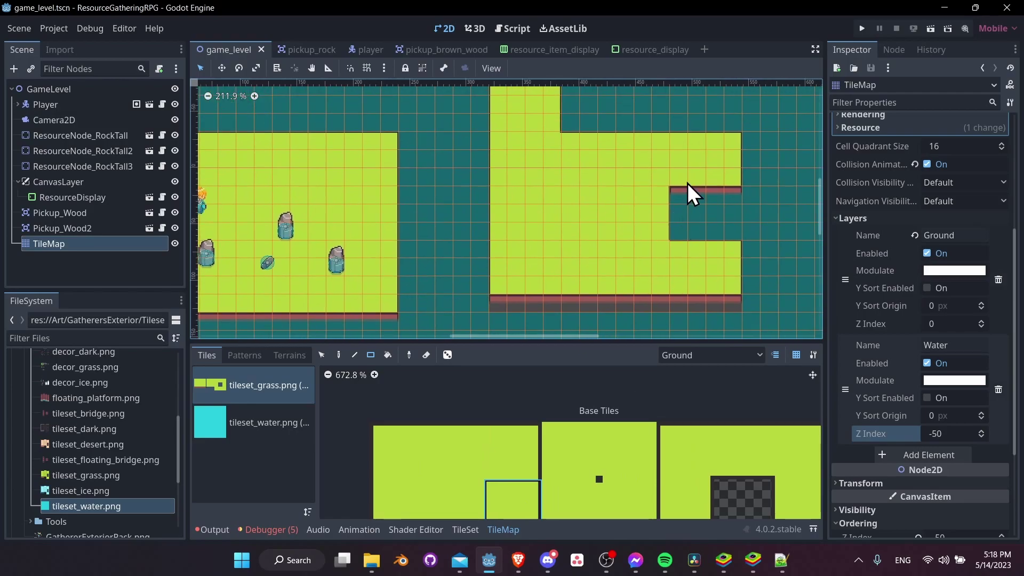
left_click(699, 354)
left_click(702, 386)
left_click(277, 423)
left_click(617, 498)
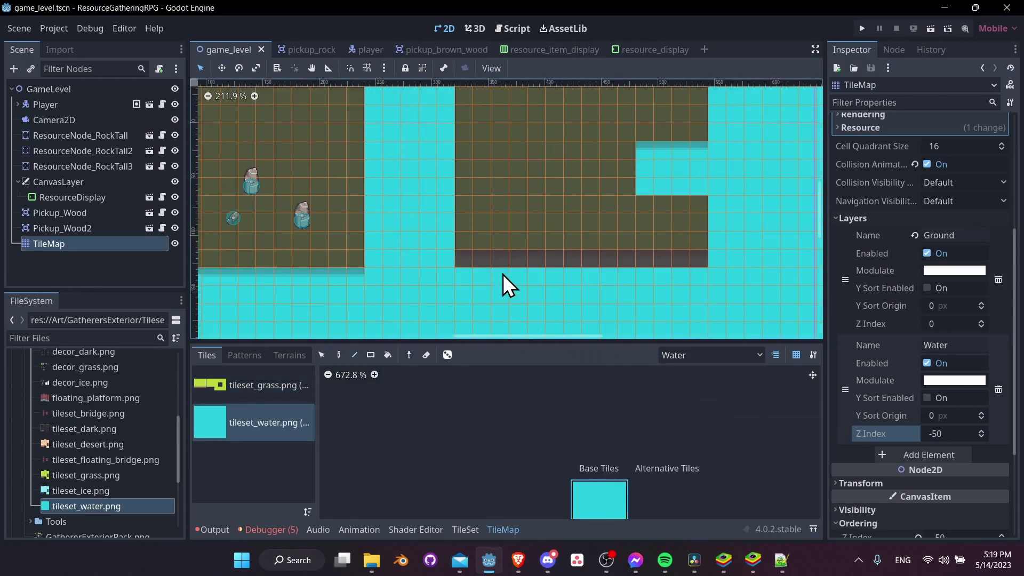
left_click_drag(464, 252, 705, 264)
scroll(475, 195, "down", 8)
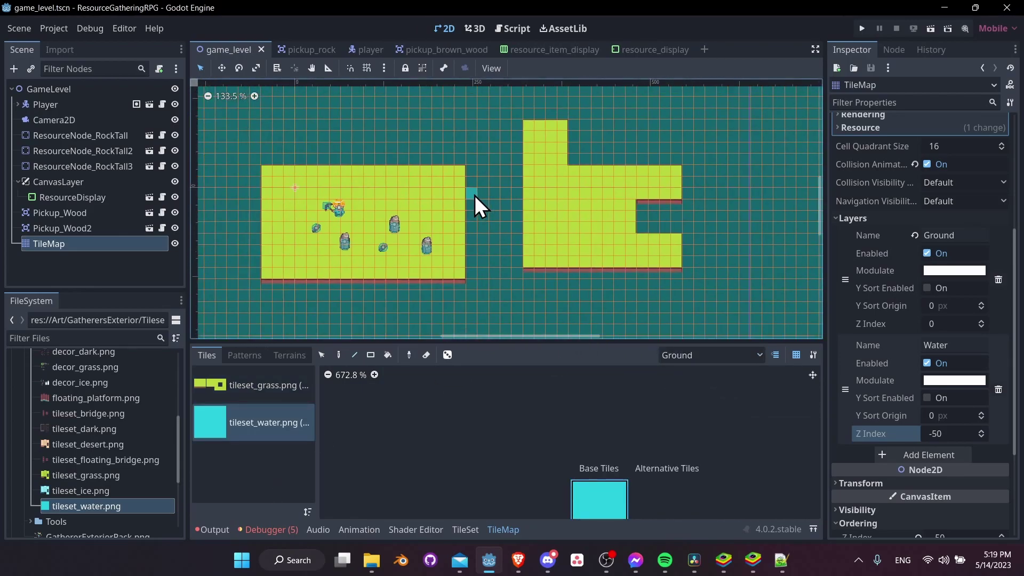
Run the game, walk the player against the first island's right, lower and upper shores to test the water collision, and stop it.
middle_click_drag(475, 195, 512, 214)
scroll(533, 215, "up", 4)
left_click(862, 28)
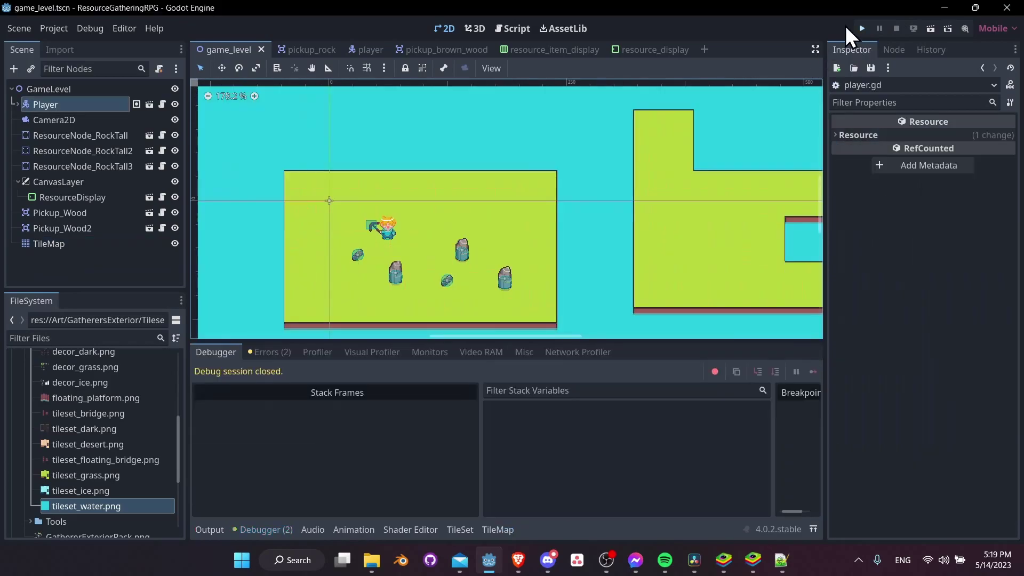
left_click(861, 28)
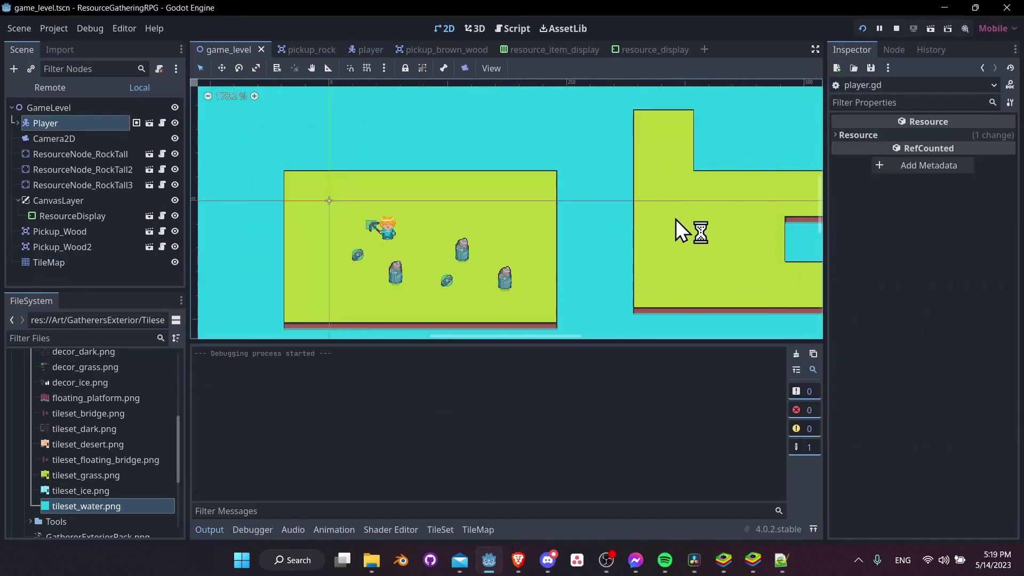
key("d")
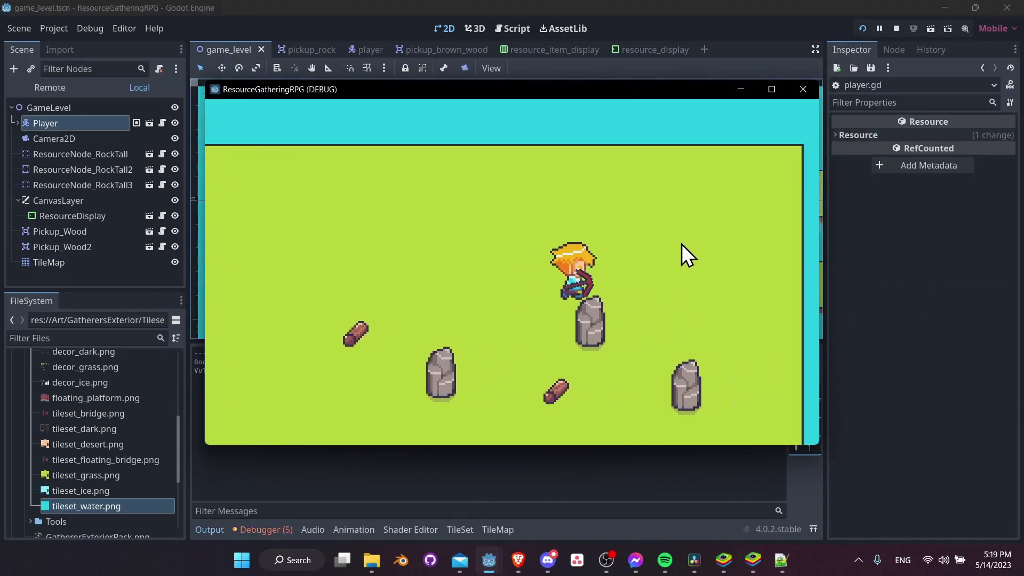
key("s")
key("s")
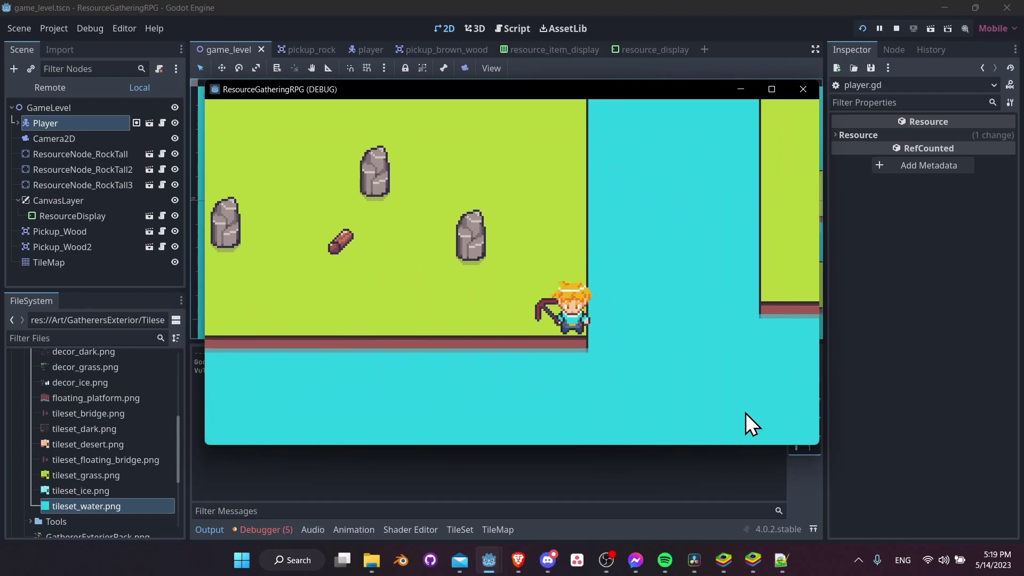
key("Left")
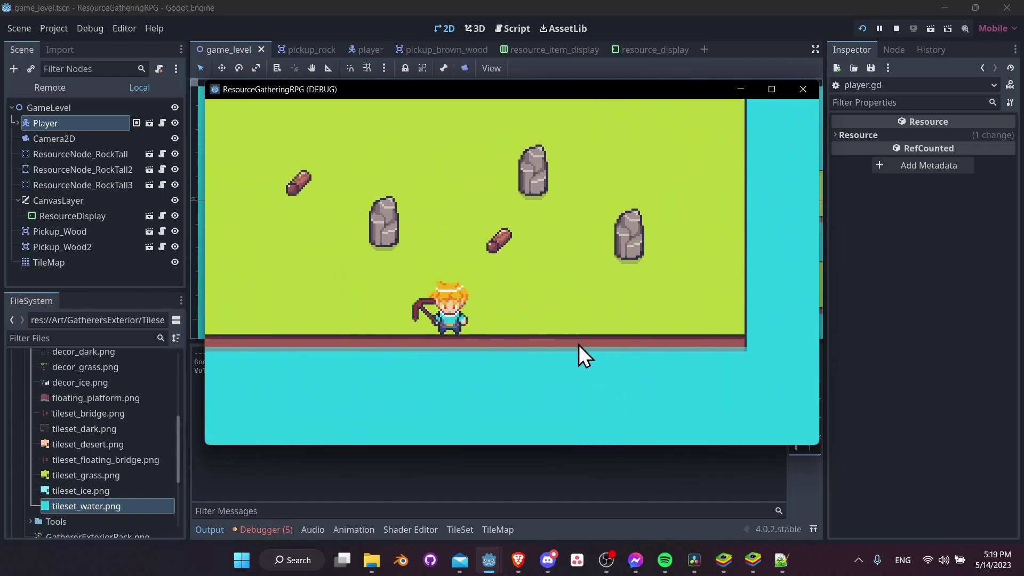
key("a")
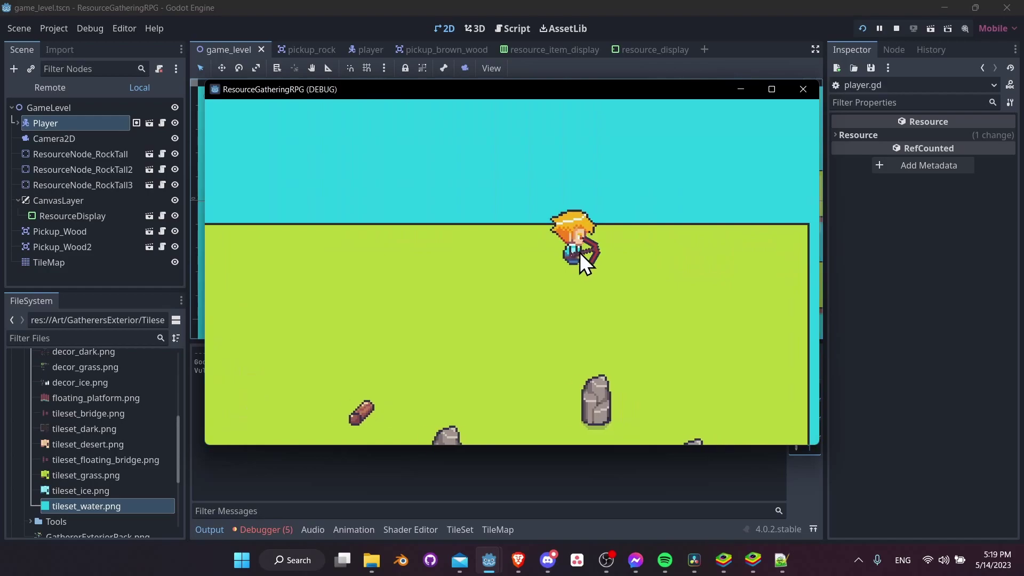
key("d")
key("Down")
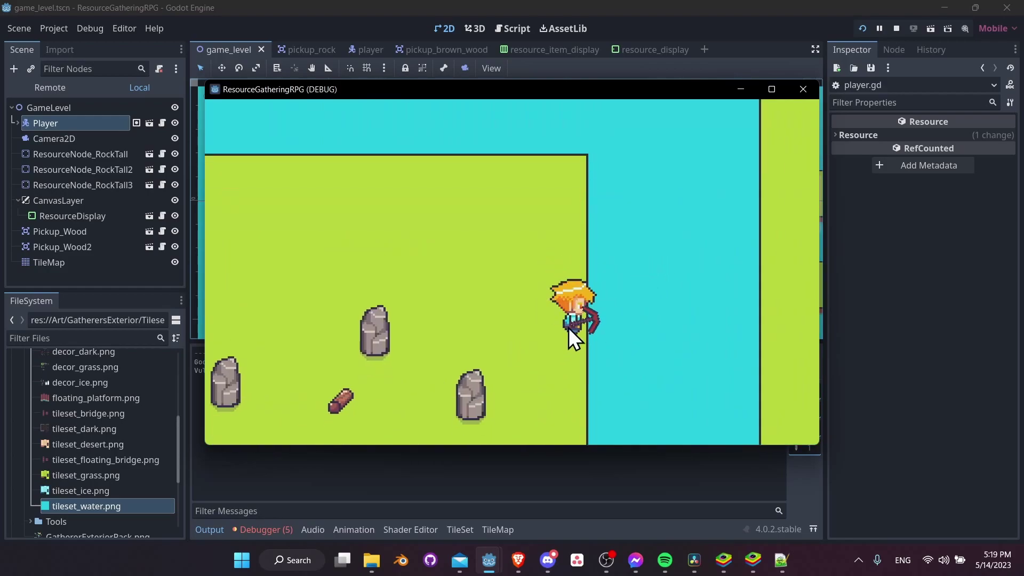
left_click(896, 28)
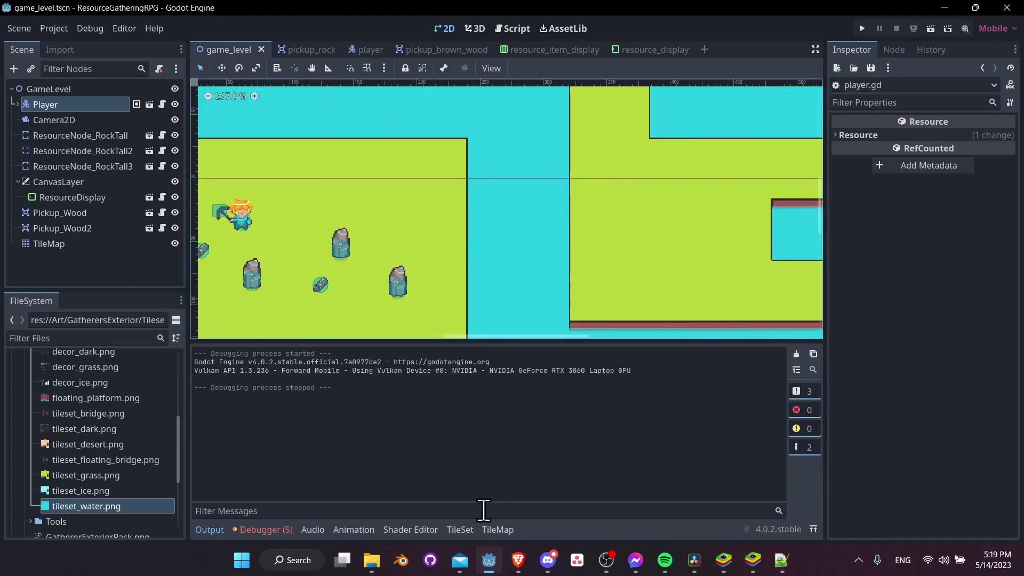
Add tileset_floating_bridge.png to the TileSet as an atlas and create its tiles automatically.
left_click(464, 529)
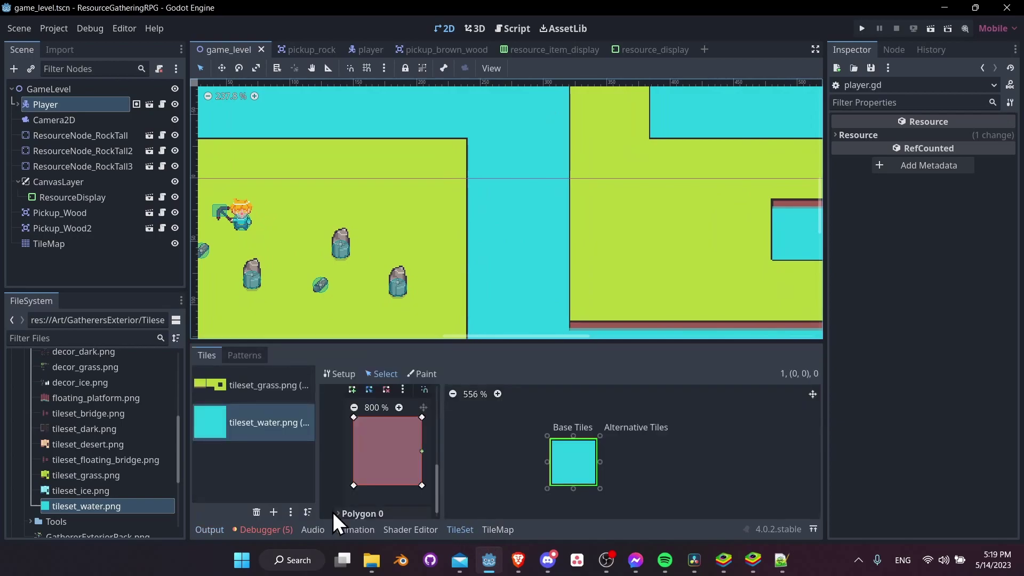
left_click_drag(94, 461, 247, 462)
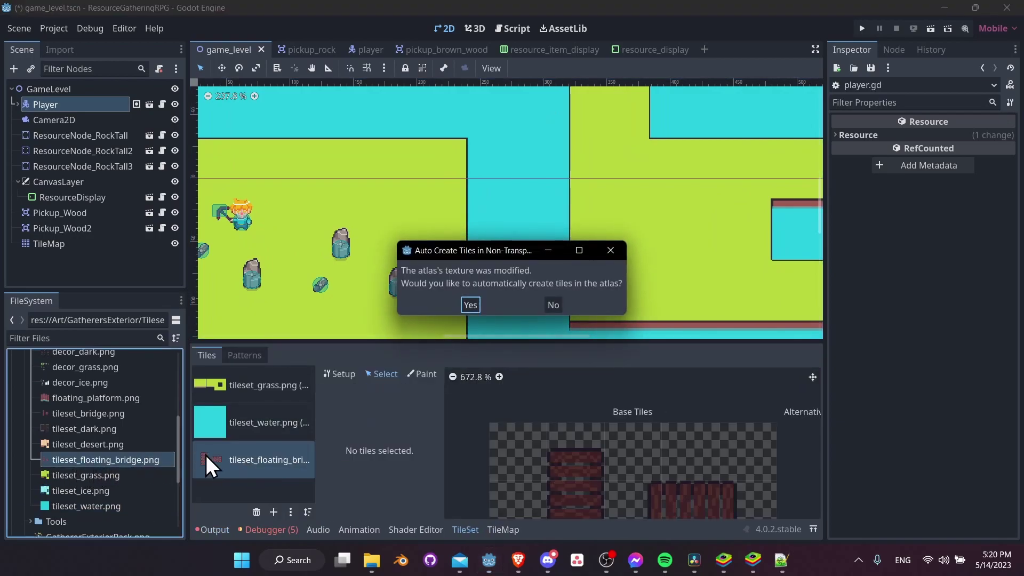
left_click(470, 305)
scroll(648, 455, "down", 2)
middle_click_drag(648, 455, 624, 392)
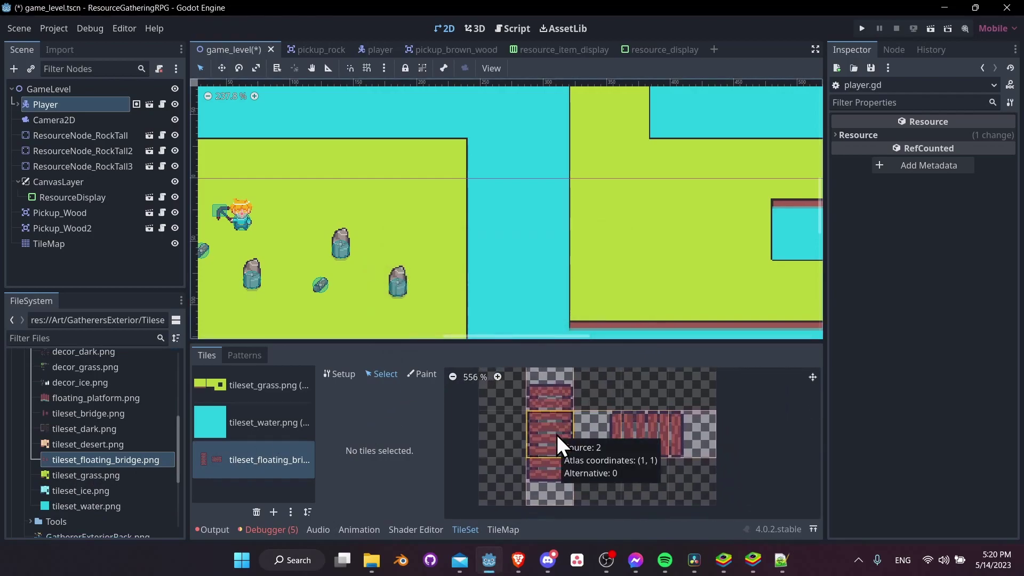
Add a third layer to the TileMap and name it Top.
left_click(46, 243)
left_click(935, 451)
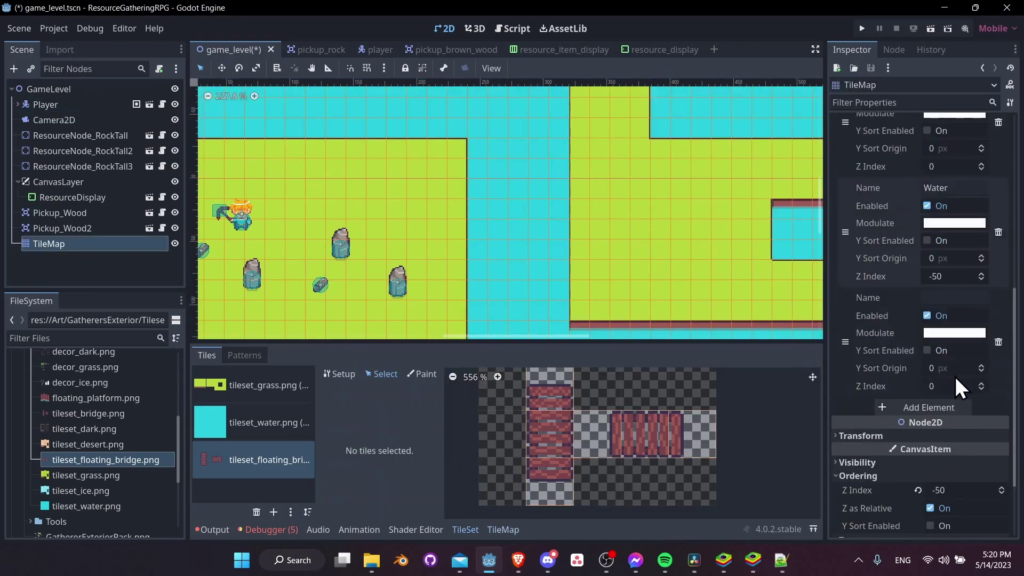
left_click(958, 297)
type("Top")
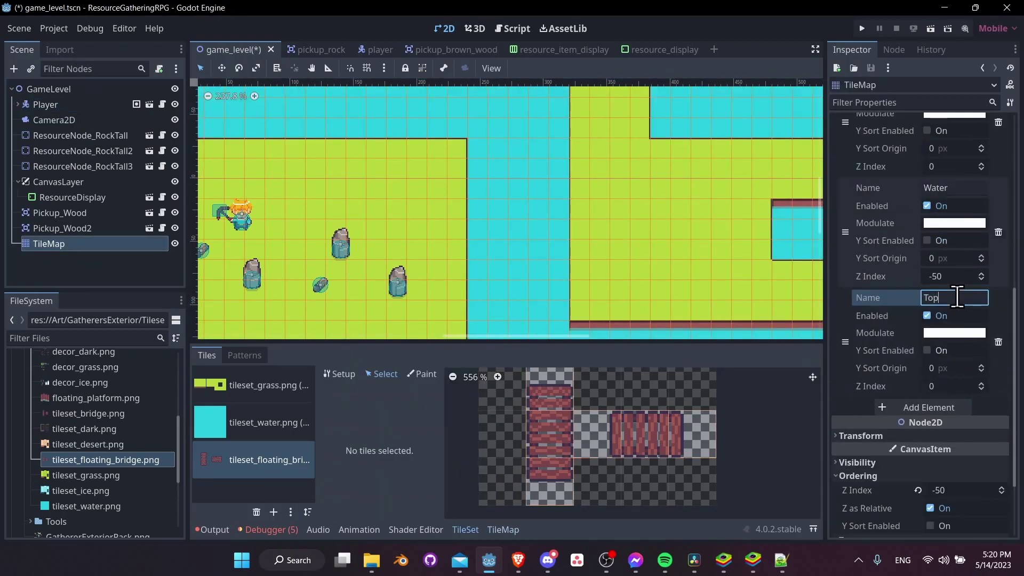
left_click(945, 384)
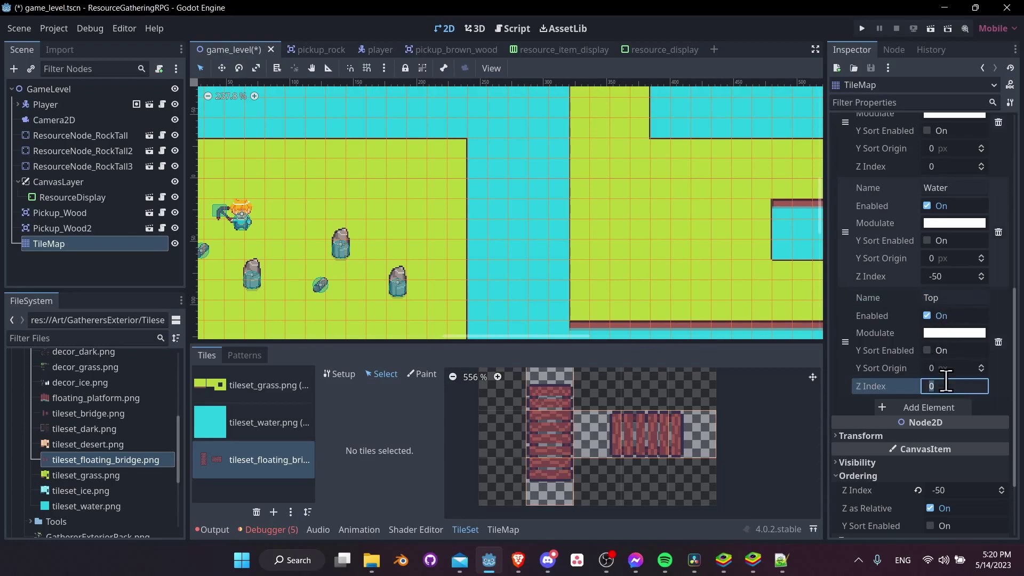
Set the Ground layer's Z Index to -5 and save the scene.
left_click(944, 166)
scroll(924, 180, "up", 2)
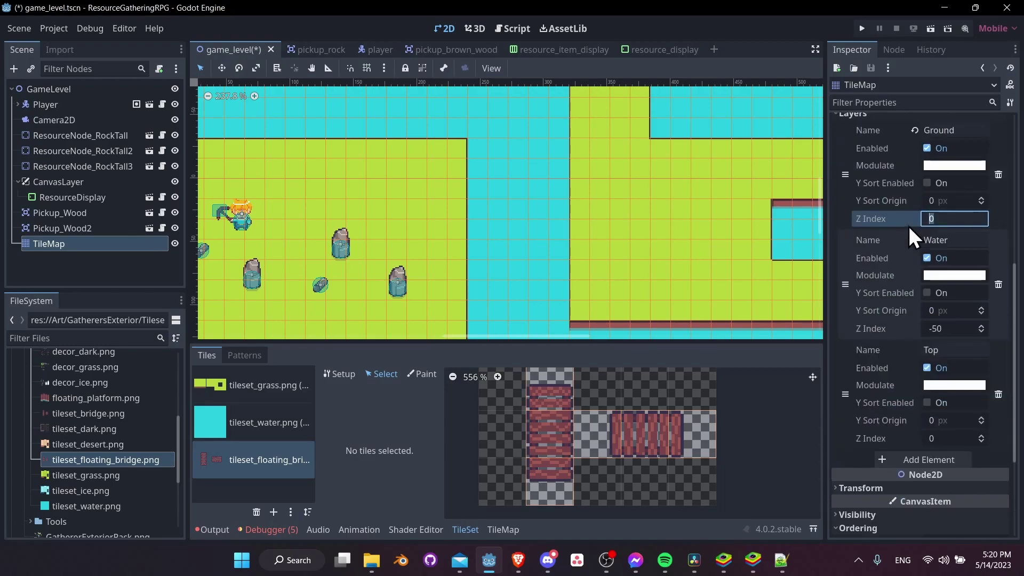
type("-5")
key("Return")
key("ctrl+s")
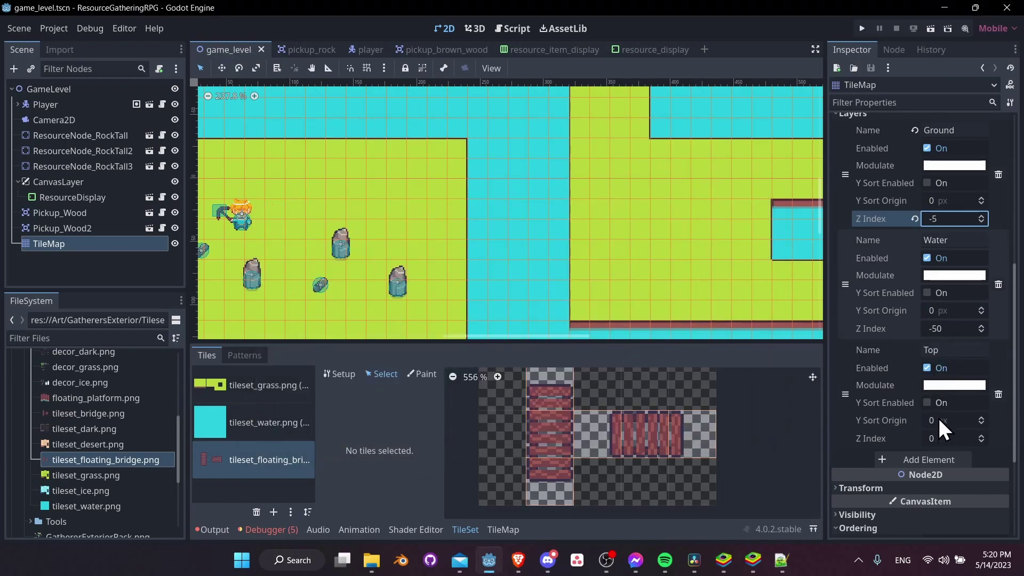
On the Top layer, paint a horizontal floating bridge across the water between the islands, using both end tiles and the middle tile, and save.
scroll(547, 174, "up", 3)
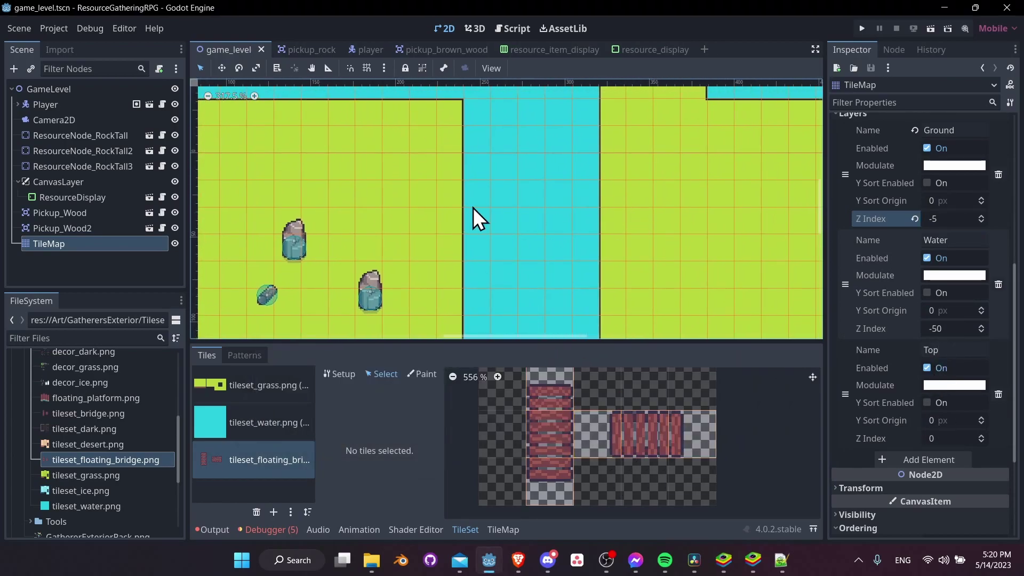
left_click(503, 530)
left_click(711, 355)
left_click(702, 406)
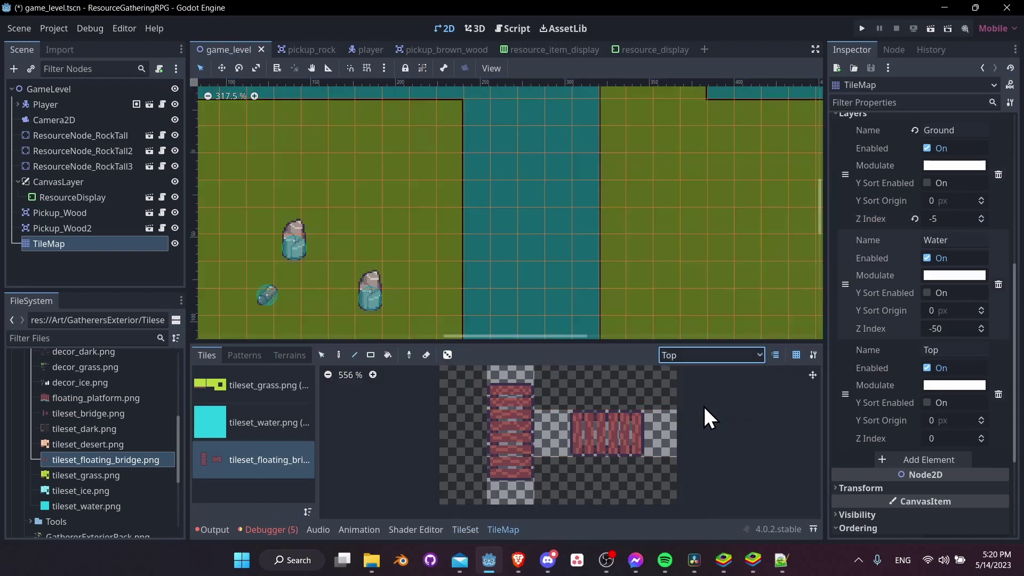
left_click(338, 354)
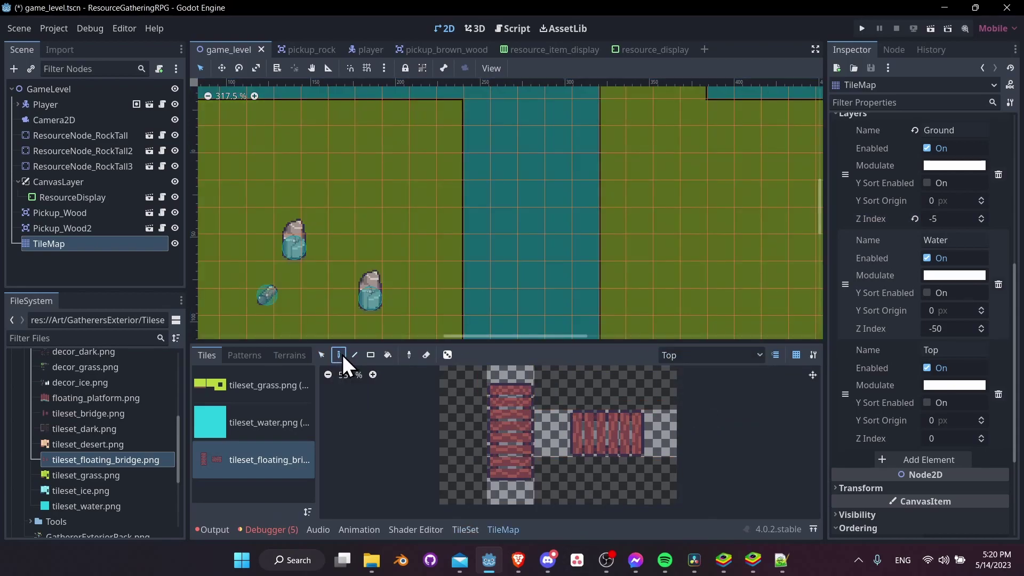
left_click(571, 443)
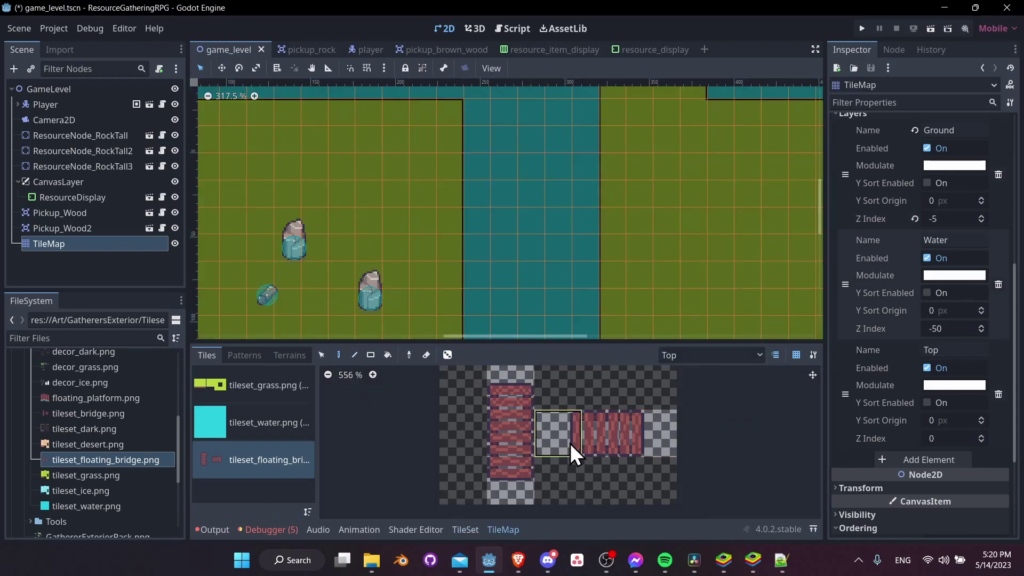
left_click(457, 219)
left_click(605, 434)
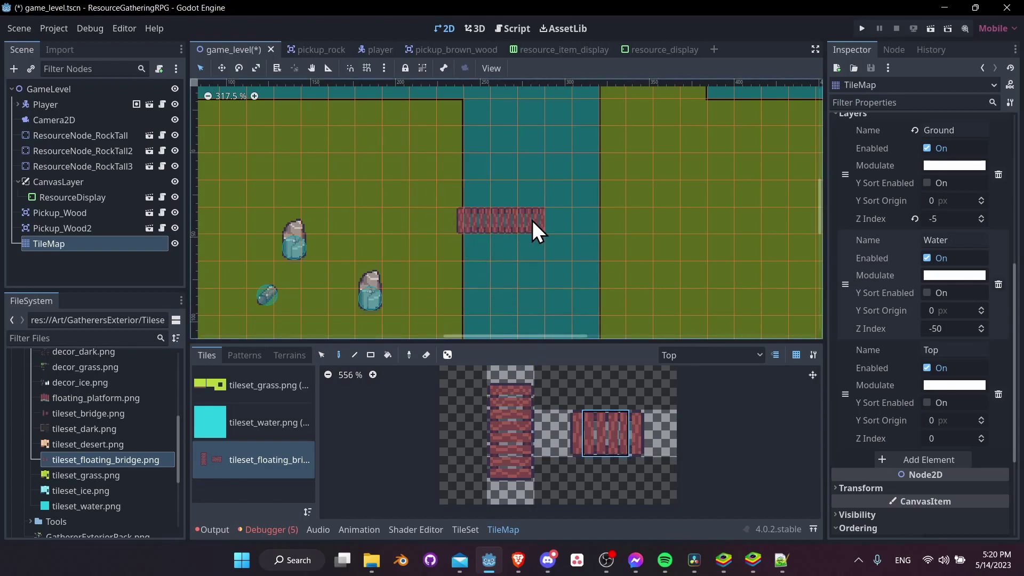
left_click(644, 430)
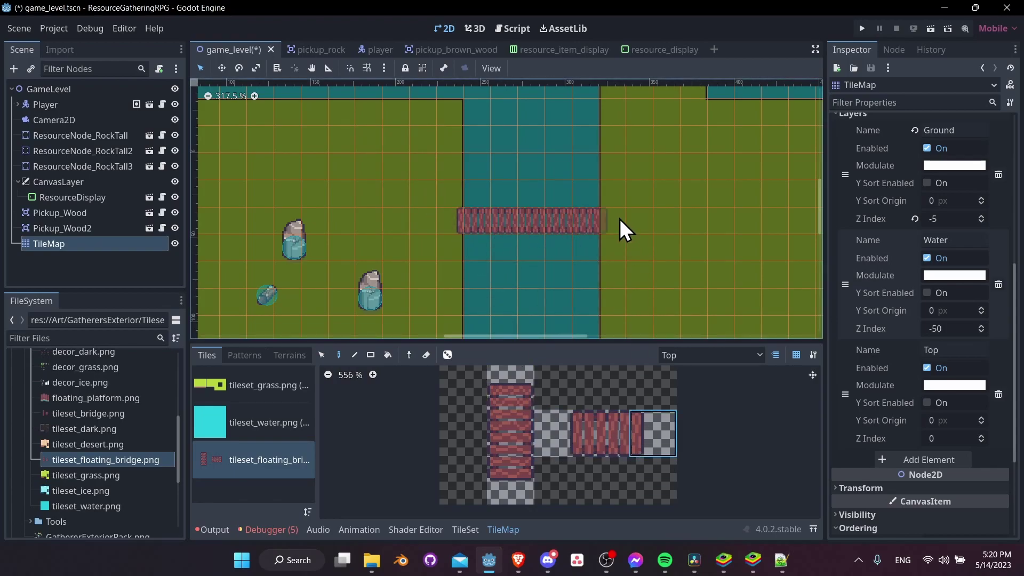
scroll(750, 289, "up", 5)
key("ctrl+s")
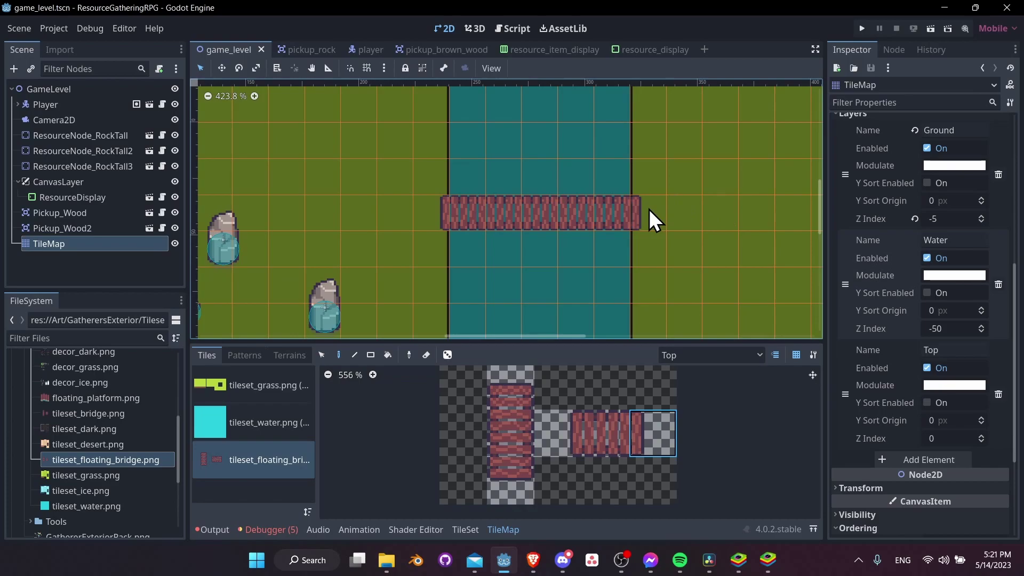
Create an alternative tile without a collision polygon for the base tile of tileset_water.png in the TileSet.
mouse_move(649, 209)
middle_mouse_down()
mouse_move(665, 263)
mouse_move(652, 213)
middle_mouse_up()
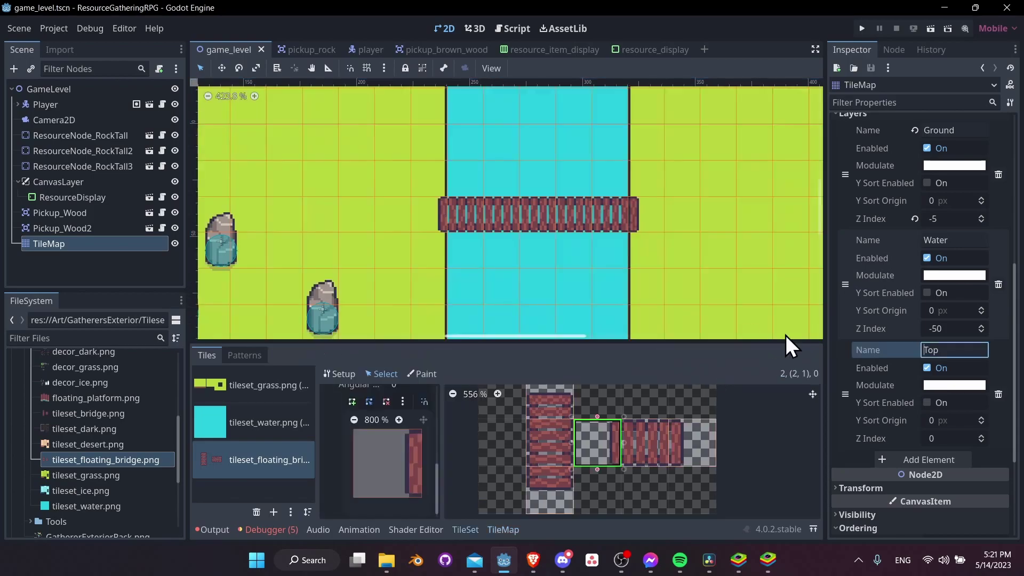
left_click(223, 419)
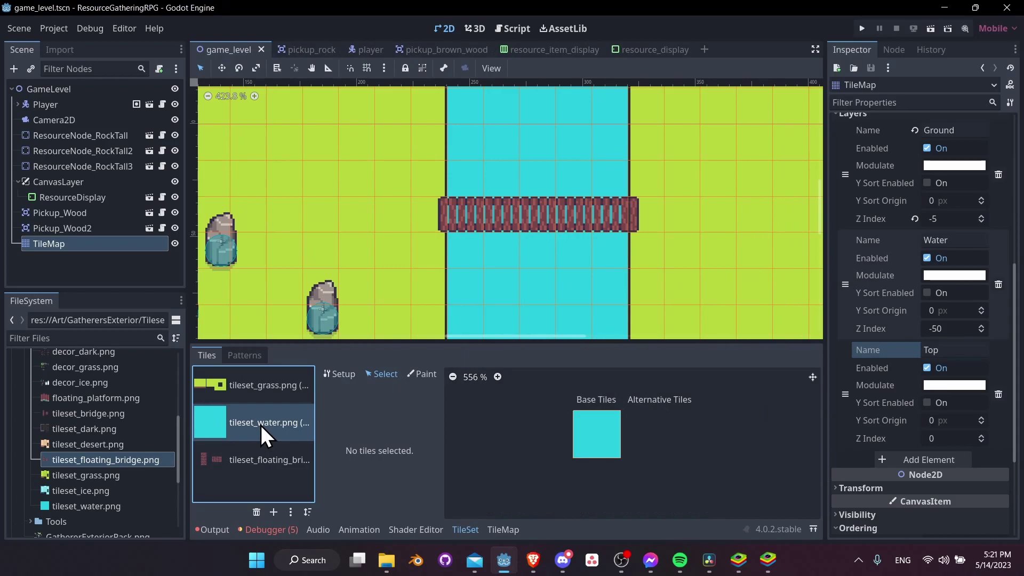
right_click(616, 438)
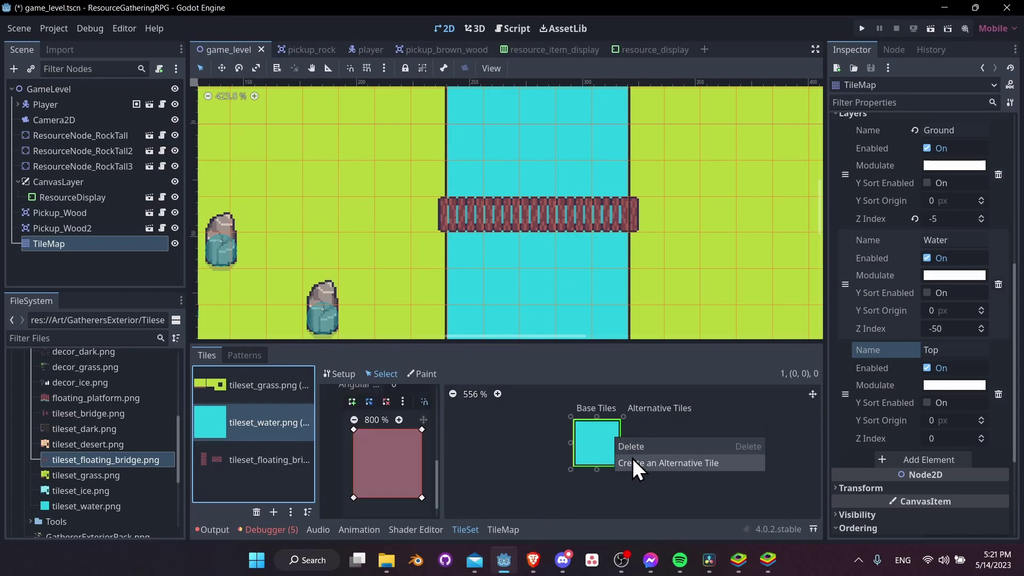
left_click(641, 463)
left_click(666, 456)
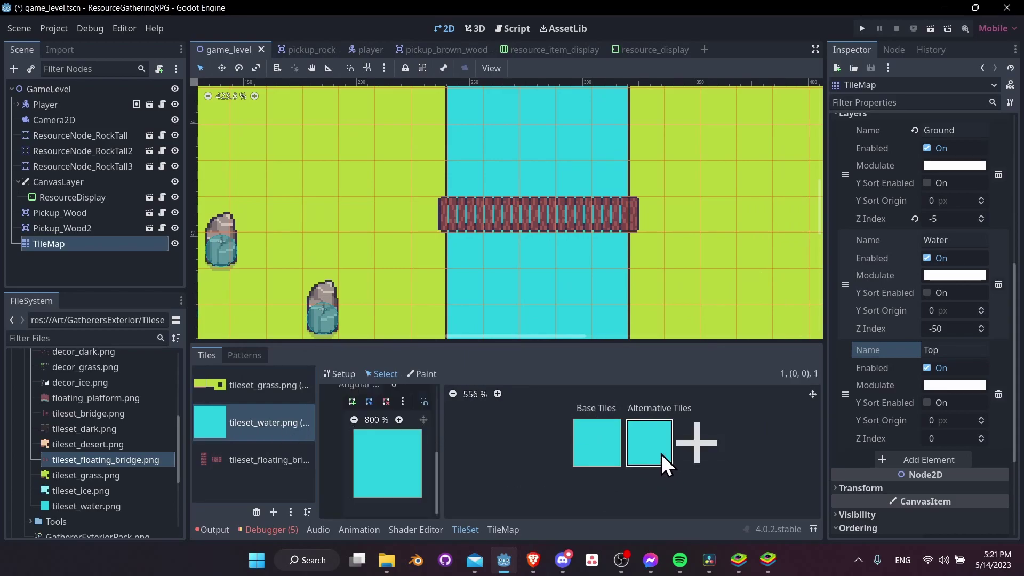
left_click(611, 440)
left_click(656, 440)
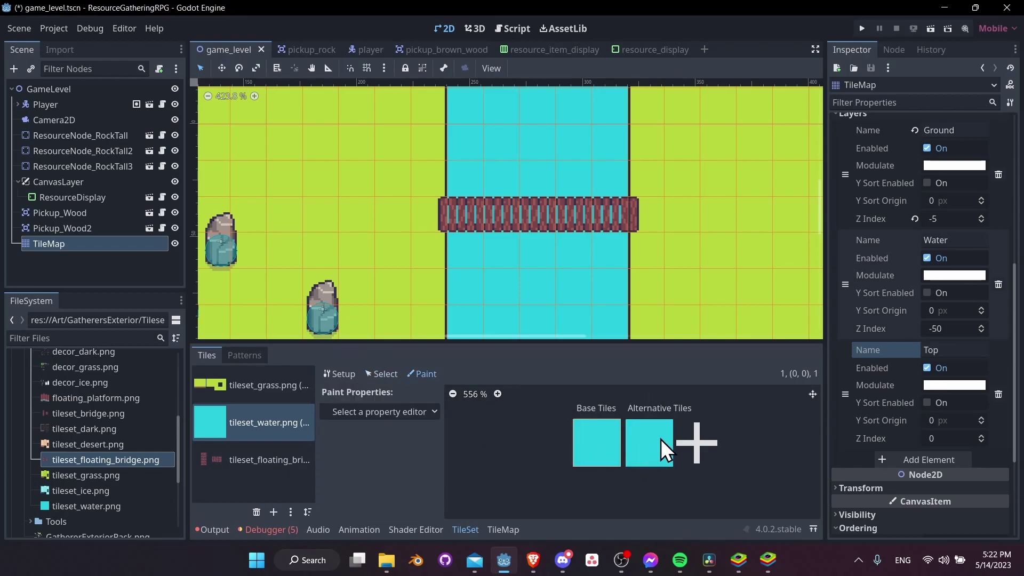
On the Water layer, paint the alternative water tile over the water cells beneath the floating bridge and save the scene.
left_click(503, 530)
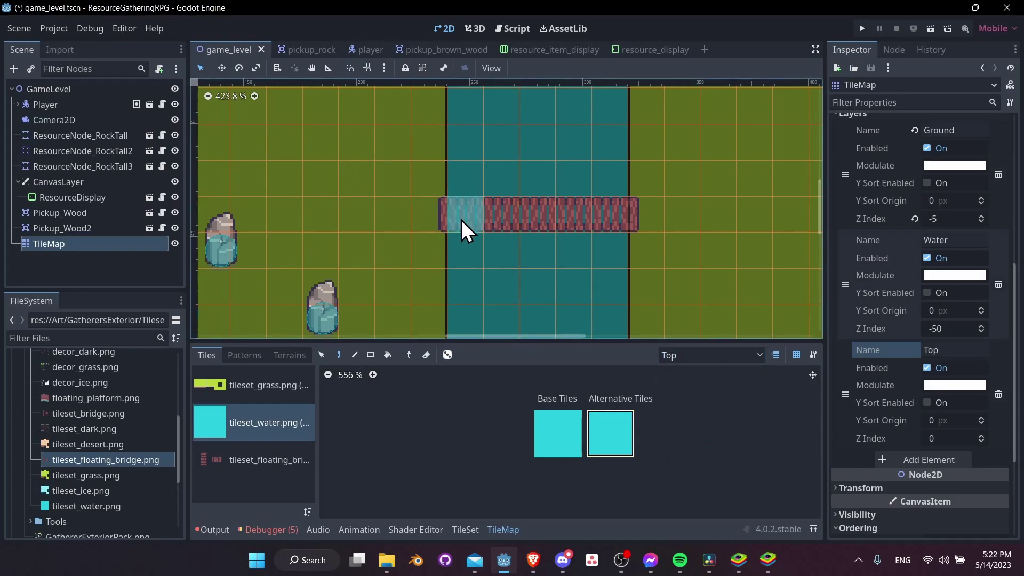
left_click(745, 356)
left_click(714, 390)
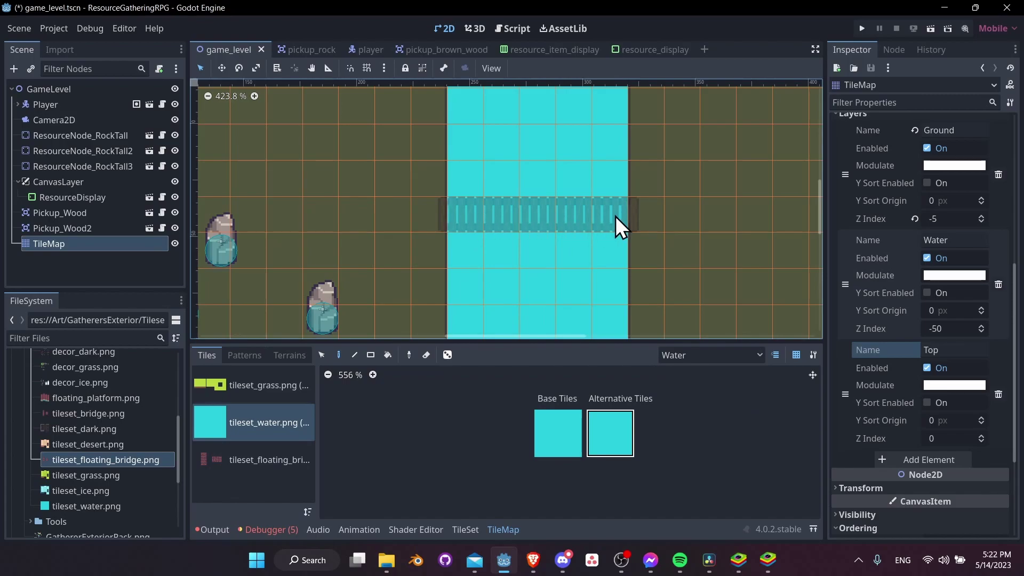
left_click(616, 216)
key("ctrl+s")
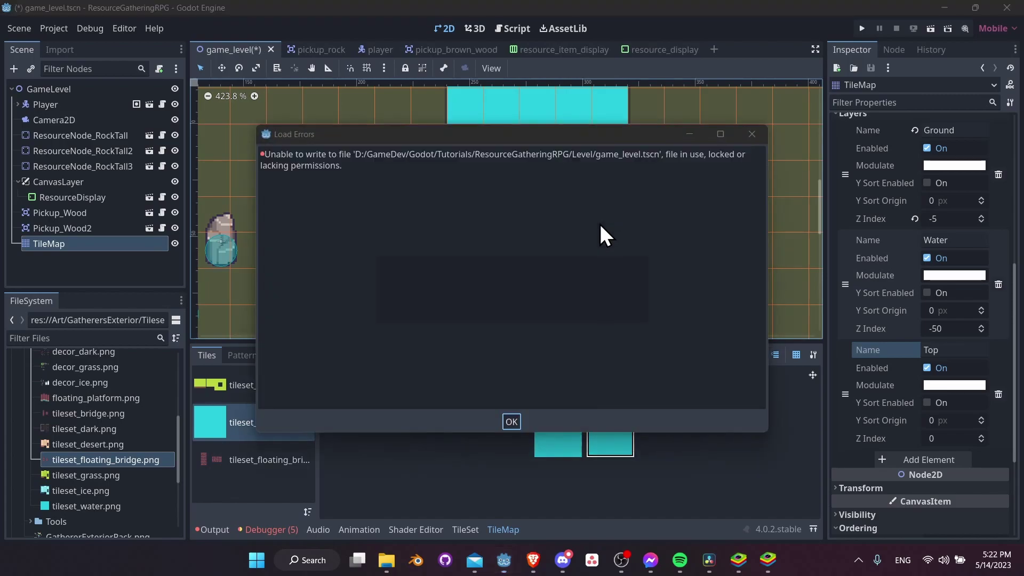
key("Return")
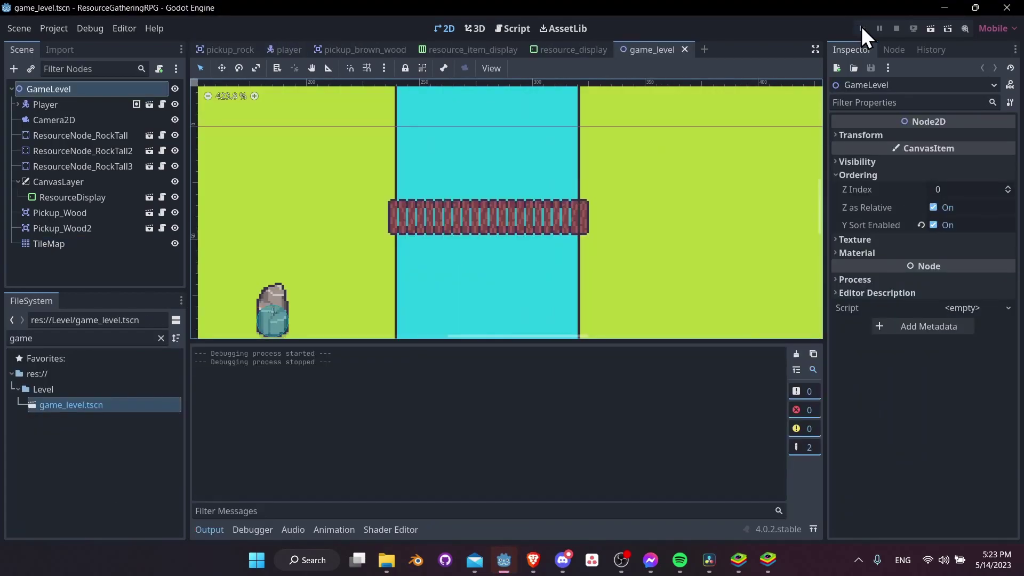
Run the project, walk the player back and forth across the floating bridge while testing its edges, and close the game.
left_click(861, 28)
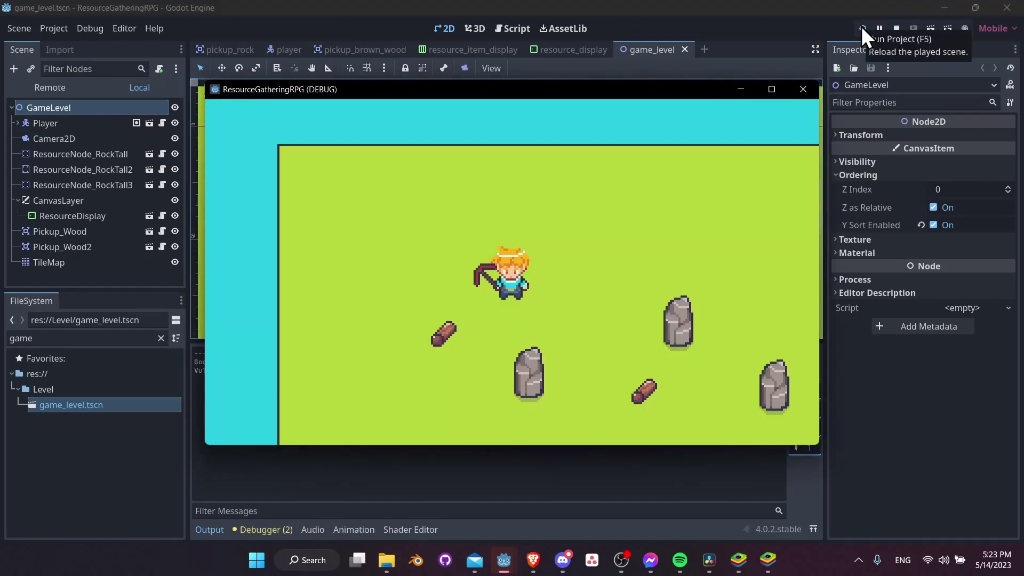
key("d")
key("Right")
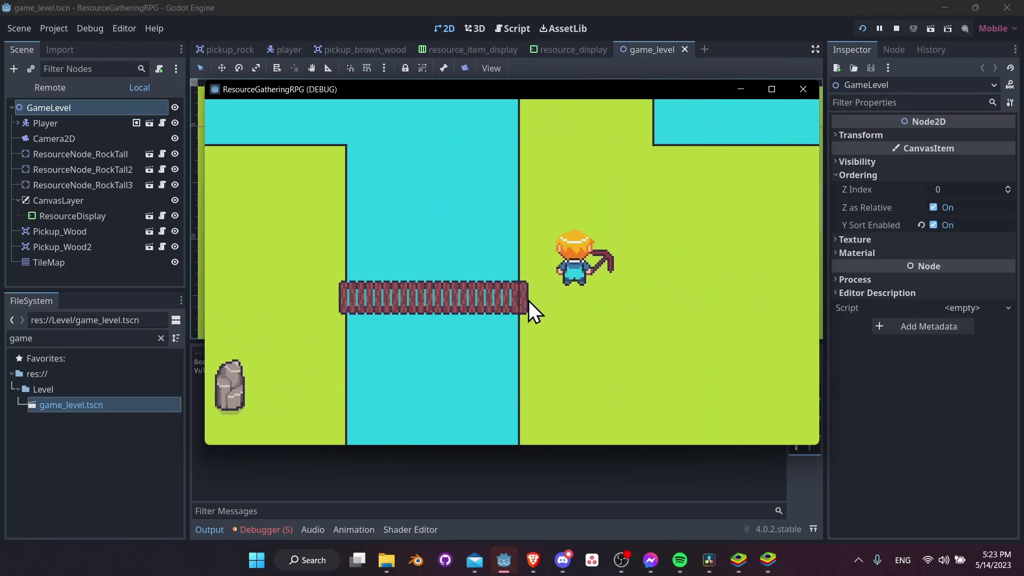
key("Left")
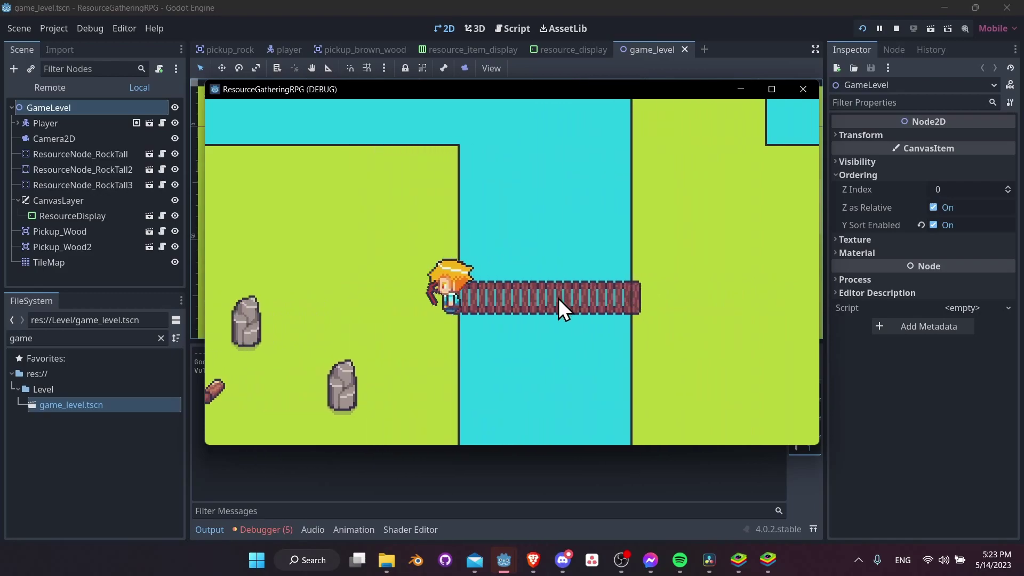
key("w")
key("s")
key("d")
key("Right")
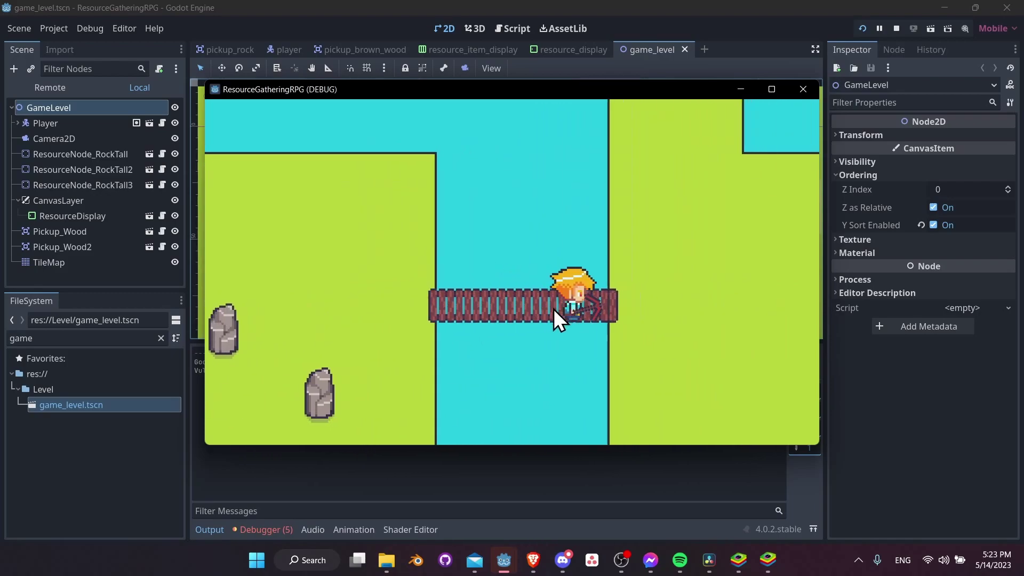
key("Left")
key("w")
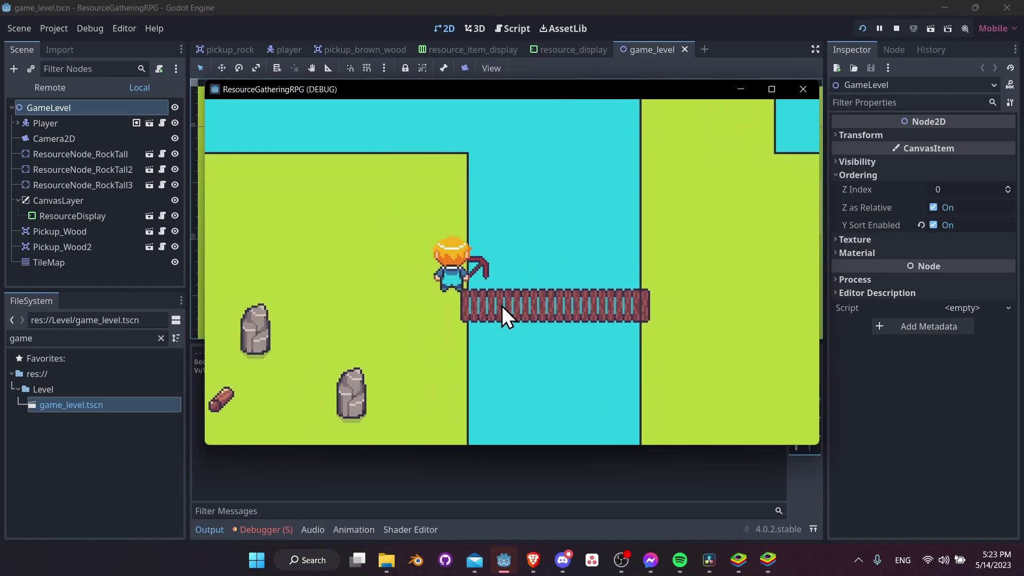
key("s")
key("d")
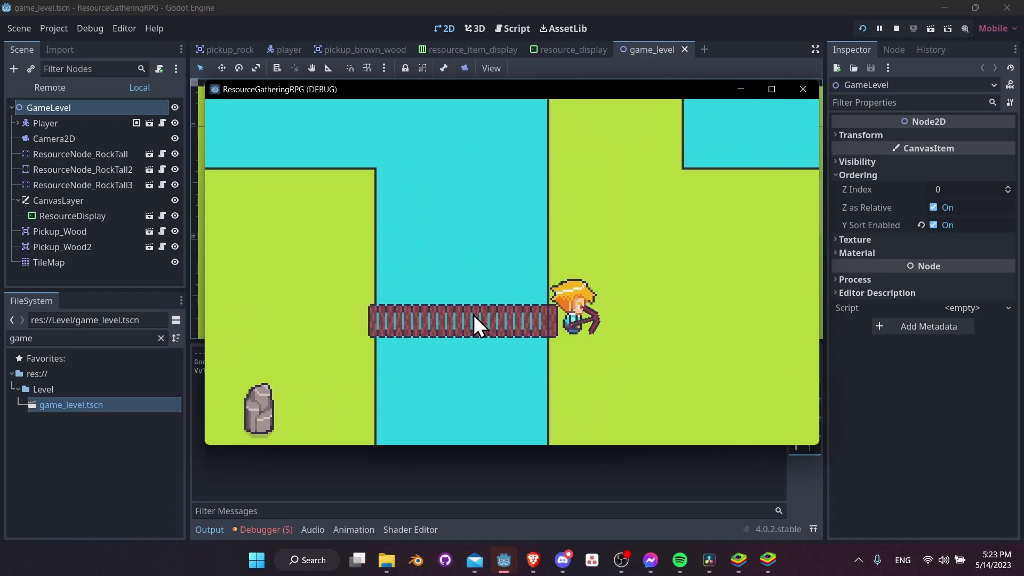
key("w")
key("s")
left_click(803, 89)
Run the project again and walk the player against the first island's shoreline and upper corner to test the water collision.
left_click(861, 28)
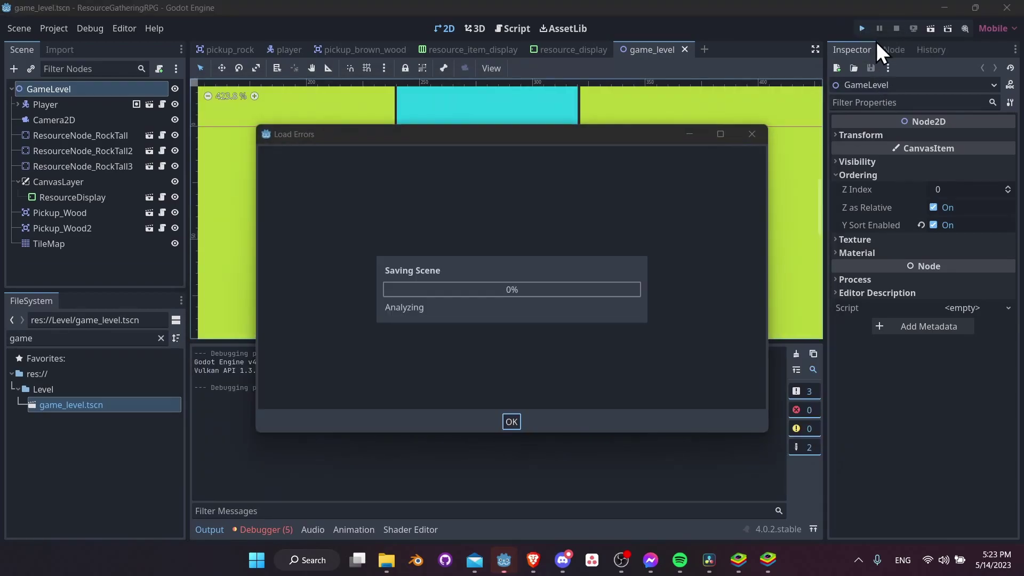
key("d")
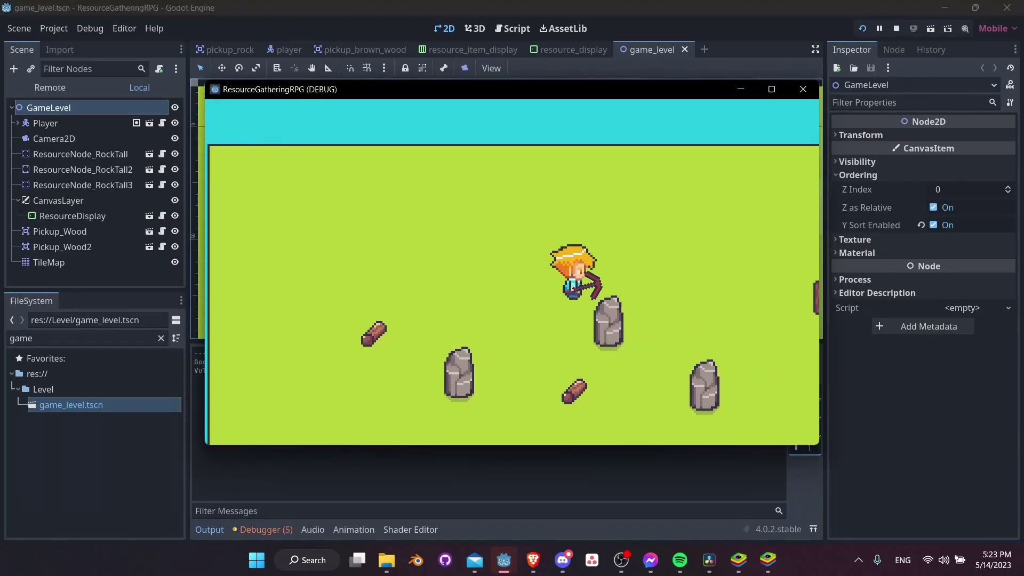
key("w")
key("s")
key("w")
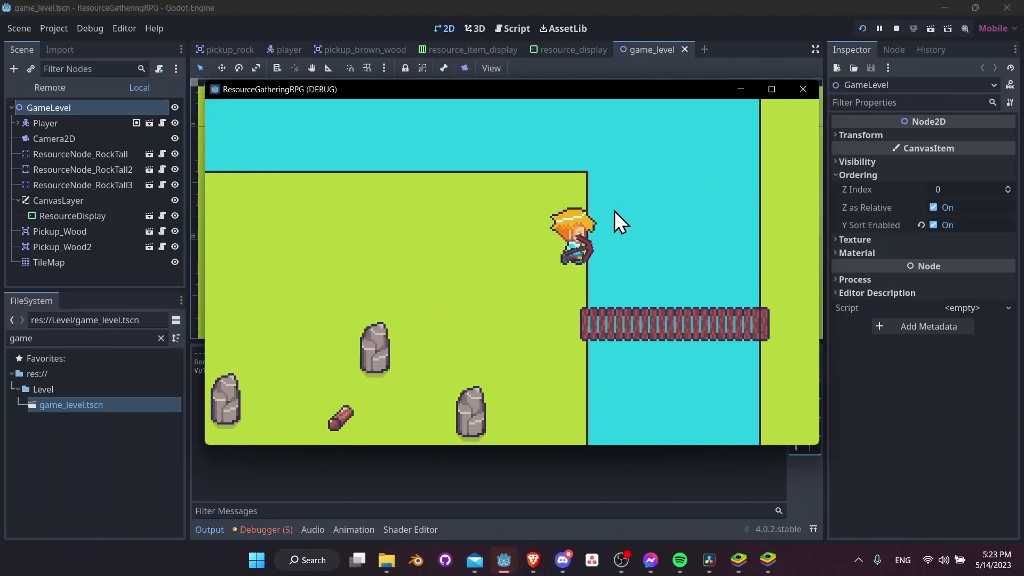
key("w")
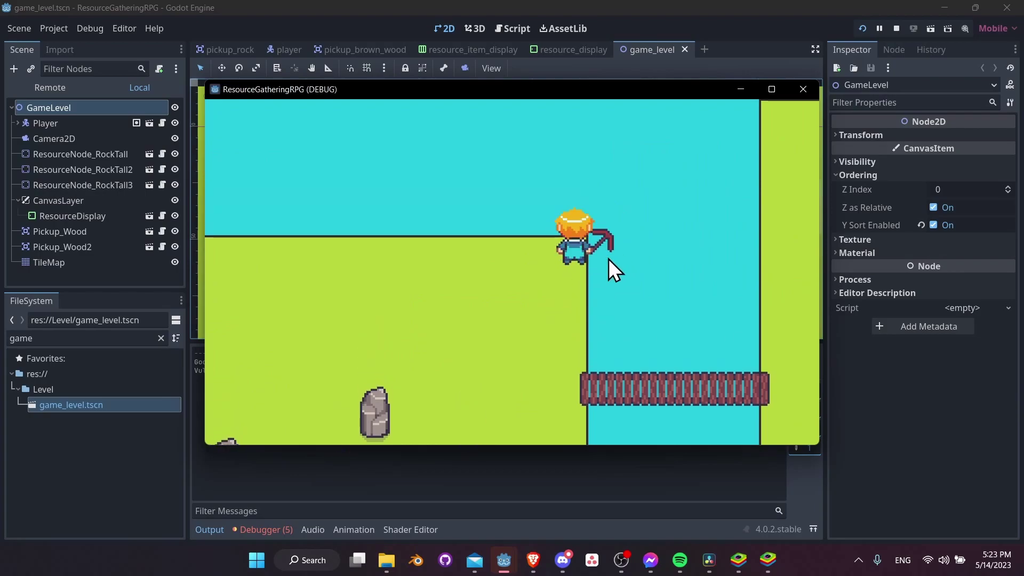
Walk the player over the bridge to the second island and along its shores to test the water boundaries.
key("Down")
key("Right")
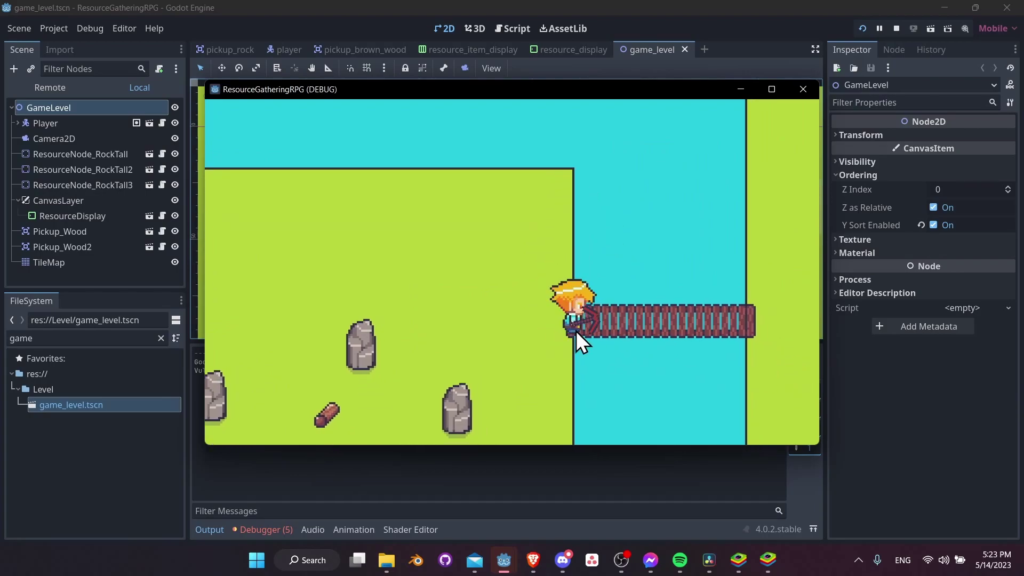
key("Right")
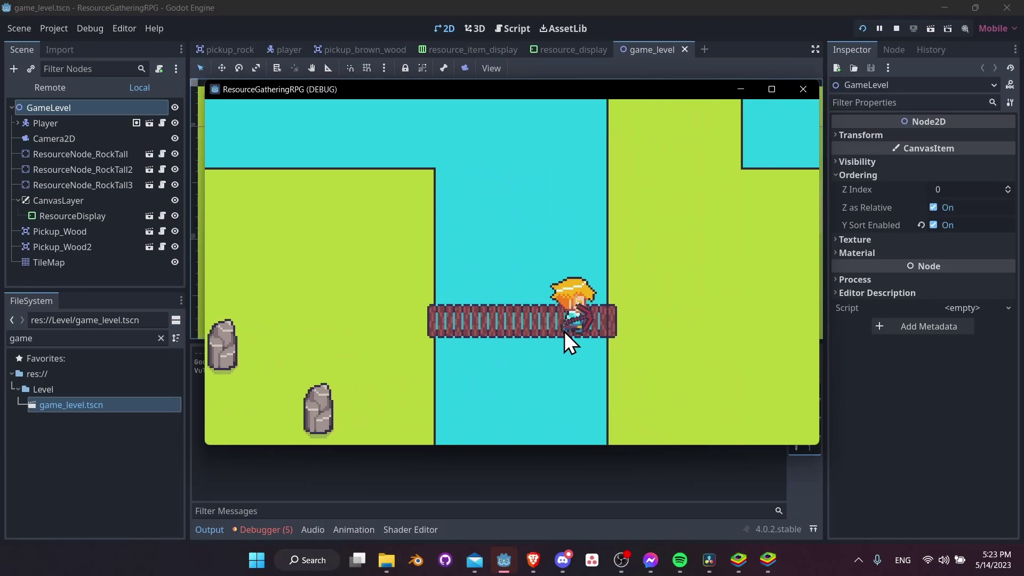
key("Down")
key("Right")
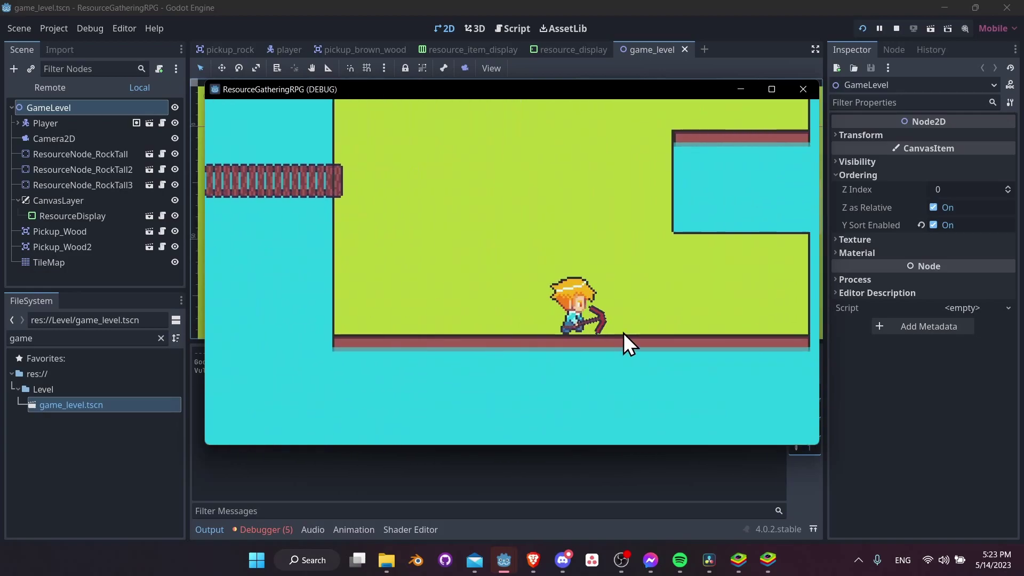
key("Up")
key("Left")
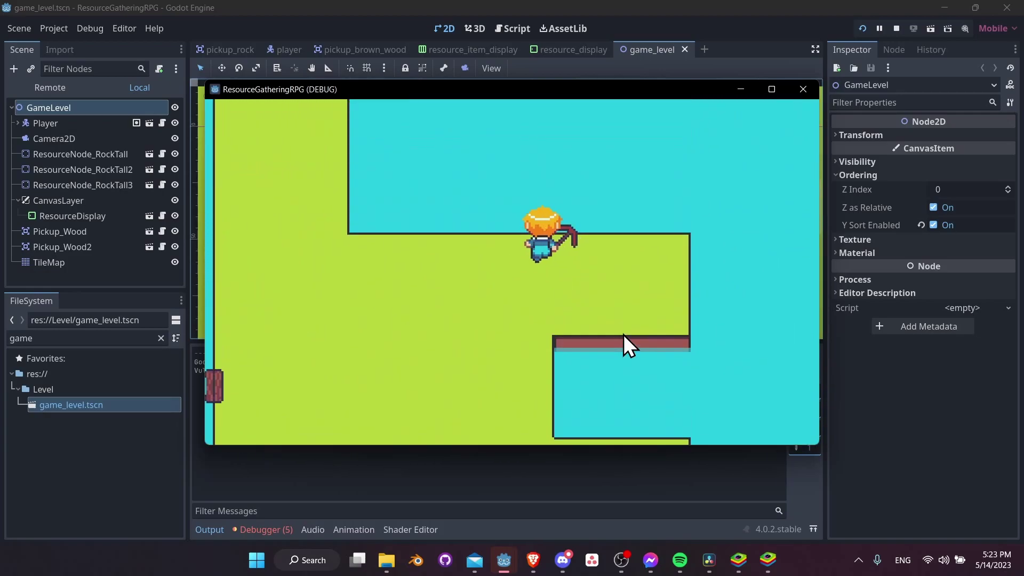